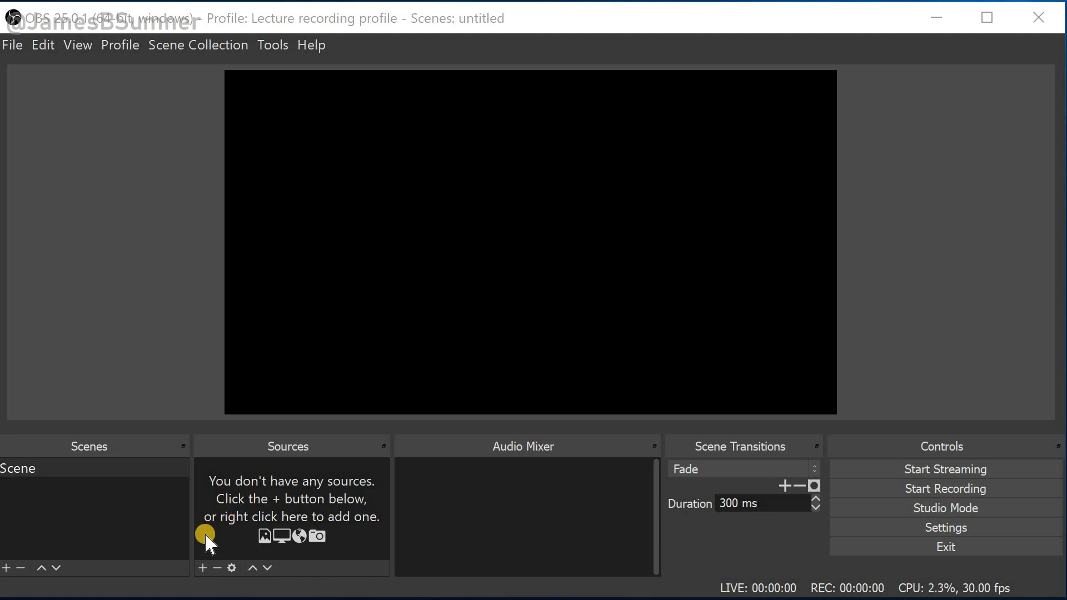
Add a new Image source named Bee to the scene
{"action": "left_click", "coordinate": [204, 567]}
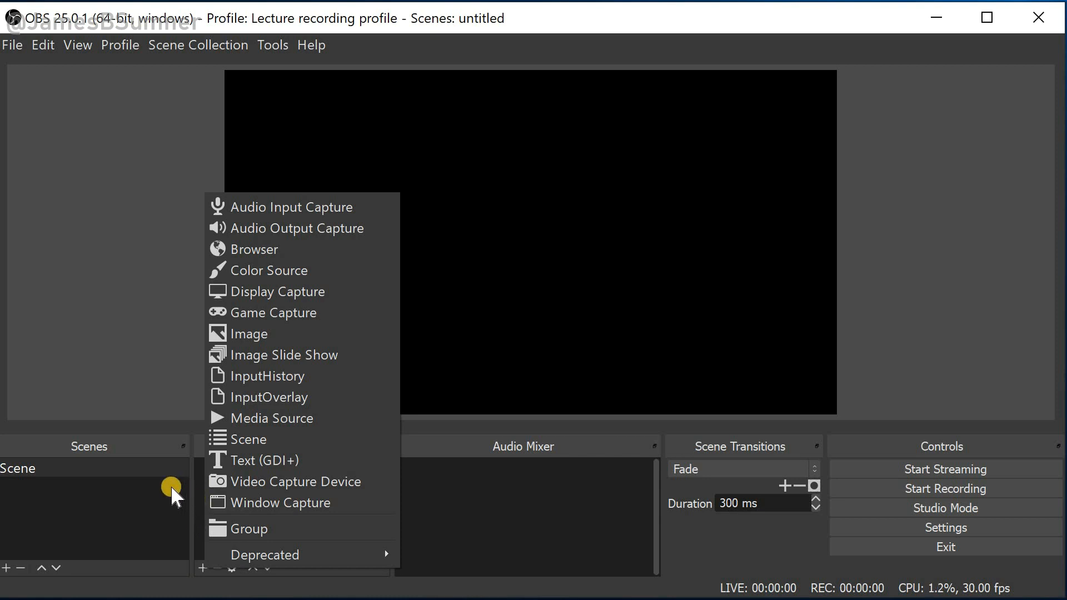
{"action": "left_click", "coordinate": [241, 335]}
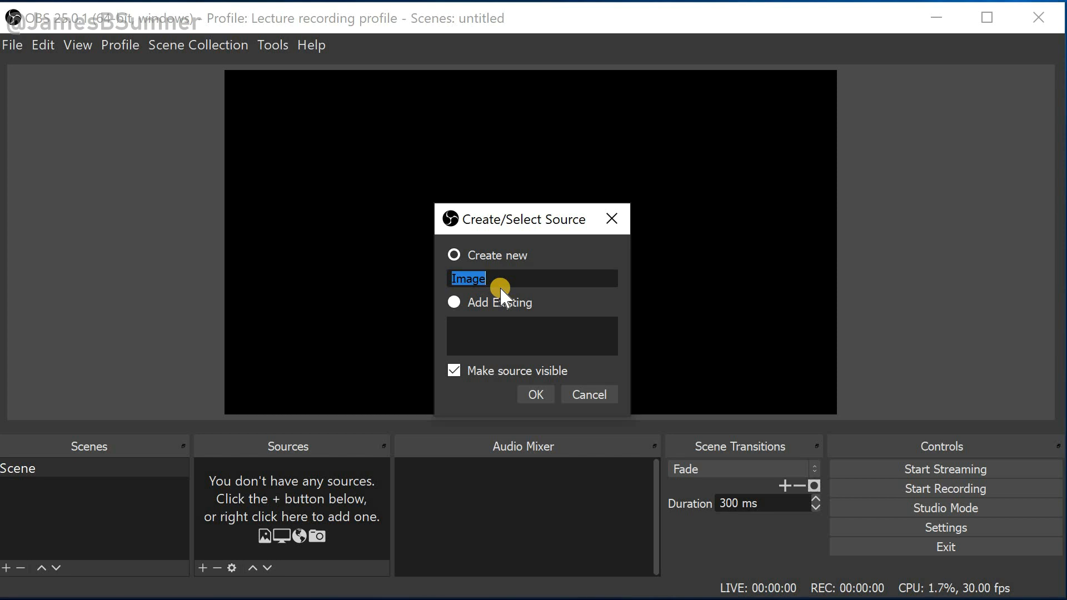
{"action": "type", "text": "Bee"}
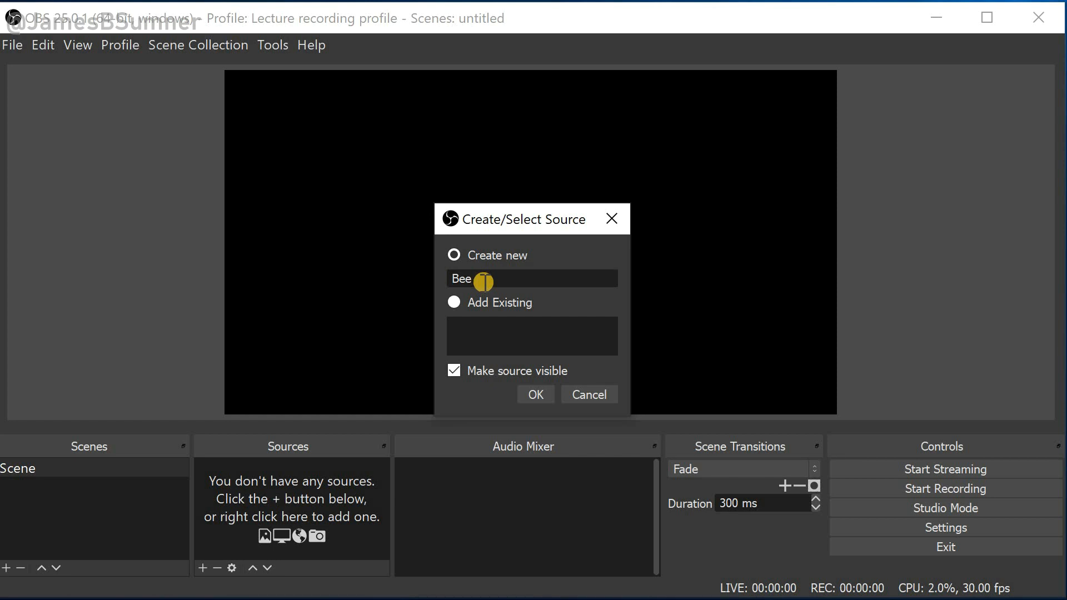
{"action": "left_click", "coordinate": [524, 394]}
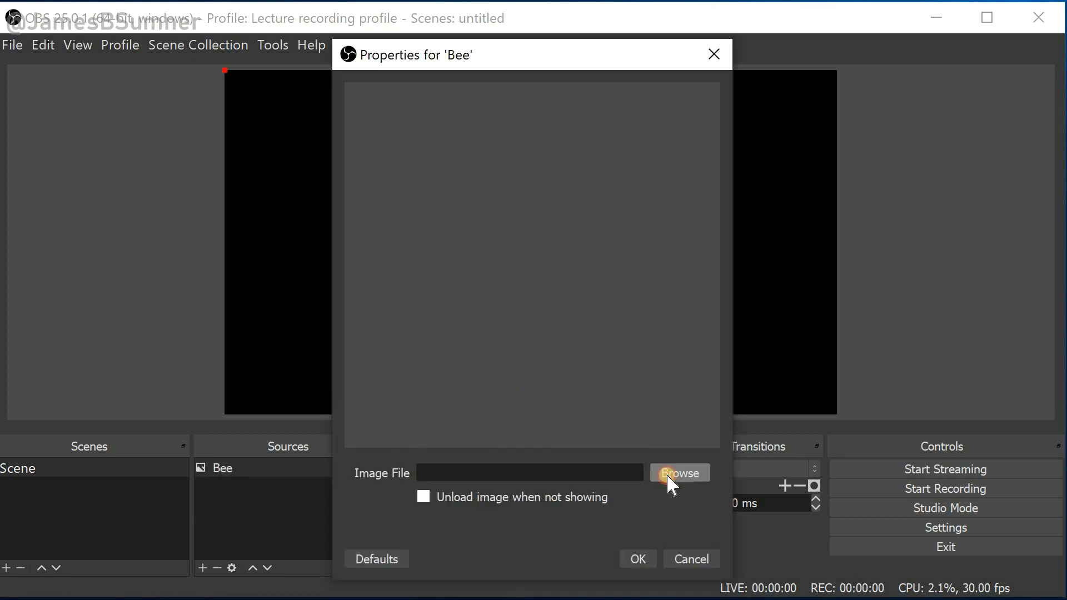
Set the Bee source's image file to bee.jpg from the Desktop and confirm the properties
{"action": "left_click", "coordinate": [668, 478]}
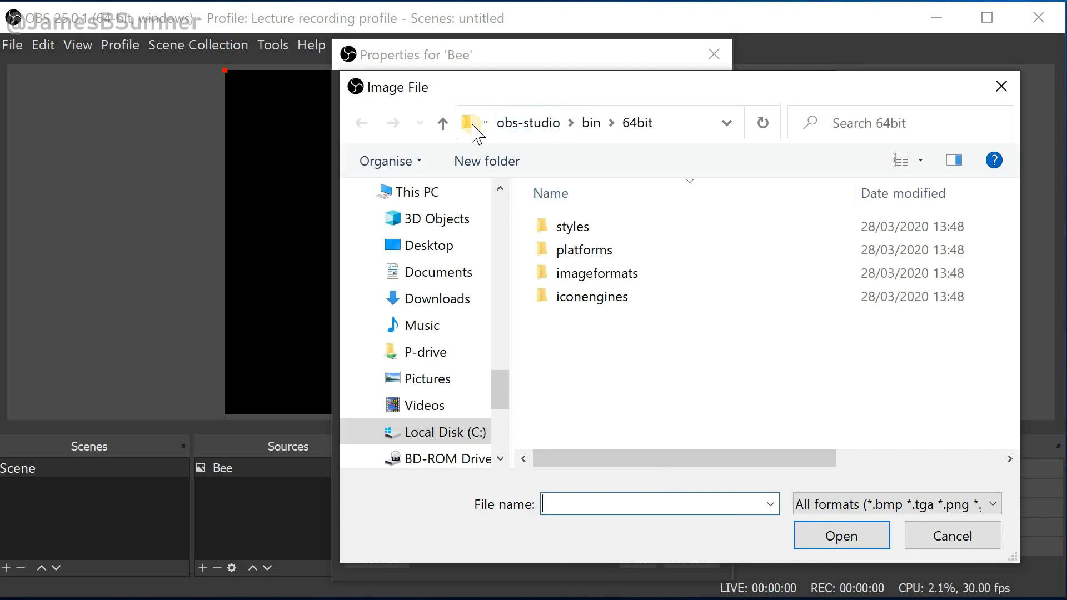
{"action": "left_click", "coordinate": [499, 228]}
{"action": "left_click_drag", "start_coordinate": [498, 233], "coordinate": [501, 191]}
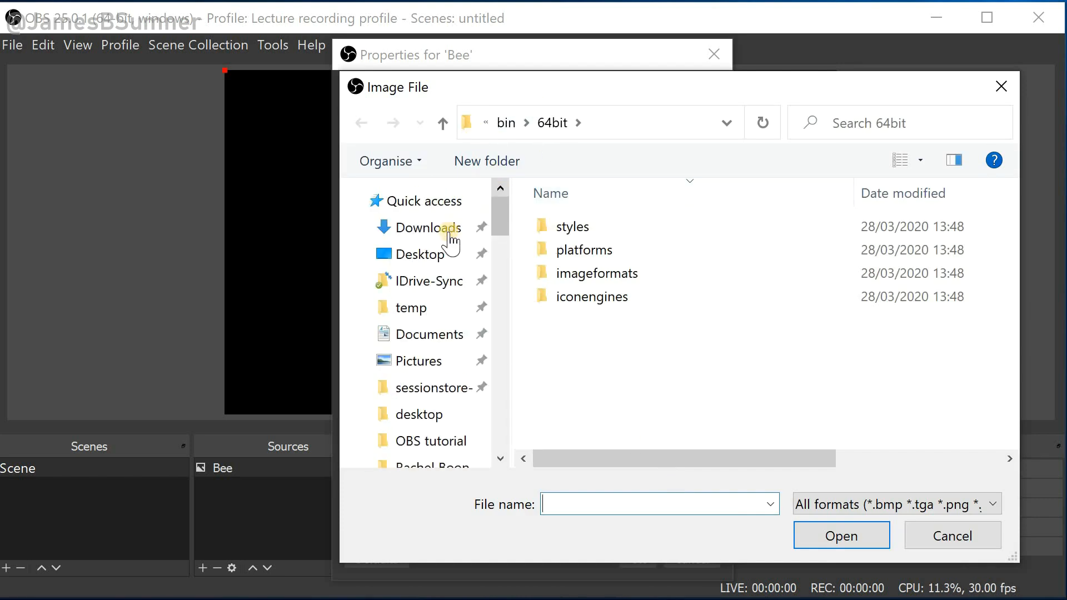
{"action": "left_click", "coordinate": [436, 253]}
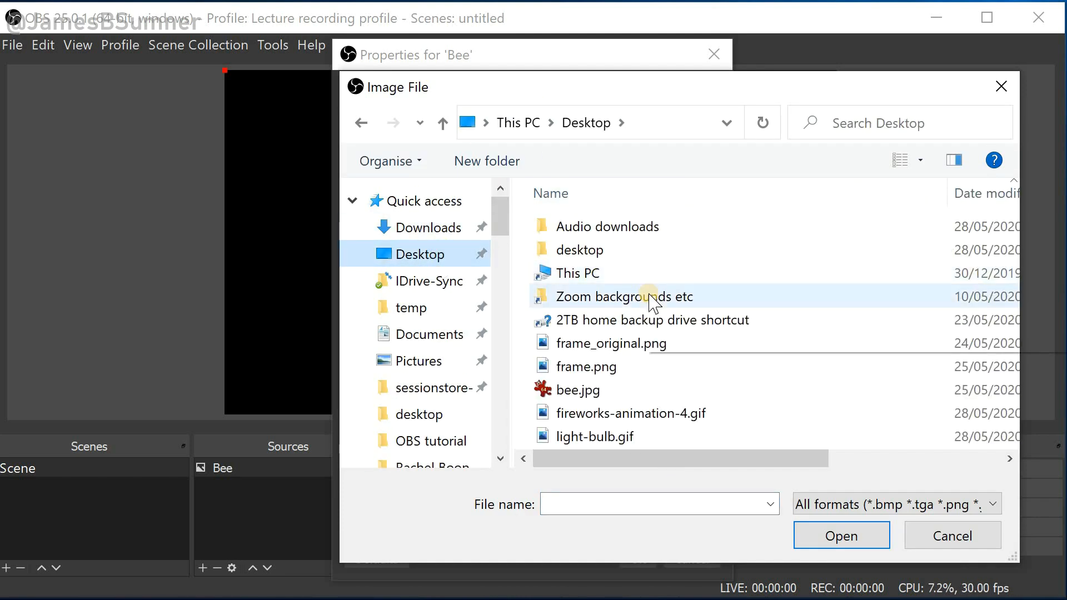
{"action": "double_click", "coordinate": [578, 392]}
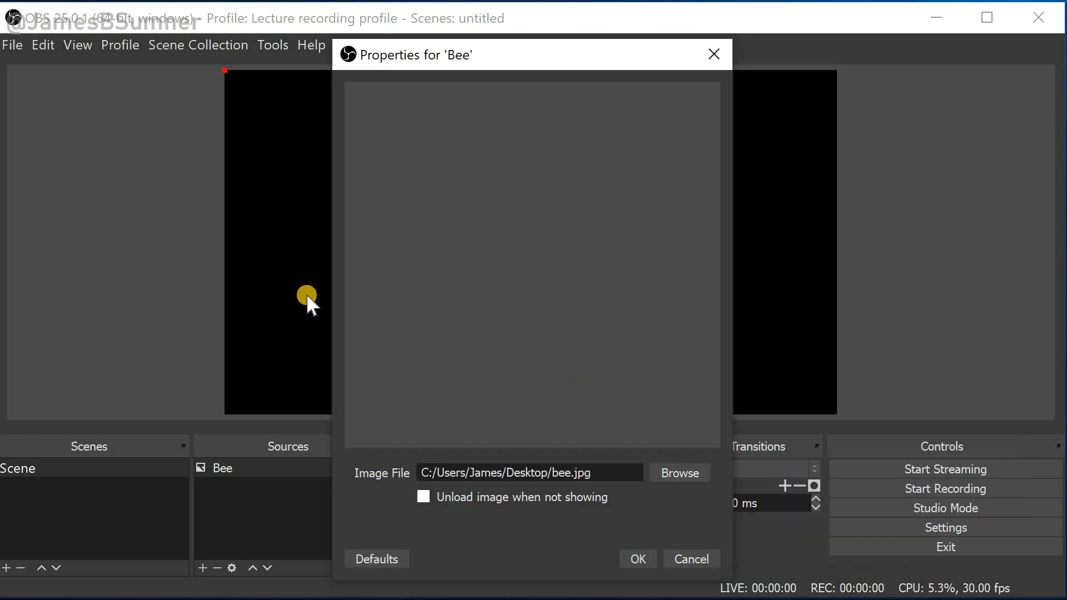
{"action": "left_click", "coordinate": [635, 558]}
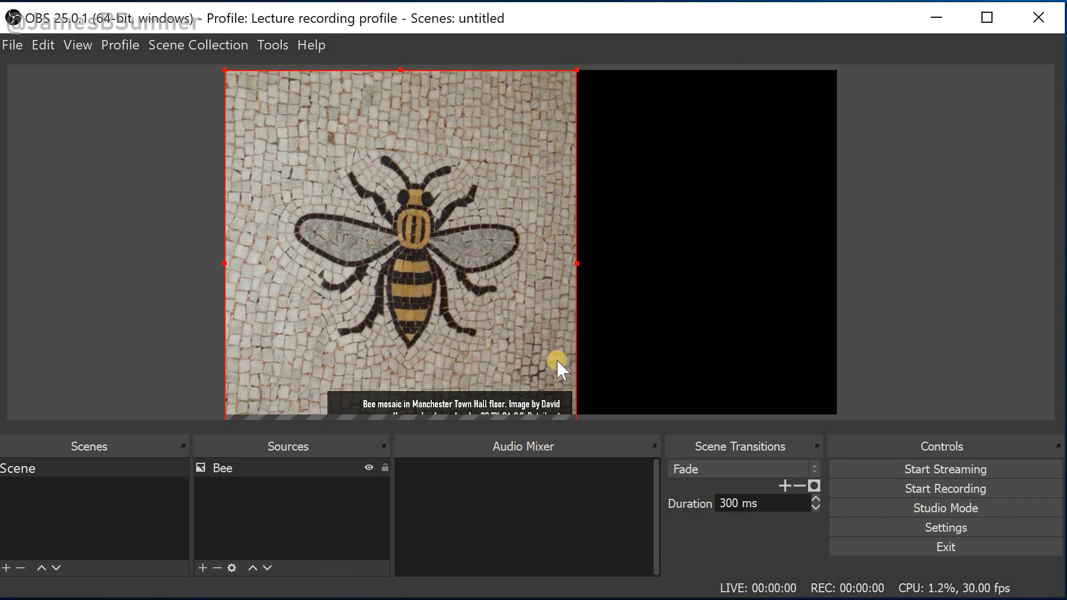
Move the bee image up and scale it down within the canvas
{"action": "left_click_drag", "start_coordinate": [441, 213], "coordinate": [495, 217]}
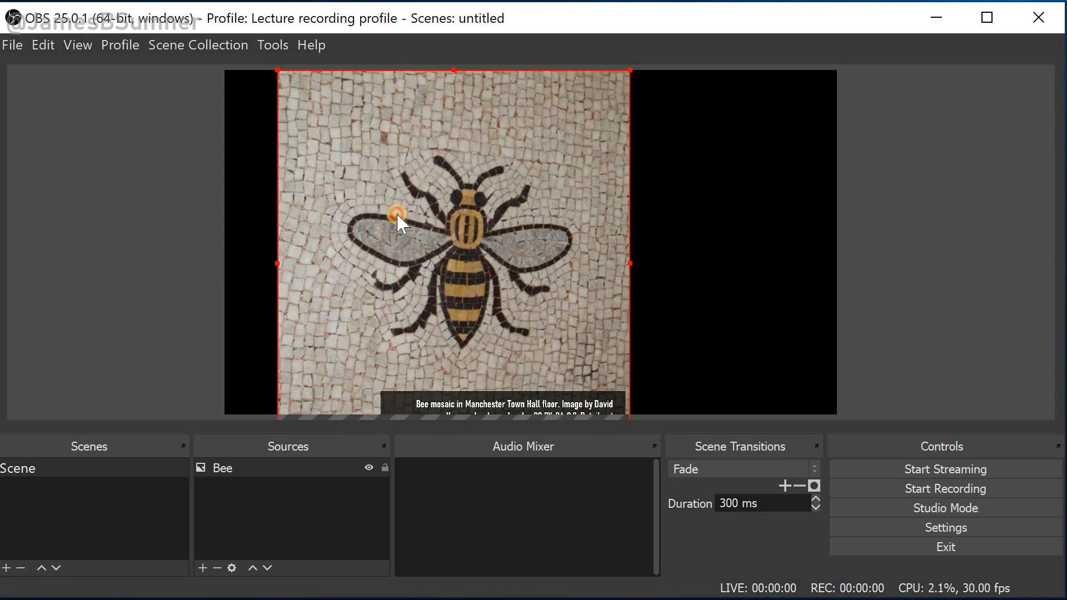
{"action": "left_click_drag", "start_coordinate": [397, 216], "coordinate": [388, 146]}
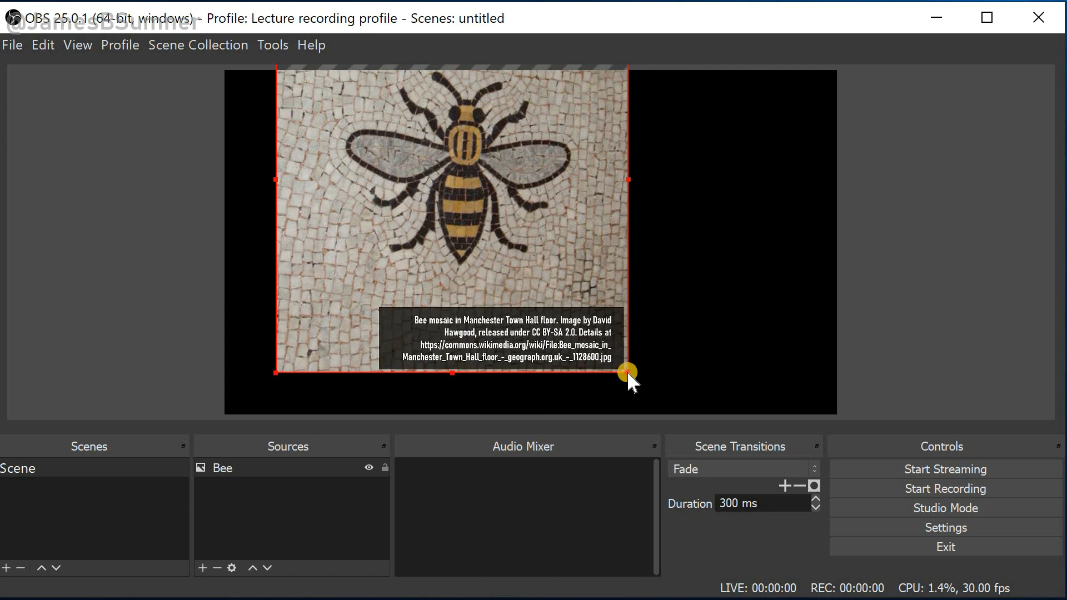
{"action": "left_click_drag", "start_coordinate": [626, 371], "coordinate": [488, 266]}
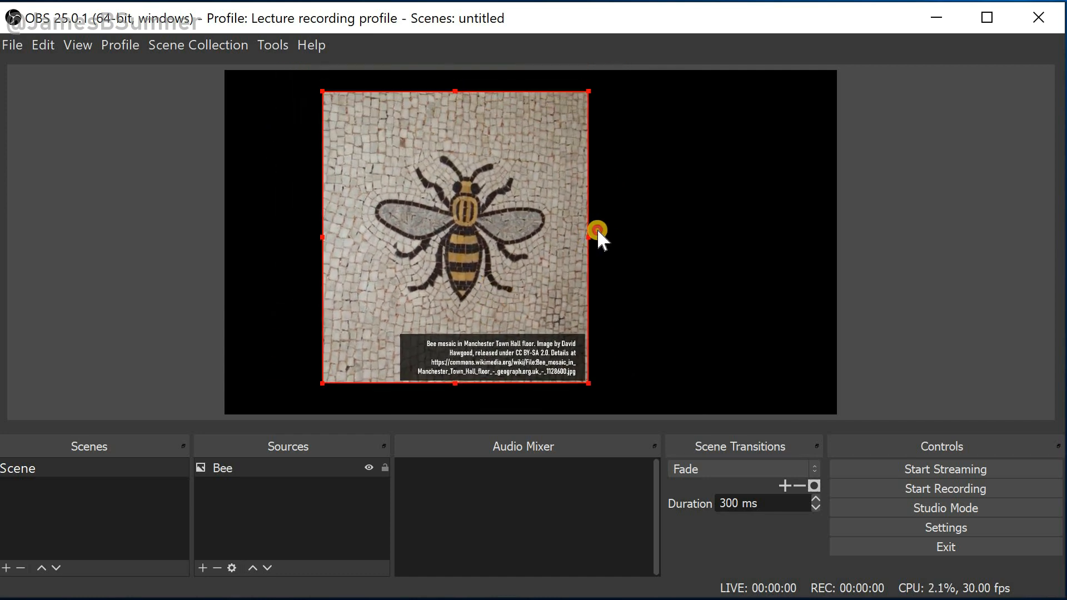
{"action": "mouse_move", "coordinate": [598, 231]}
{"action": "left_mouse_down"}
{"action": "mouse_move", "coordinate": [589, 228]}
{"action": "mouse_move", "coordinate": [645, 255]}
{"action": "mouse_move", "coordinate": [562, 217]}
{"action": "mouse_move", "coordinate": [581, 223]}
{"action": "left_mouse_up"}
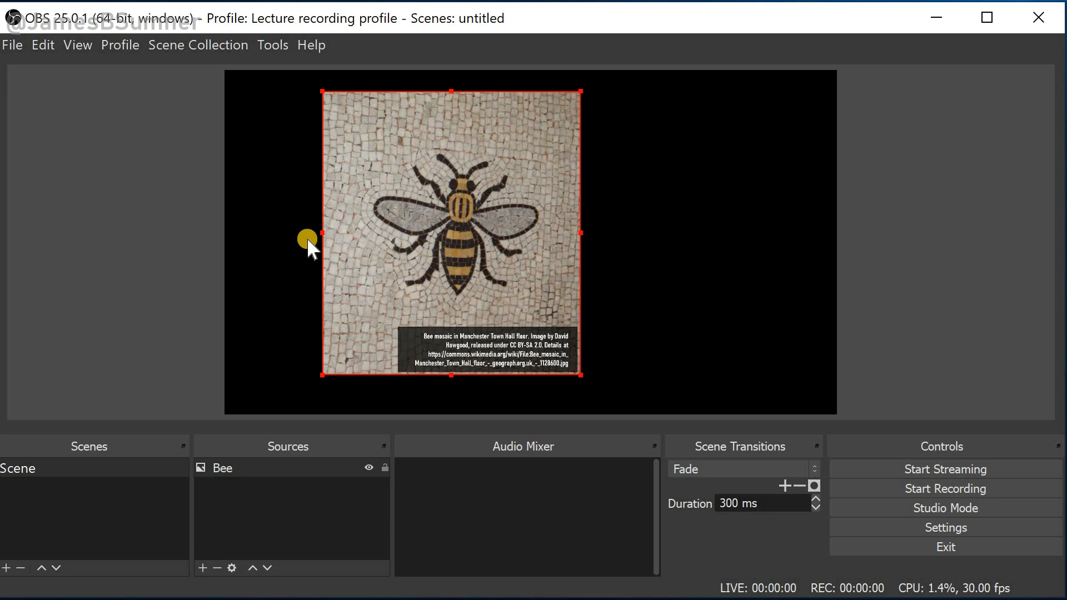
Crop the bee image's left and top edges
{"action": "key", "text": "alt"}
{"action": "left_click_drag", "start_coordinate": [321, 232], "coordinate": [352, 230]}
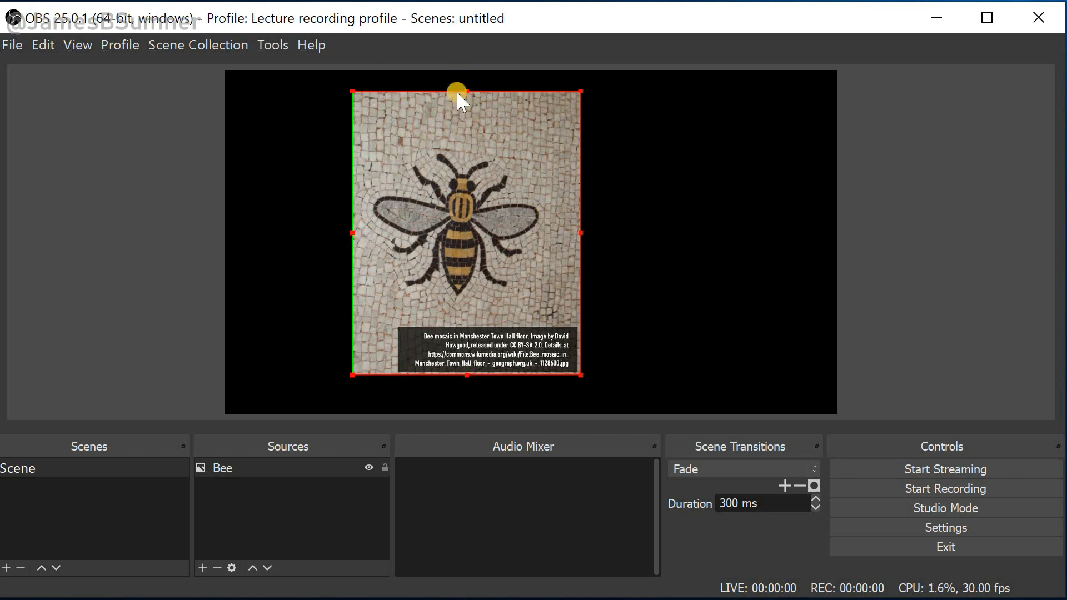
{"action": "key", "text": "alt"}
{"action": "left_click_drag", "start_coordinate": [464, 87], "coordinate": [462, 129]}
{"action": "left_click", "coordinate": [333, 162]}
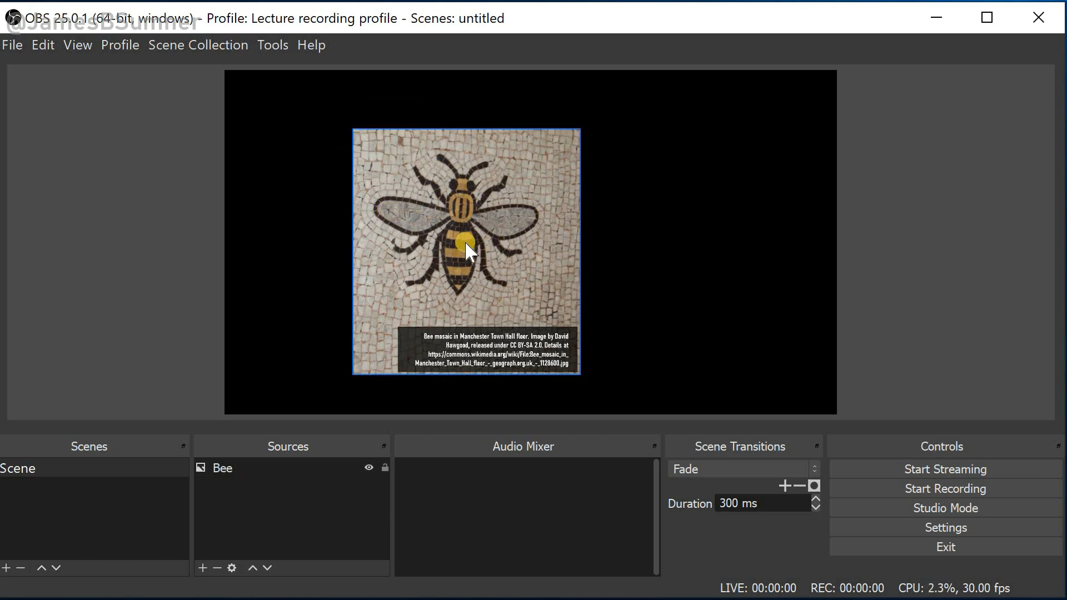
Move the bee image to the right side of the canvas and enlarge it to fill the canvas height
{"action": "left_click_drag", "start_coordinate": [527, 242], "coordinate": [710, 220]}
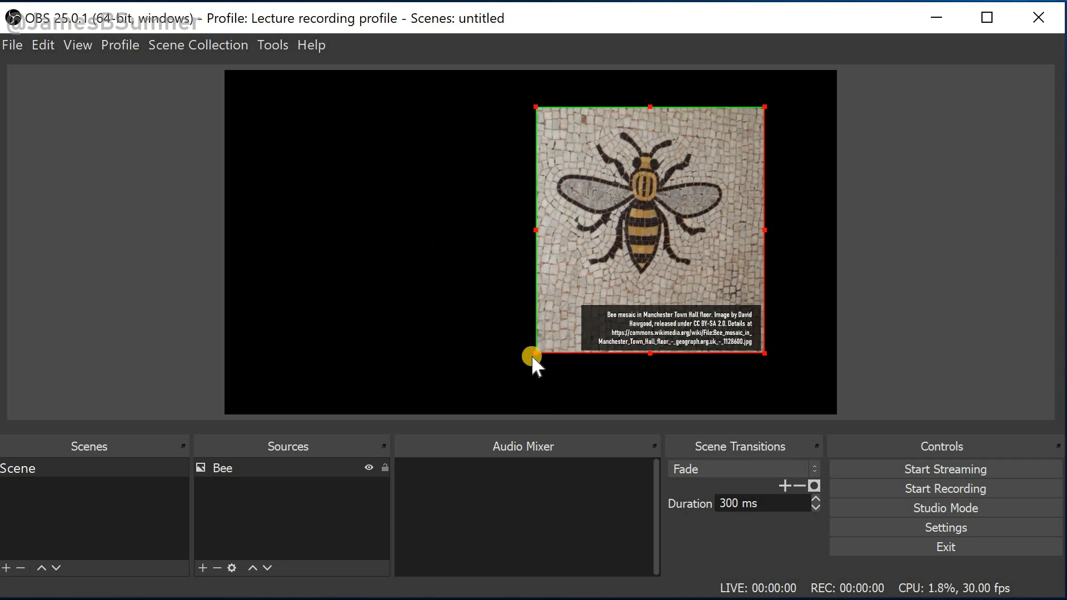
{"action": "left_click_drag", "start_coordinate": [535, 354], "coordinate": [483, 402]}
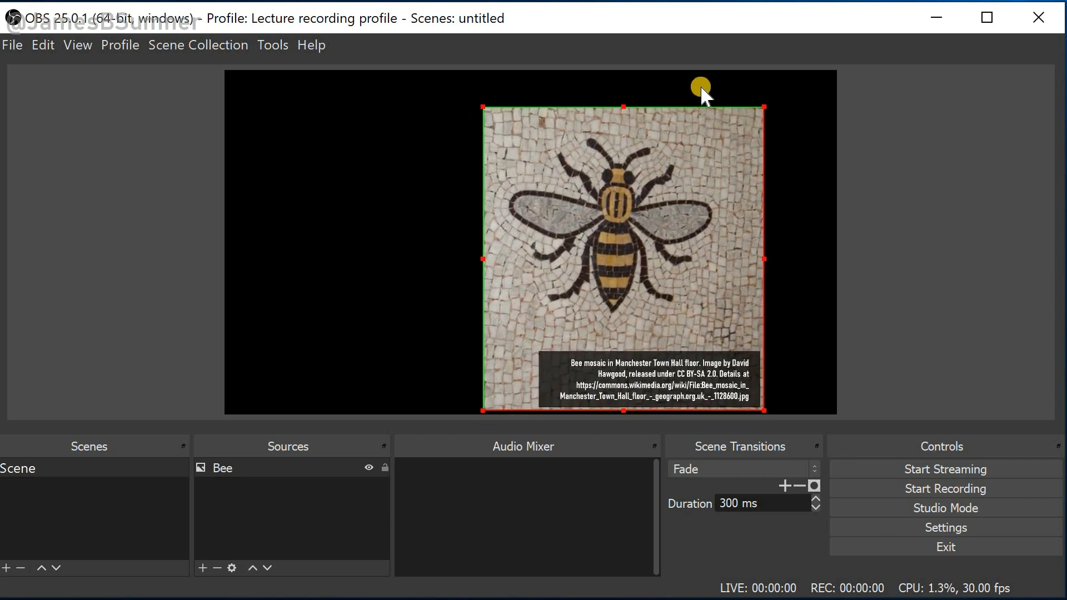
{"action": "left_click_drag", "start_coordinate": [762, 110], "coordinate": [791, 75]}
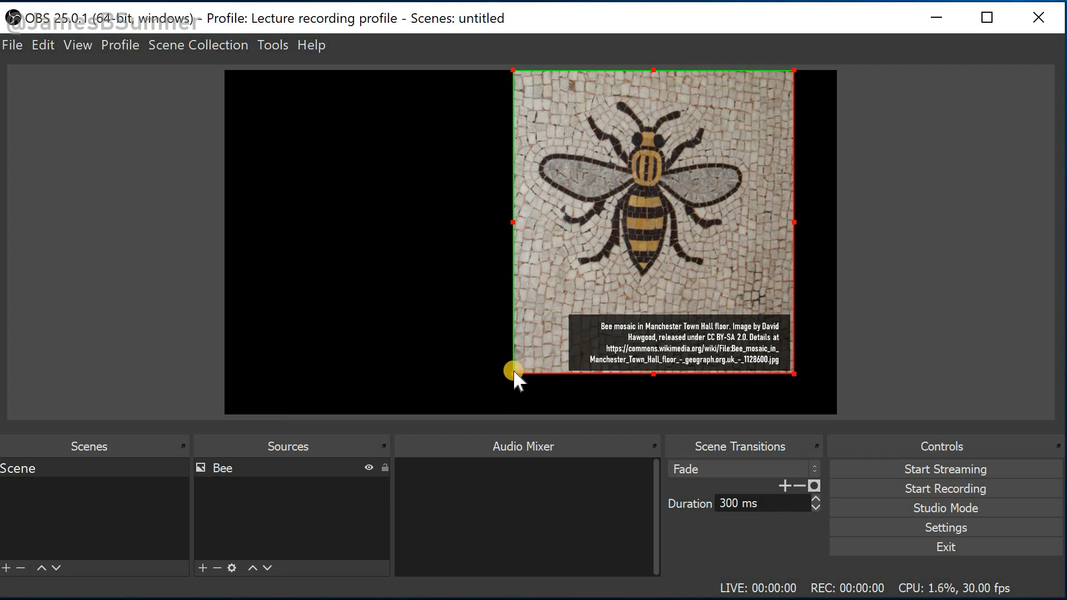
{"action": "left_click_drag", "start_coordinate": [513, 369], "coordinate": [483, 414]}
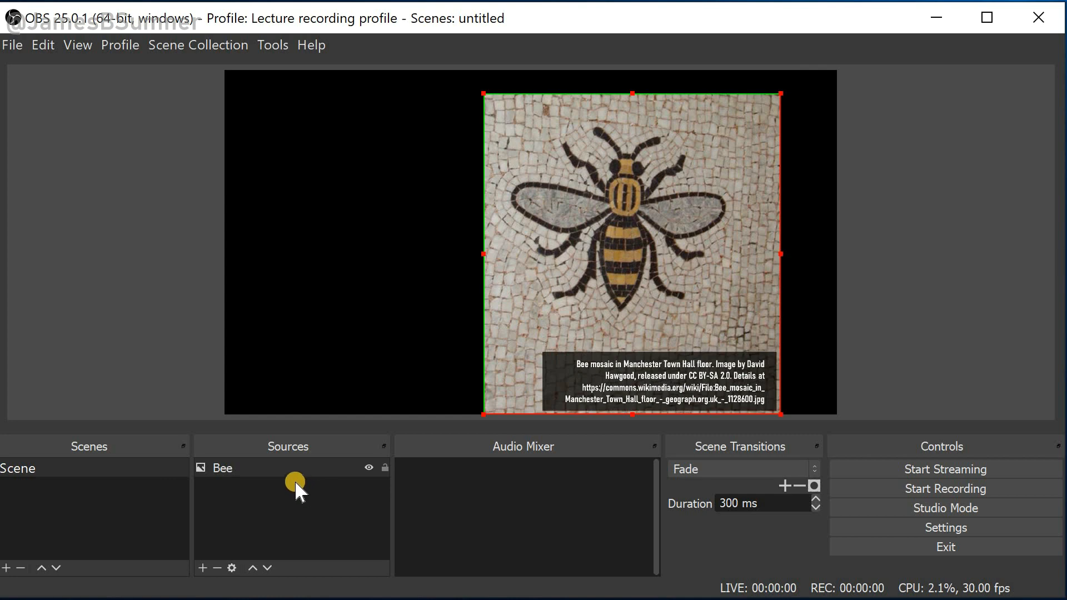
Add a new Color Source named Beige
{"action": "left_click", "coordinate": [201, 568]}
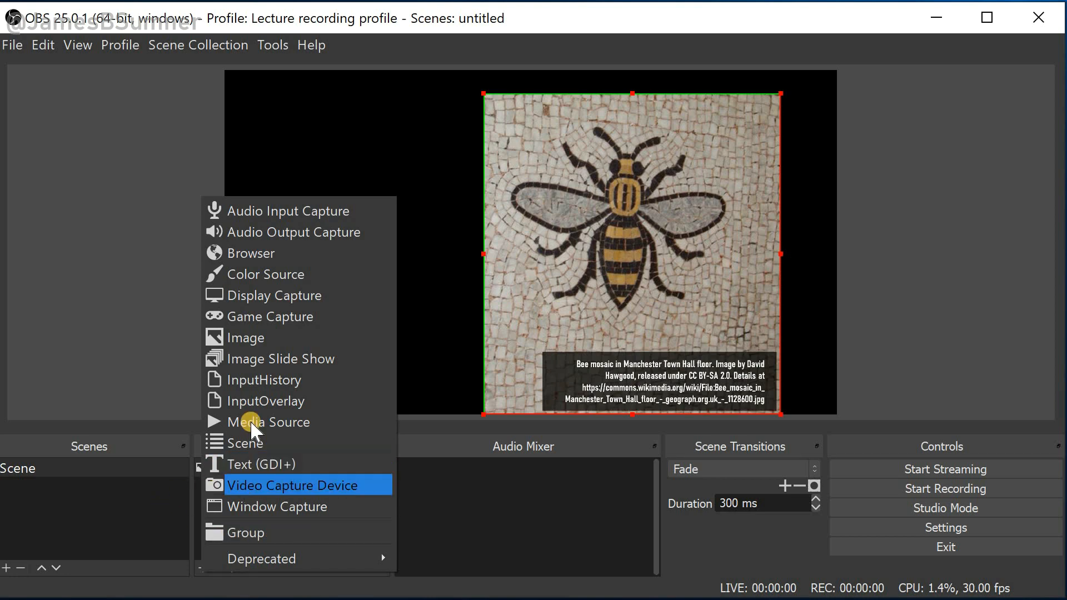
{"action": "left_click", "coordinate": [283, 275]}
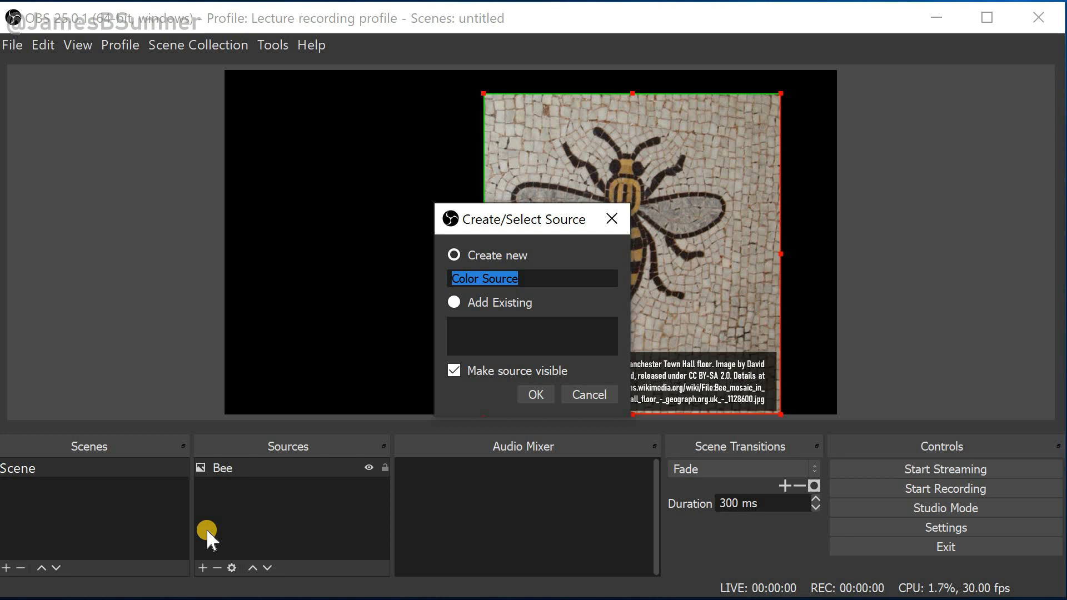
{"action": "type", "text": "Beige"}
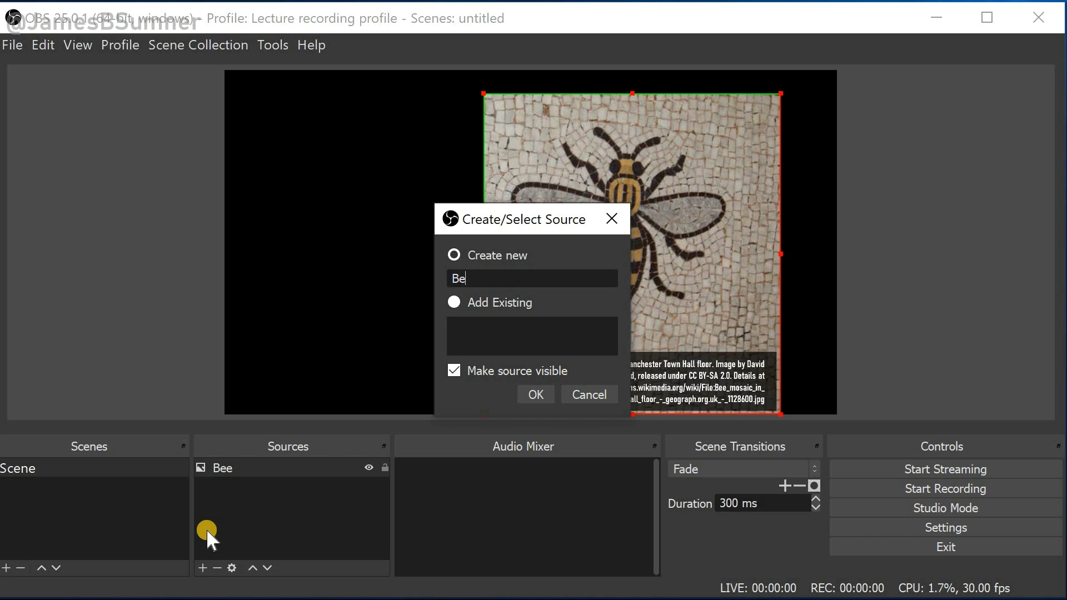
{"action": "left_click", "coordinate": [534, 394]}
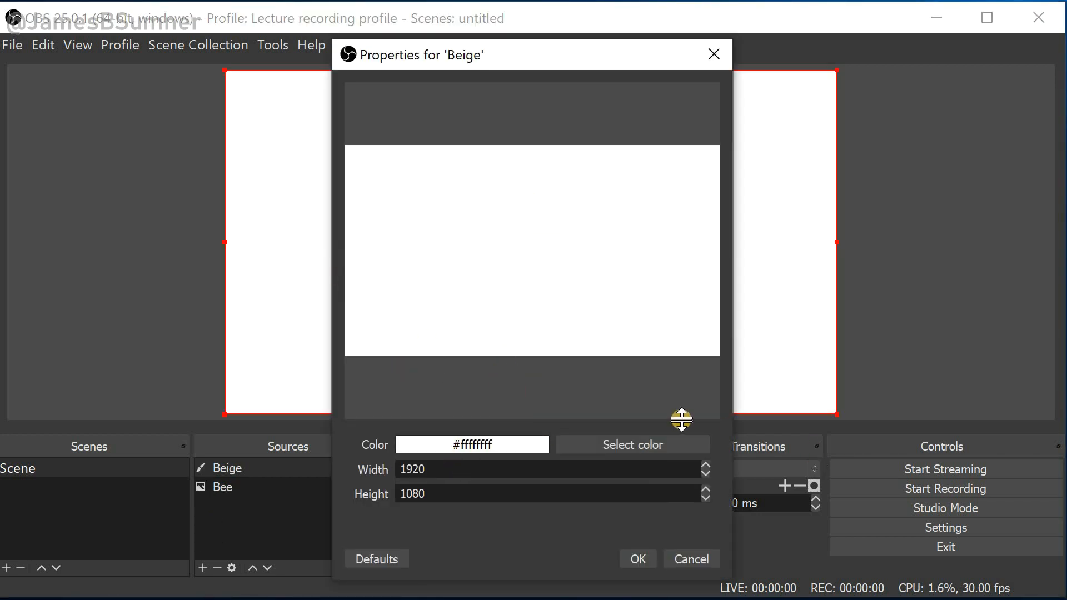
Set the Beige source's colour to a pale yellow, #fffec6, and confirm the properties
{"action": "left_click", "coordinate": [645, 446]}
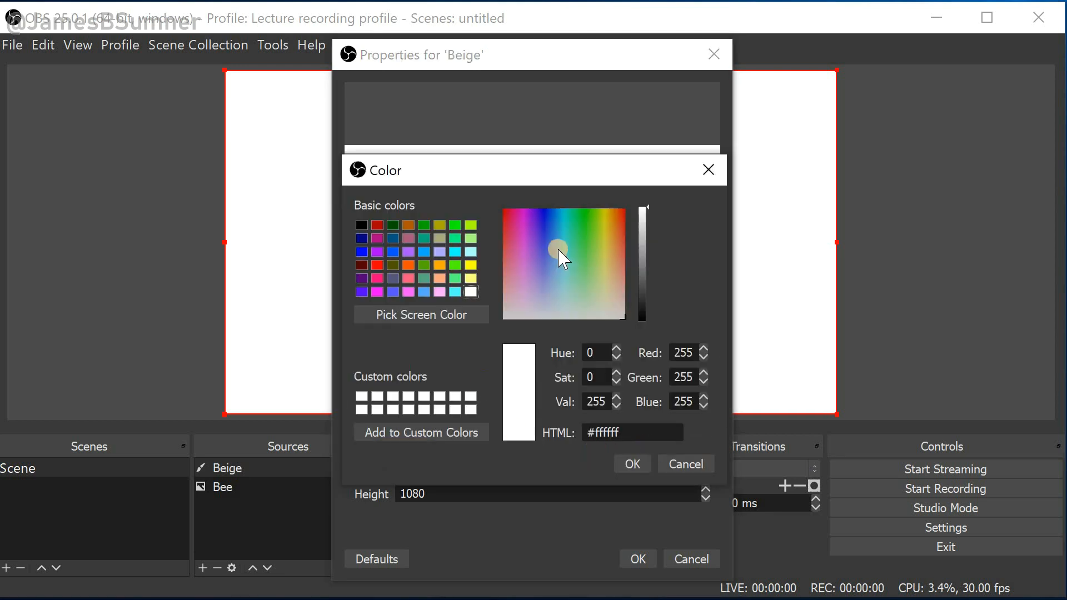
{"action": "left_click_drag", "start_coordinate": [599, 287], "coordinate": [606, 294]}
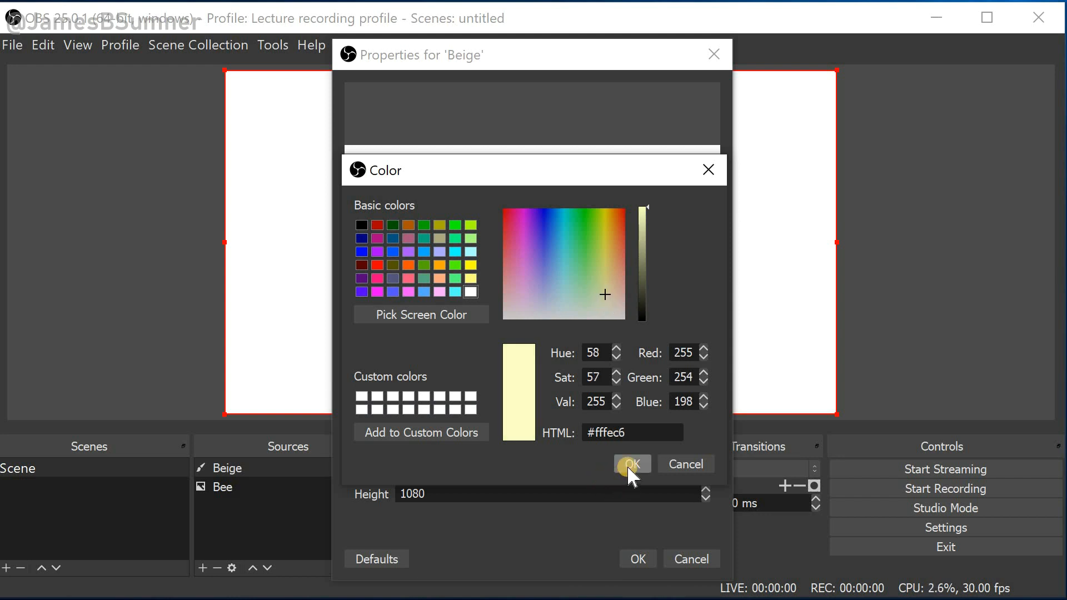
{"action": "left_click", "coordinate": [629, 466]}
{"action": "left_click", "coordinate": [637, 558]}
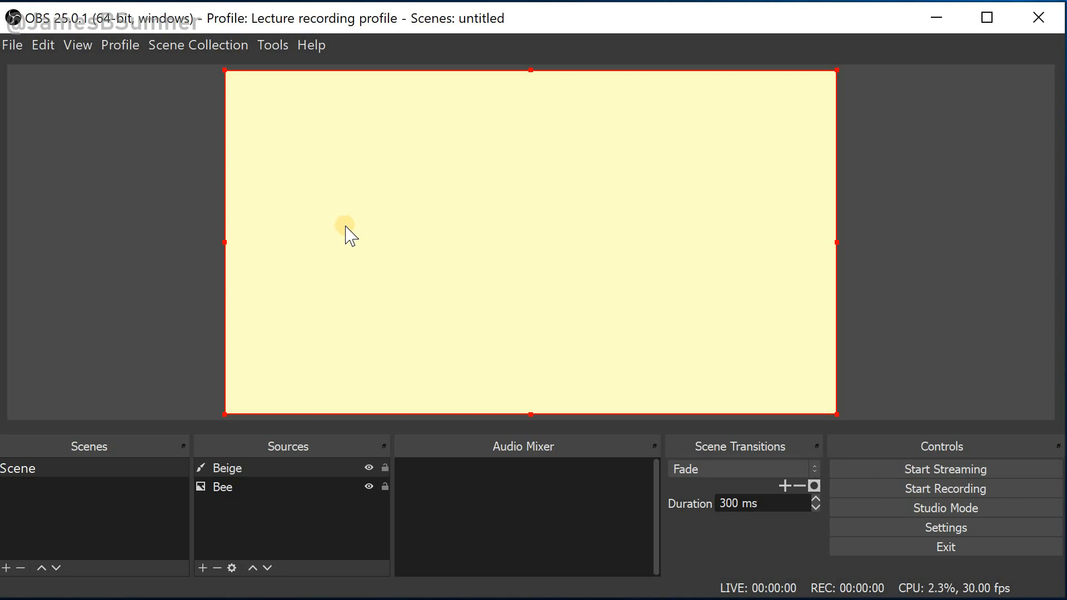
Reorder the sources so Beige sits below Bee
{"action": "left_click", "coordinate": [231, 468]}
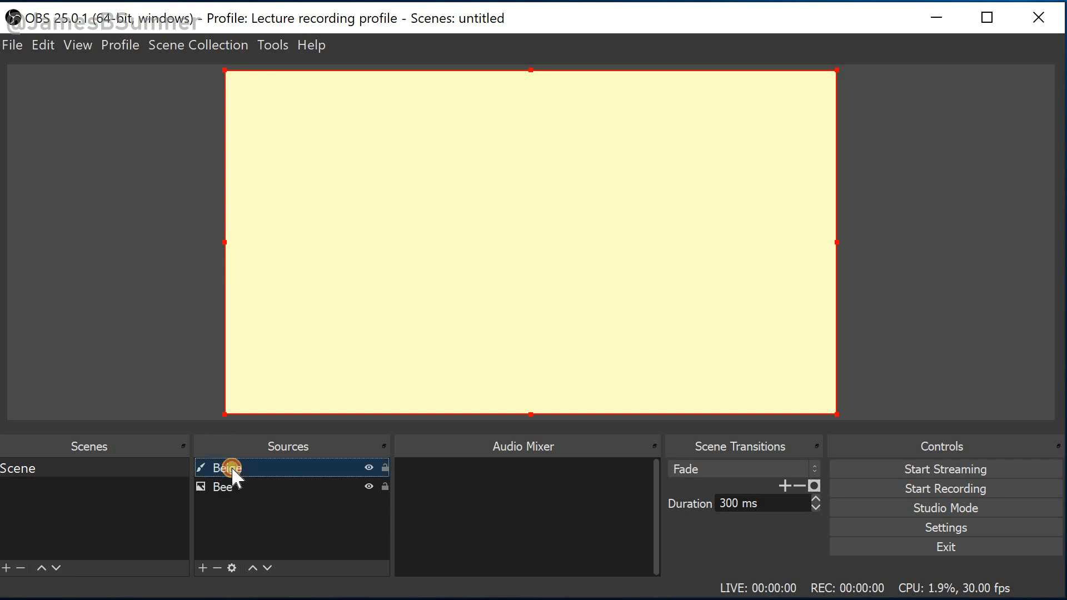
{"action": "double_click", "coordinate": [222, 488]}
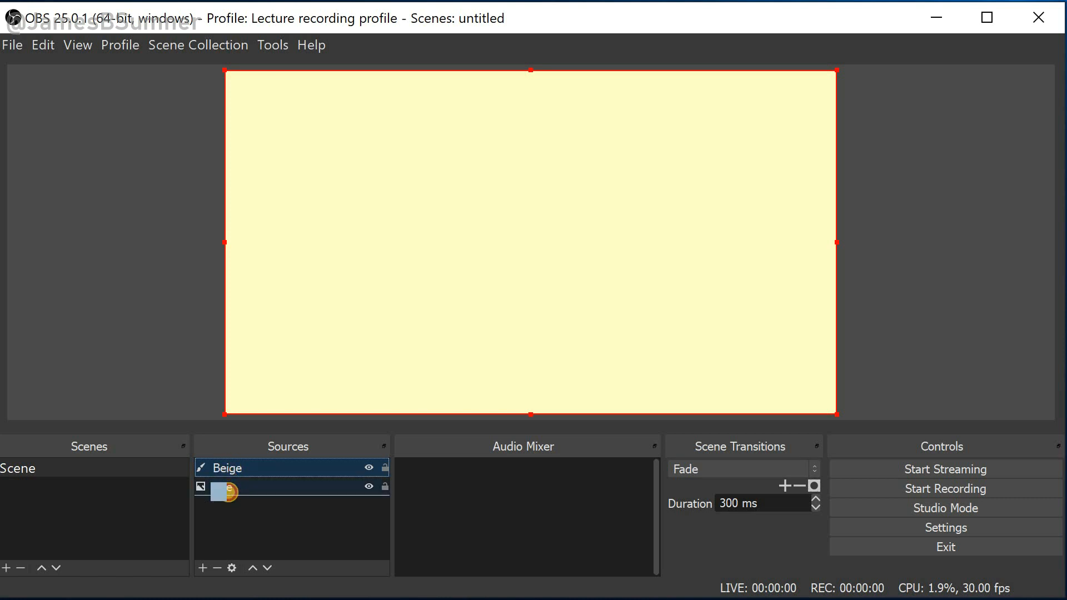
{"action": "left_click_drag", "start_coordinate": [229, 493], "coordinate": [227, 494]}
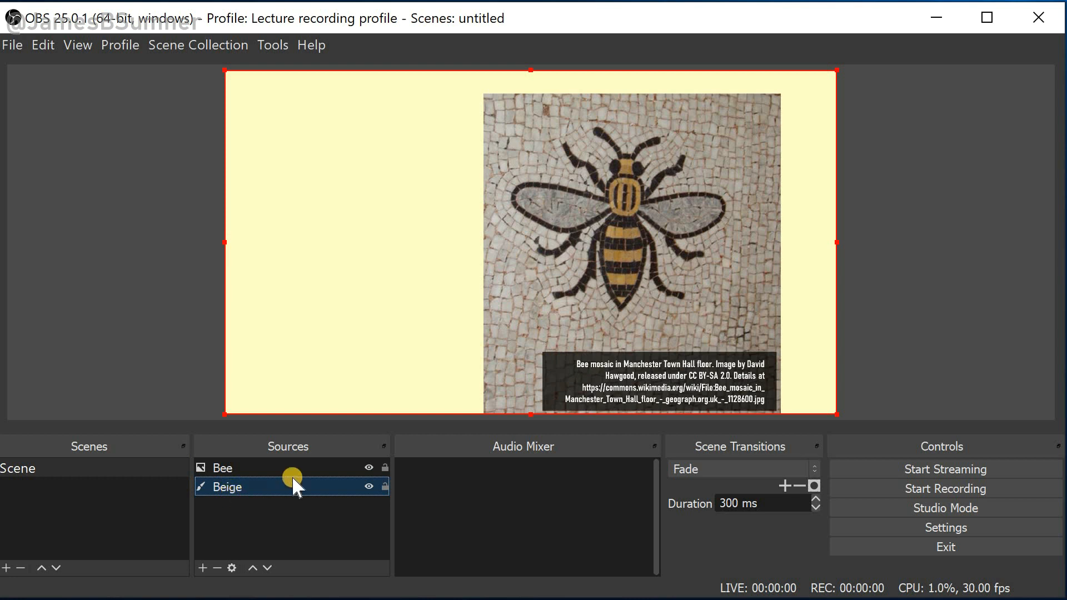
Resize the beige colour block into a smaller rectangle on the canvas's left side, overlapping the bee image
{"action": "left_click", "coordinate": [229, 79]}
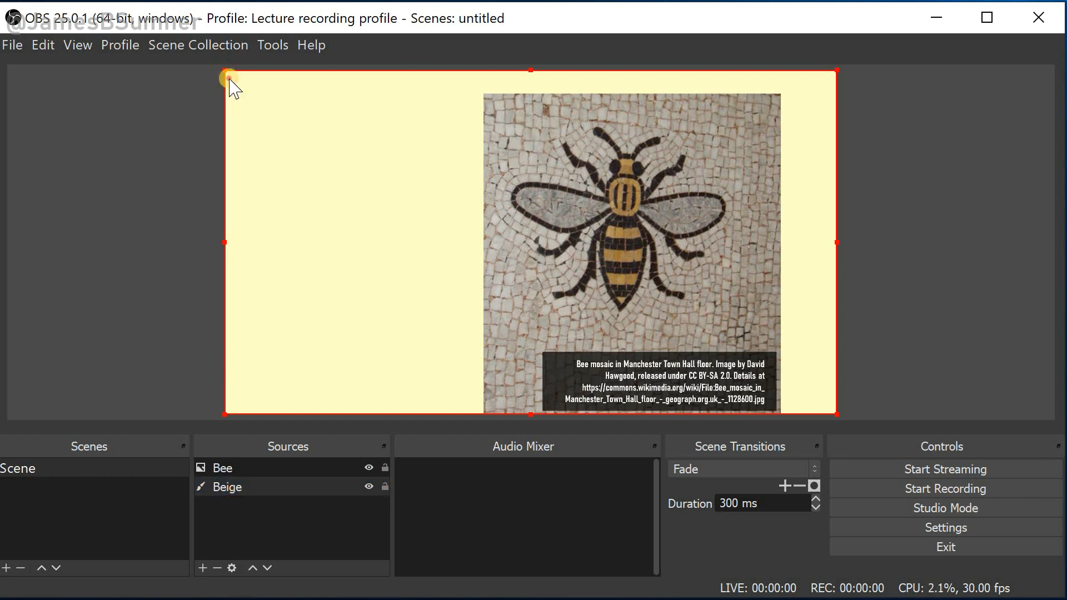
{"action": "left_click_drag", "start_coordinate": [229, 79], "coordinate": [333, 247]}
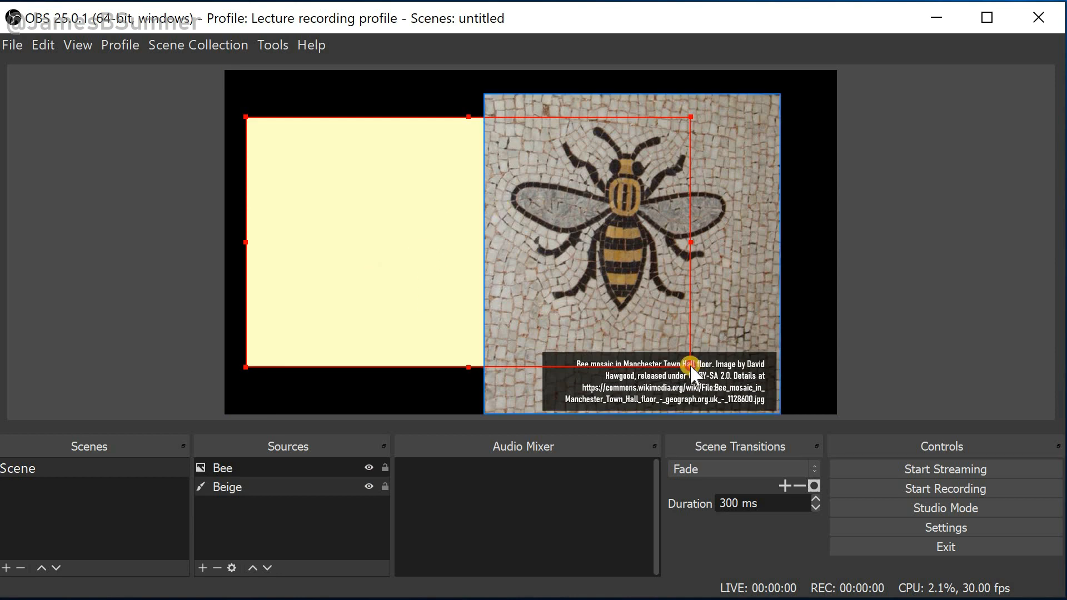
{"action": "left_click_drag", "start_coordinate": [691, 367], "coordinate": [596, 320]}
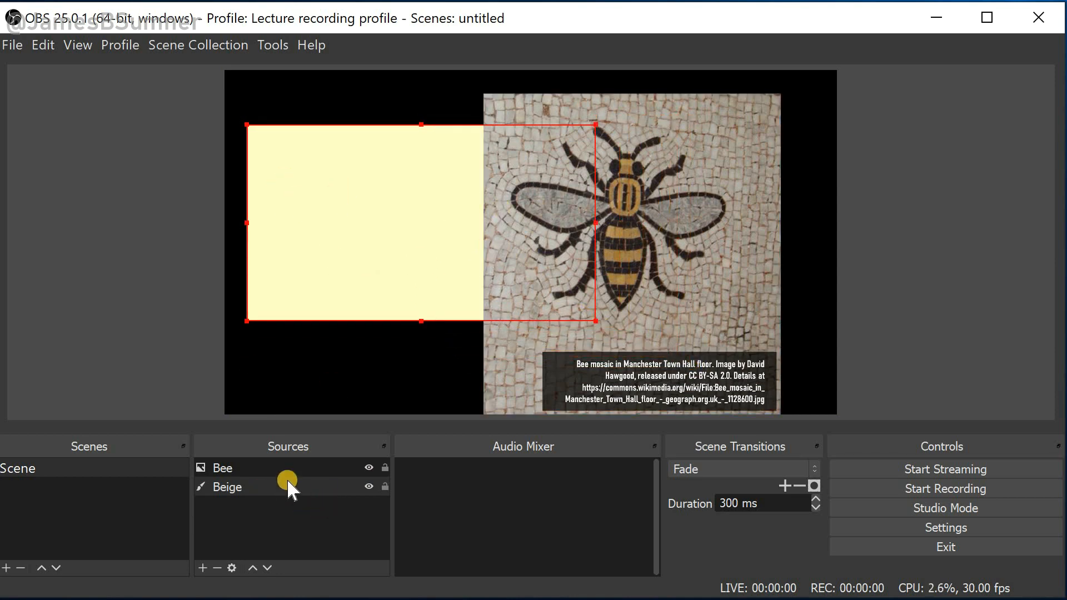
Open the Filters dialog for the Beige source
{"action": "mouse_move", "coordinate": [243, 484]}
{"action": "left_mouse_down"}
{"action": "mouse_move", "coordinate": [244, 458]}
{"action": "mouse_move", "coordinate": [238, 505]}
{"action": "mouse_move", "coordinate": [241, 483]}
{"action": "left_mouse_up"}
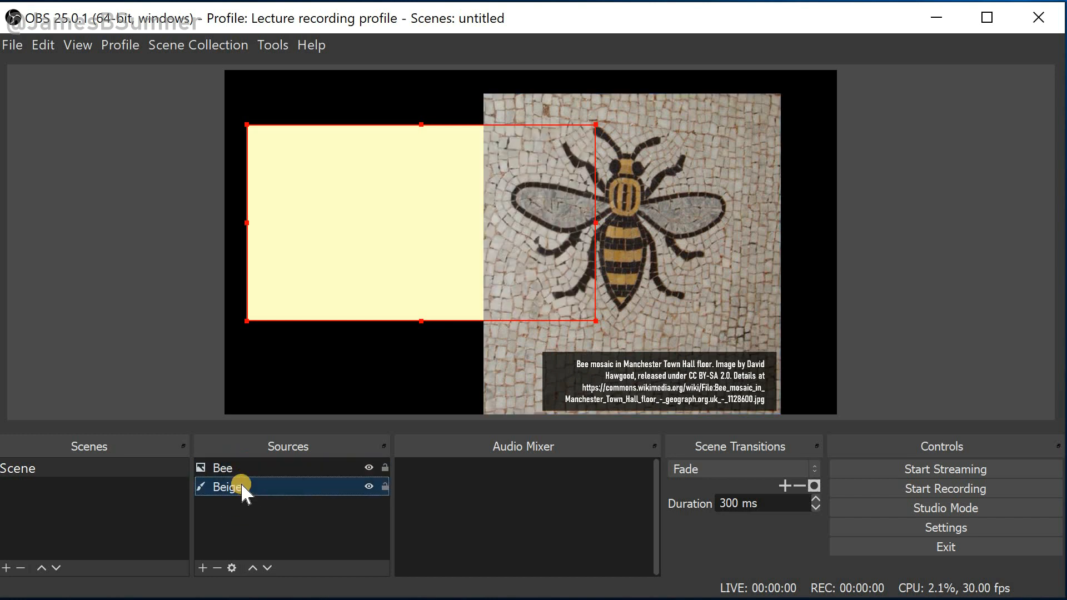
{"action": "right_click", "coordinate": [364, 238]}
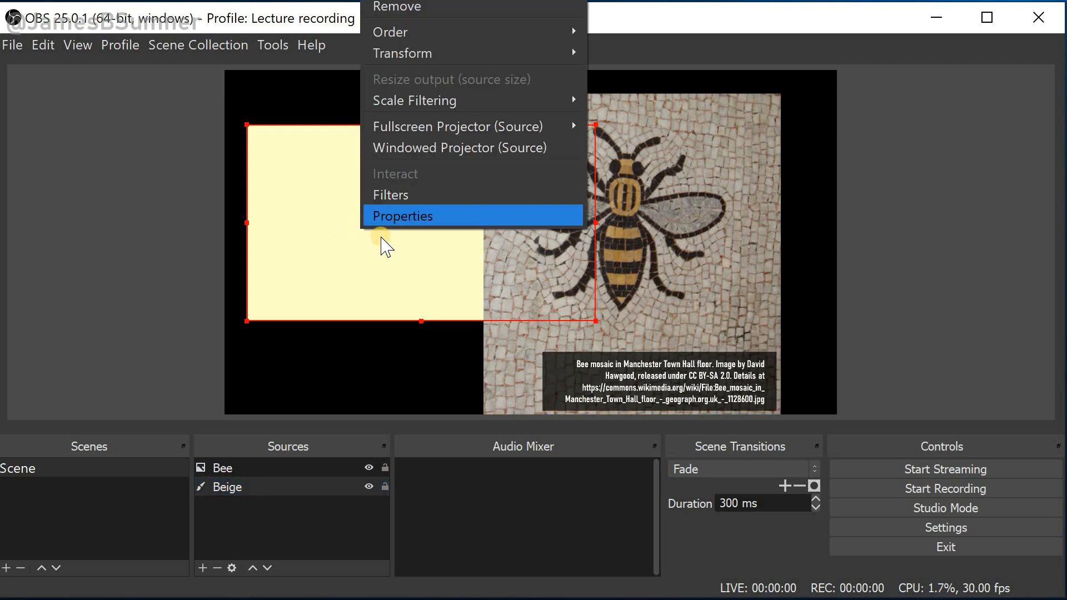
{"action": "left_click", "coordinate": [405, 197]}
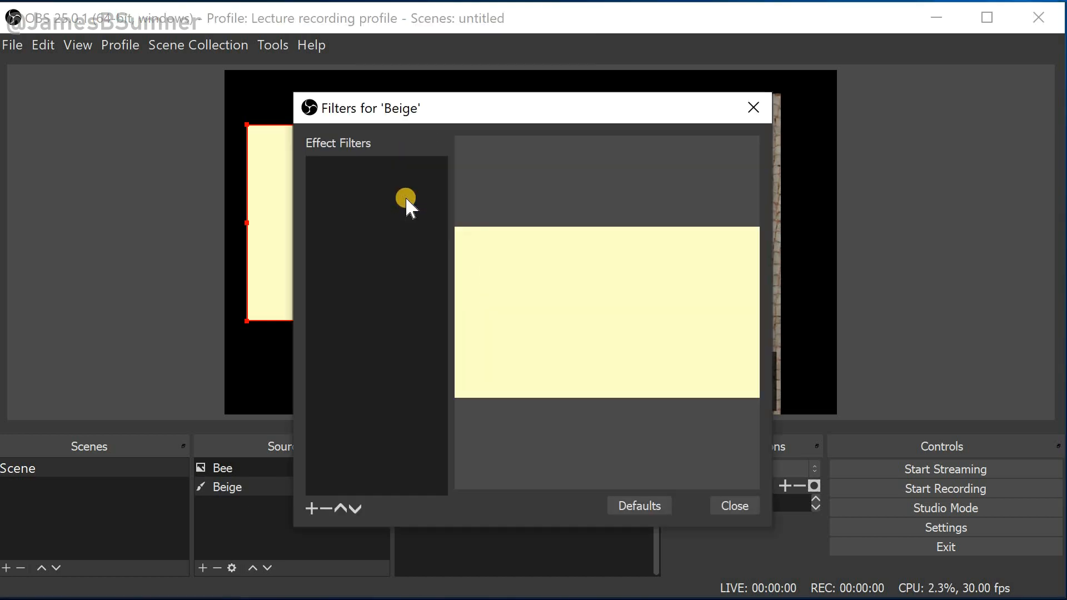
Add a Color Correction filter to the Beige source with saturation 1.99 and brightness -0.40, then close the dialog
{"action": "left_click", "coordinate": [311, 511]}
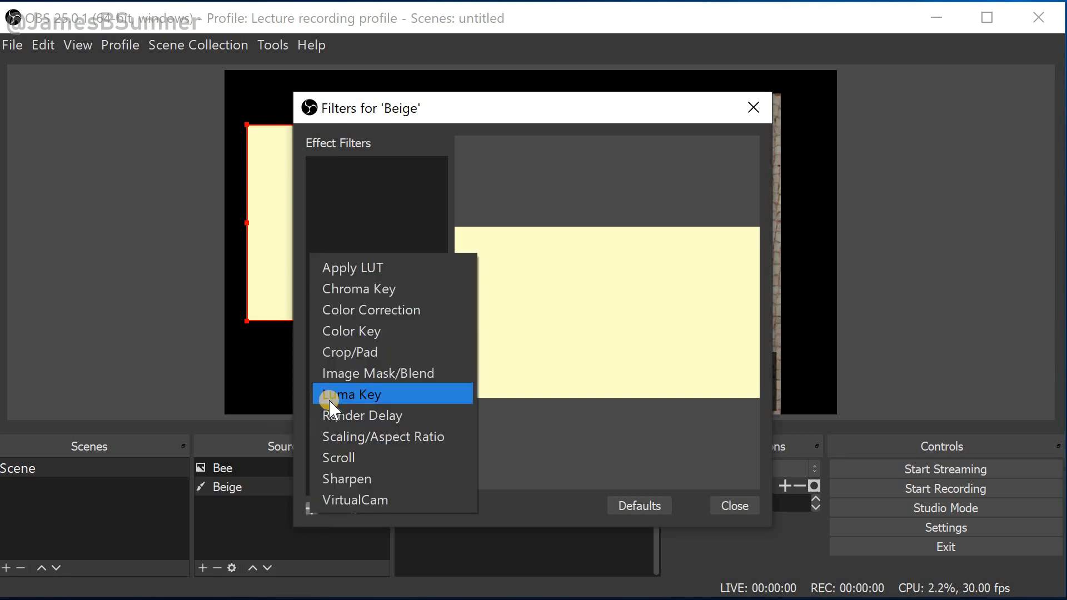
{"action": "left_click", "coordinate": [362, 312]}
{"action": "left_click", "coordinate": [490, 360]}
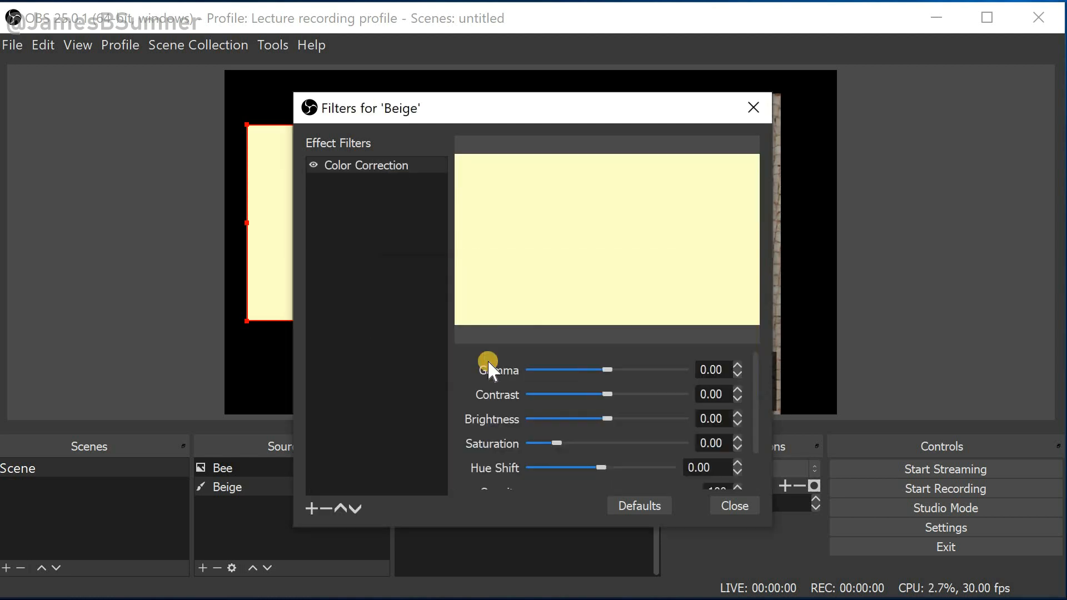
{"action": "left_click", "coordinate": [555, 442]}
{"action": "left_click_drag", "start_coordinate": [554, 443], "coordinate": [600, 443]}
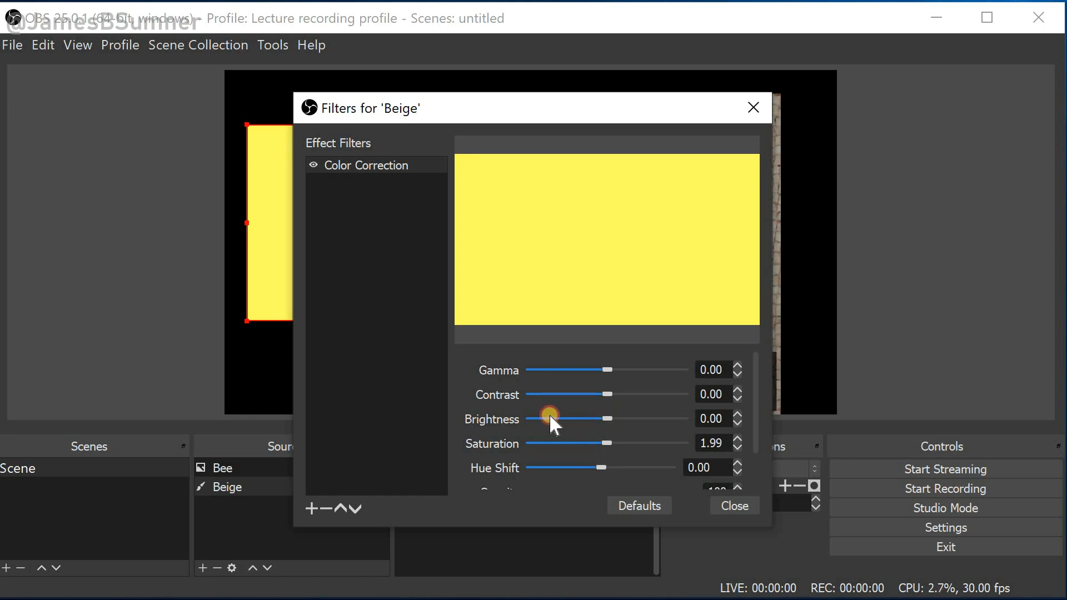
{"action": "left_click", "coordinate": [603, 416]}
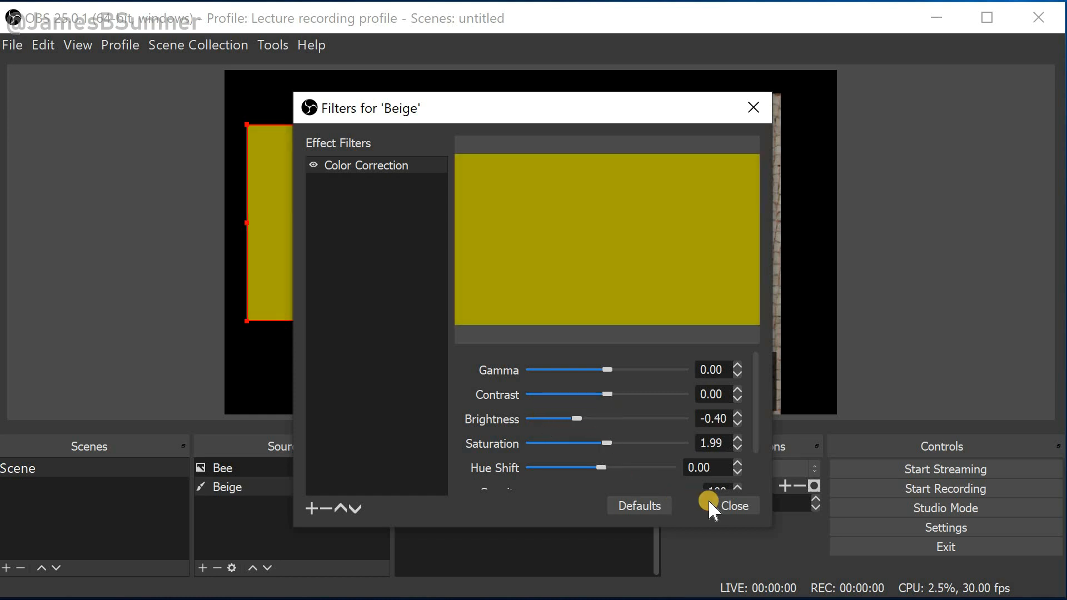
{"action": "left_click", "coordinate": [725, 504]}
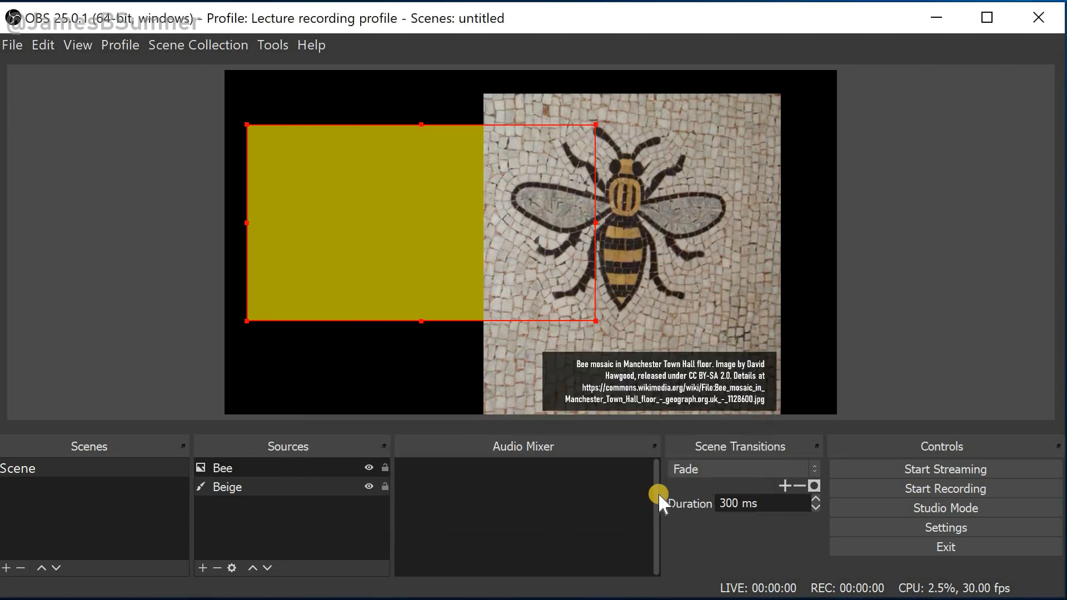
Remove the Color Correction filter from the Beige block and close the Filters dialog
{"action": "right_click", "coordinate": [363, 235]}
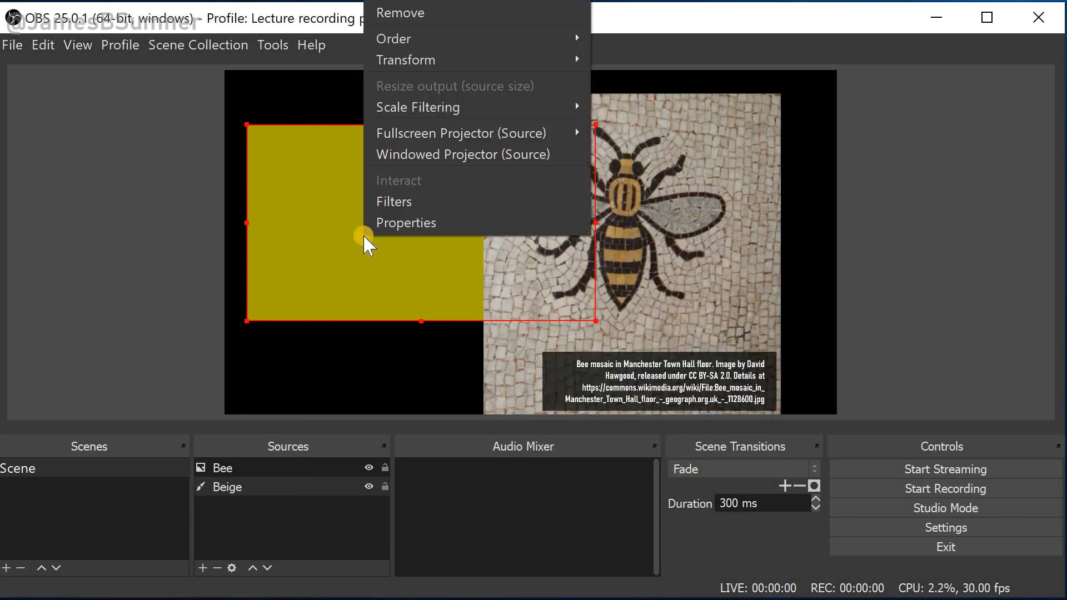
{"action": "left_click", "coordinate": [384, 200]}
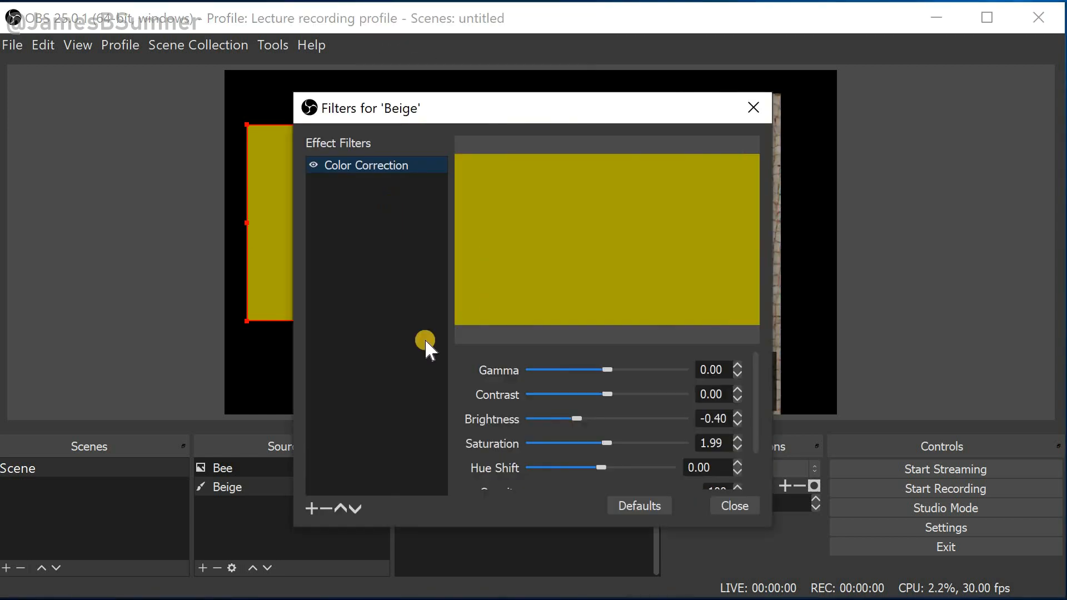
{"action": "left_click", "coordinate": [326, 509]}
{"action": "left_click", "coordinate": [598, 362]}
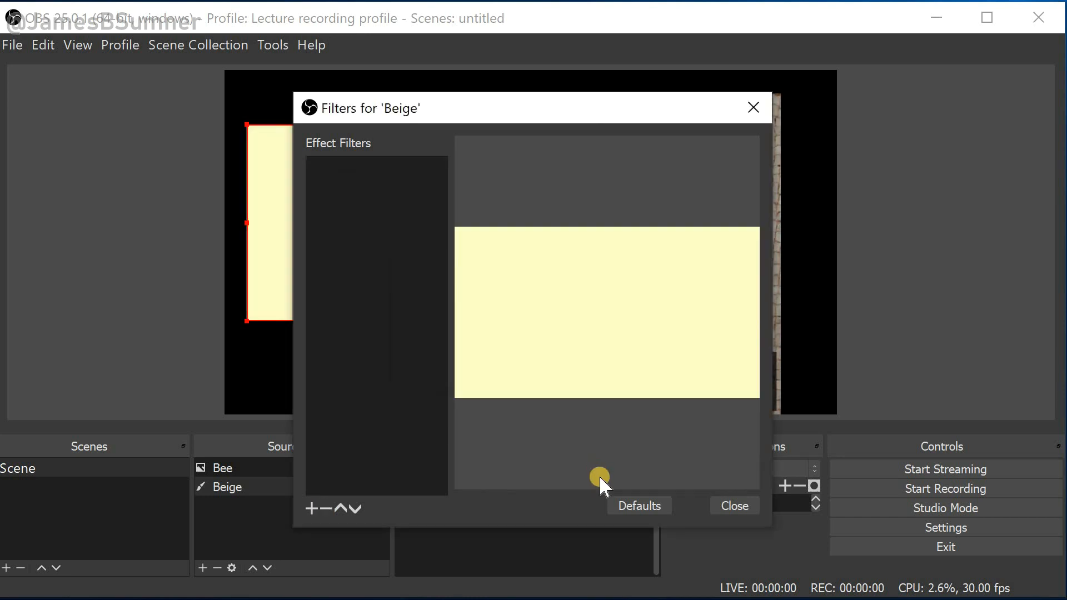
{"action": "left_click", "coordinate": [715, 508]}
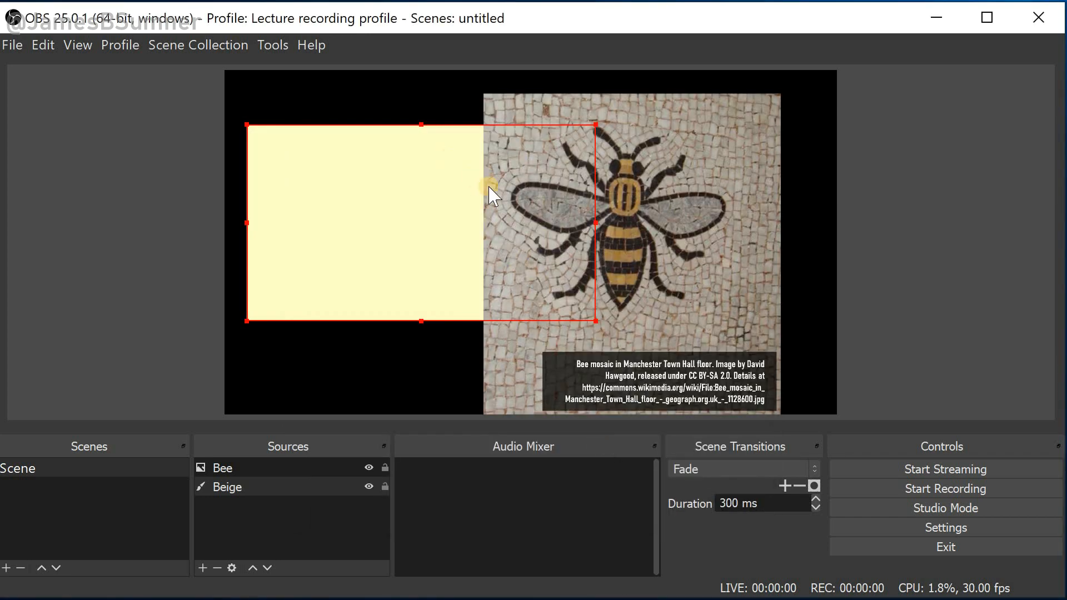
Add a Color Correction filter to the Bee image with opacity set to 45, then close the Filters dialog
{"action": "left_click", "coordinate": [709, 254]}
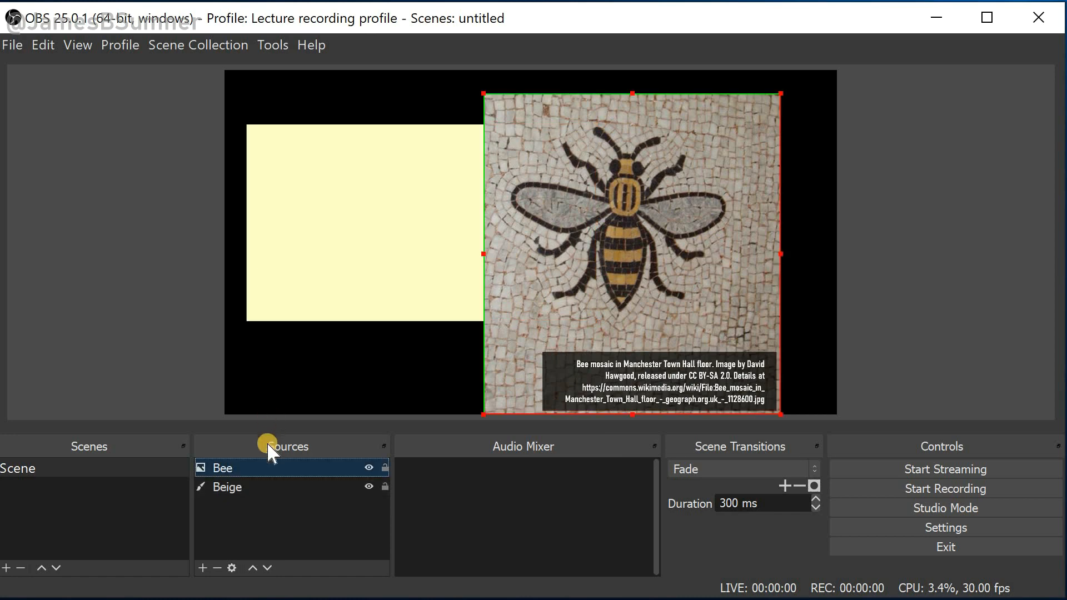
{"action": "right_click", "coordinate": [265, 466]}
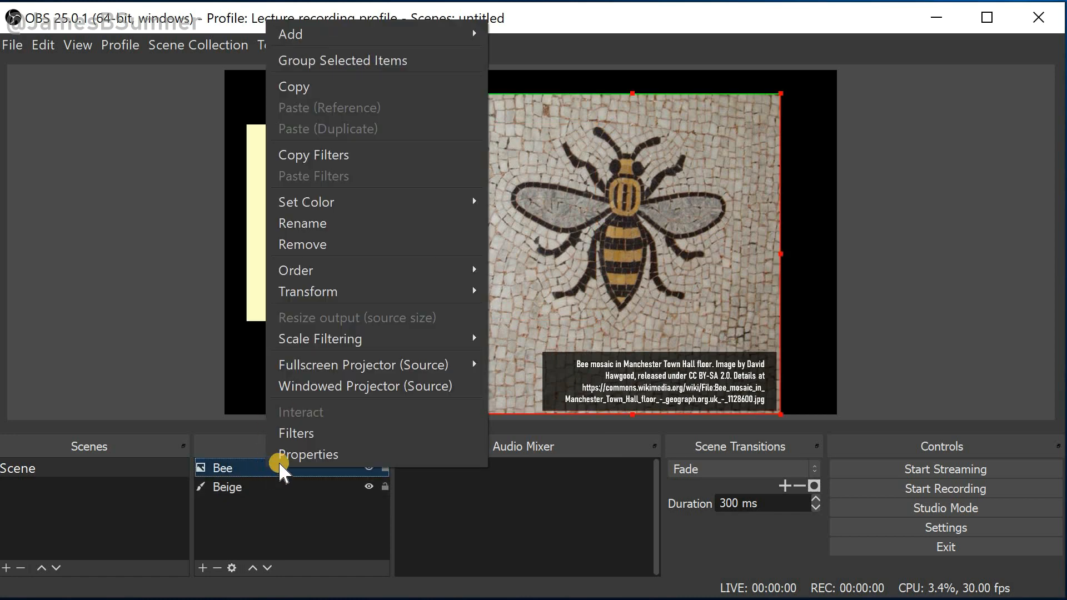
{"action": "left_click", "coordinate": [294, 435]}
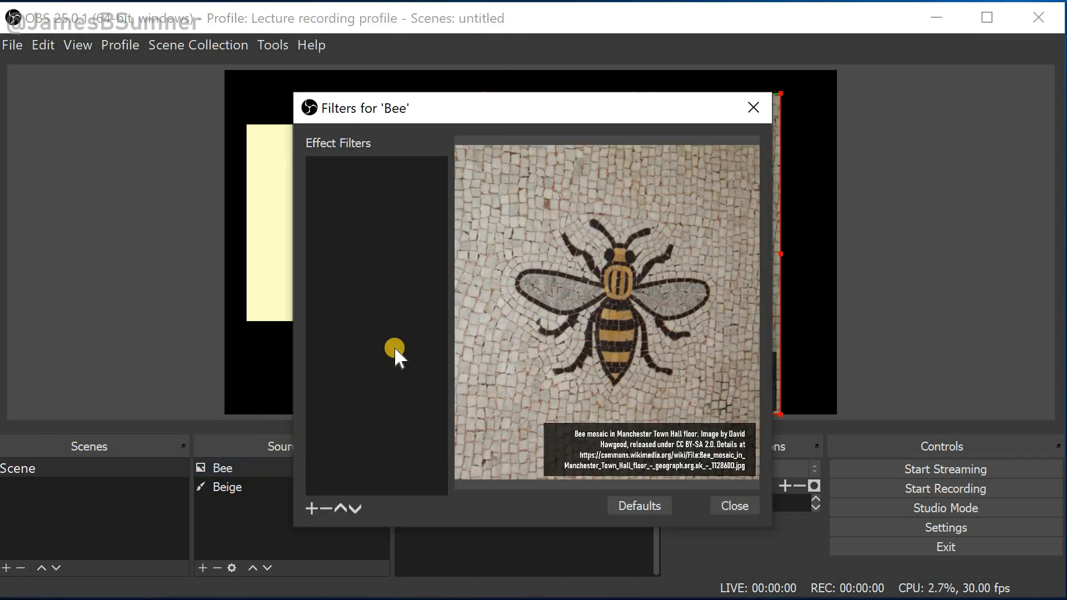
{"action": "left_click", "coordinate": [314, 507]}
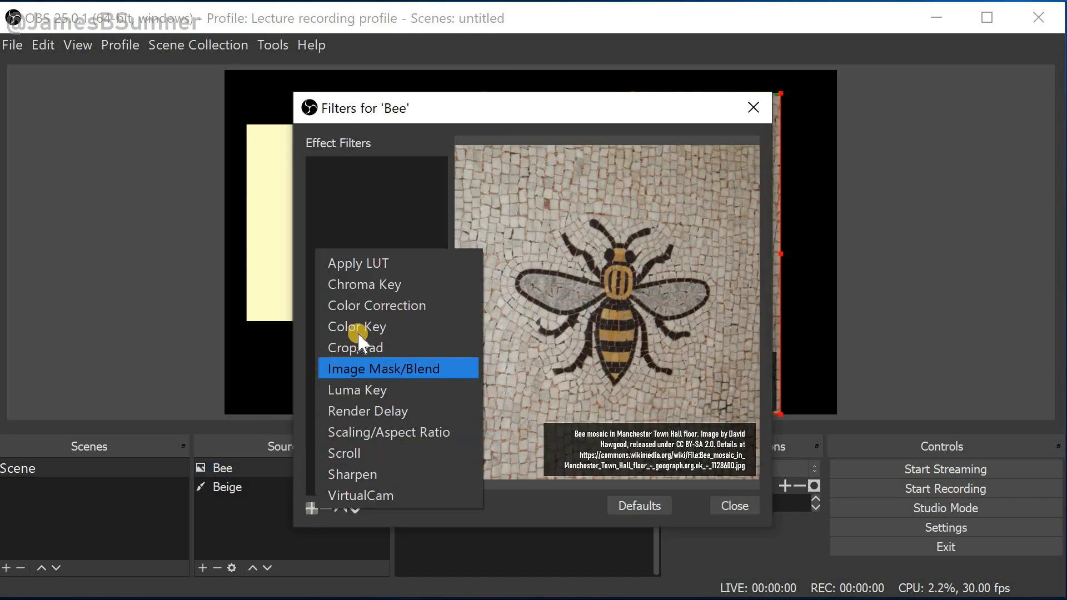
{"action": "left_click", "coordinate": [361, 311]}
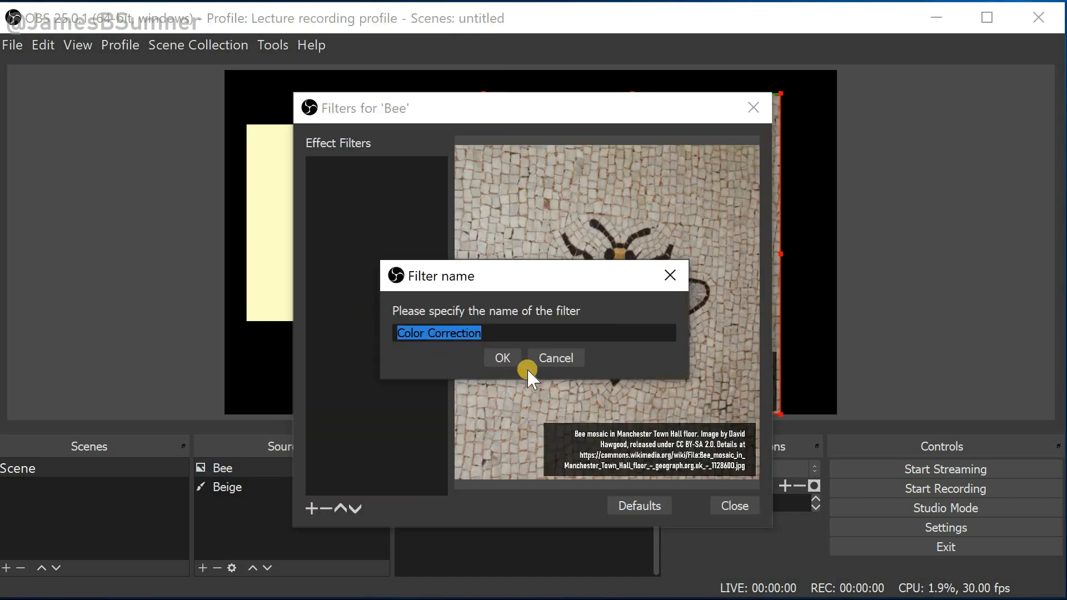
{"action": "left_click", "coordinate": [505, 362]}
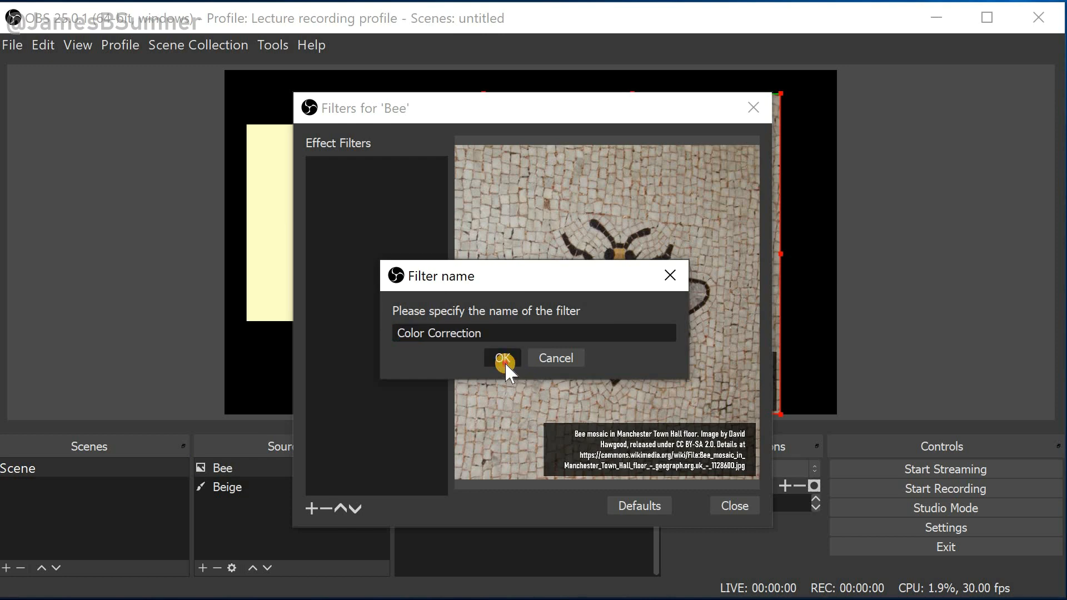
{"action": "scroll", "coordinate": [483, 378], "scroll_direction": "down", "scroll_amount": 1}
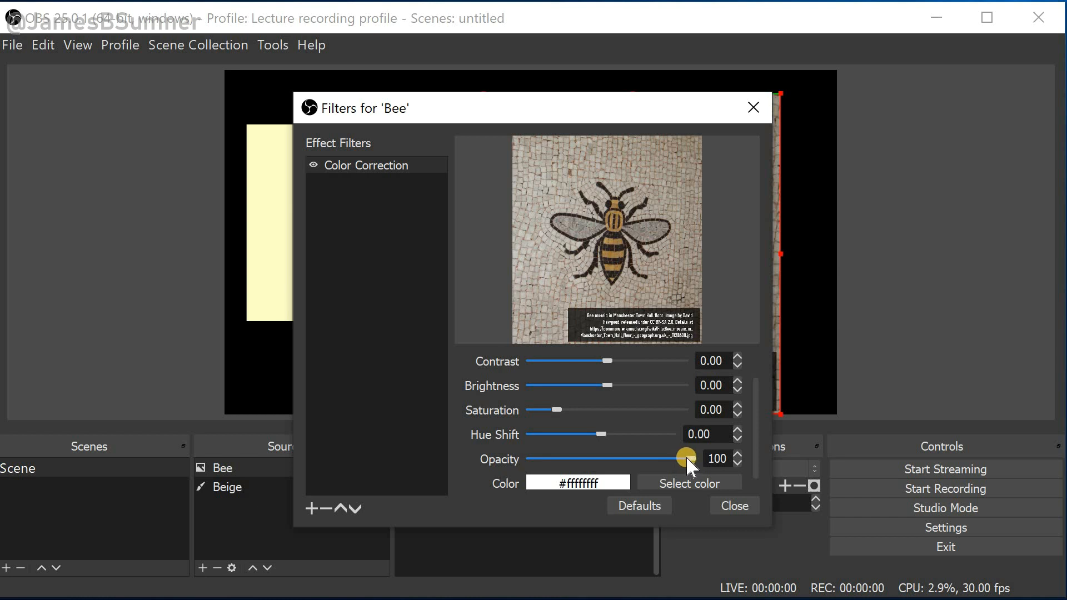
{"action": "left_click_drag", "start_coordinate": [685, 457], "coordinate": [594, 458]}
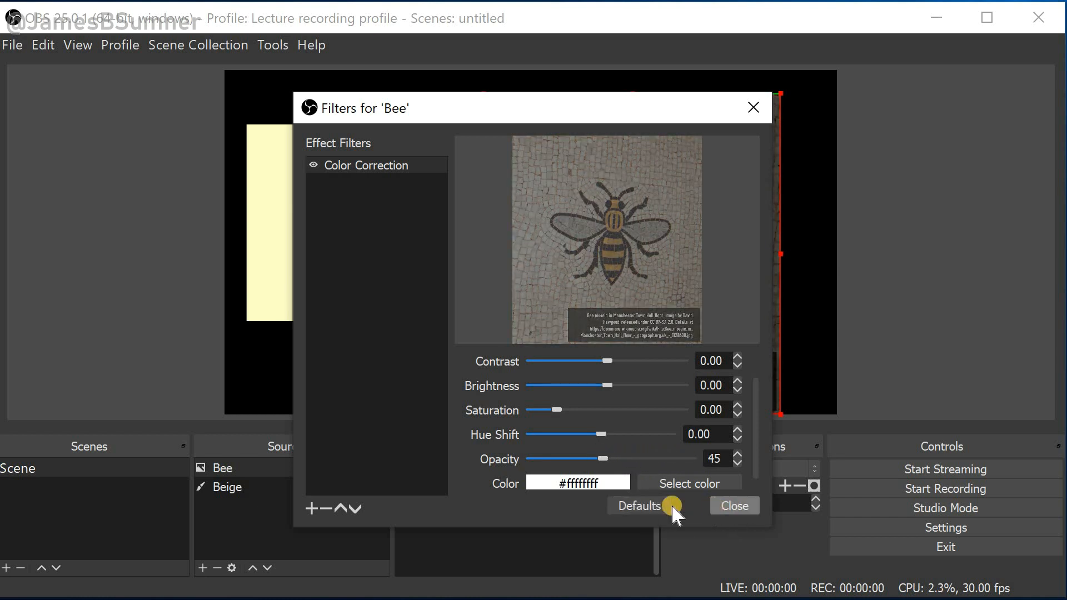
{"action": "left_click", "coordinate": [724, 505]}
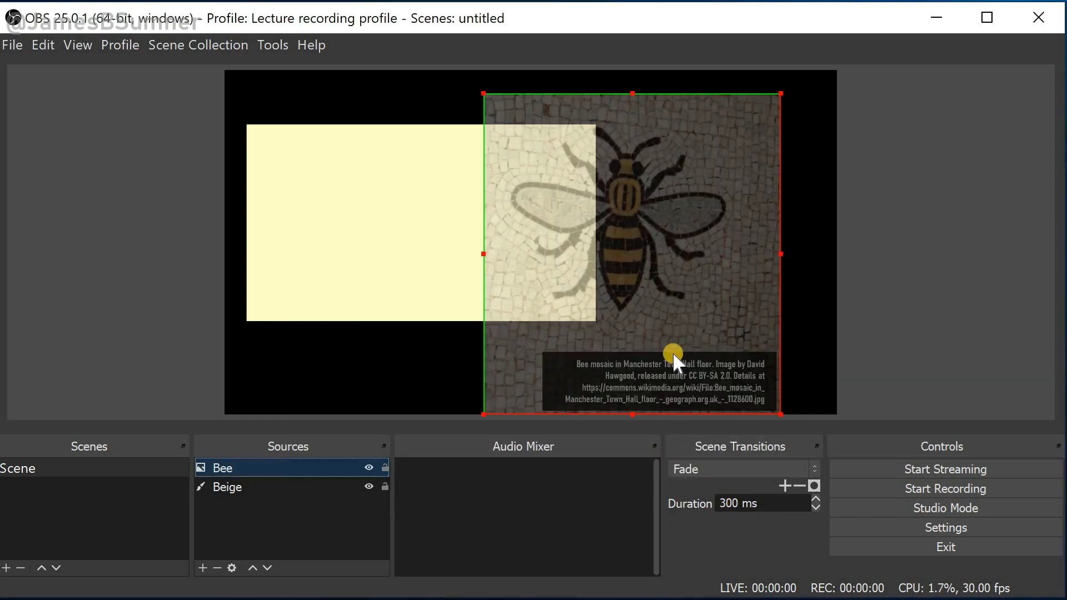
Nudge the bee image slightly leftwards on the canvas
{"action": "left_click_drag", "start_coordinate": [672, 288], "coordinate": [741, 280]}
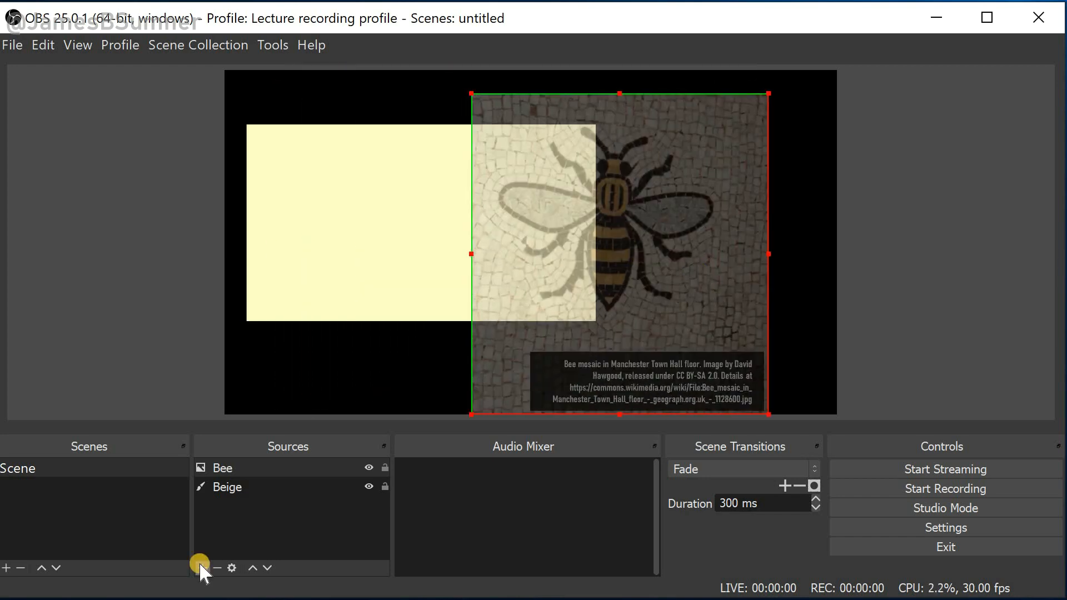
Add a media source named fishtank playing fishtank.mp4 from the Desktop, with Loop enabled
{"action": "left_click", "coordinate": [198, 565]}
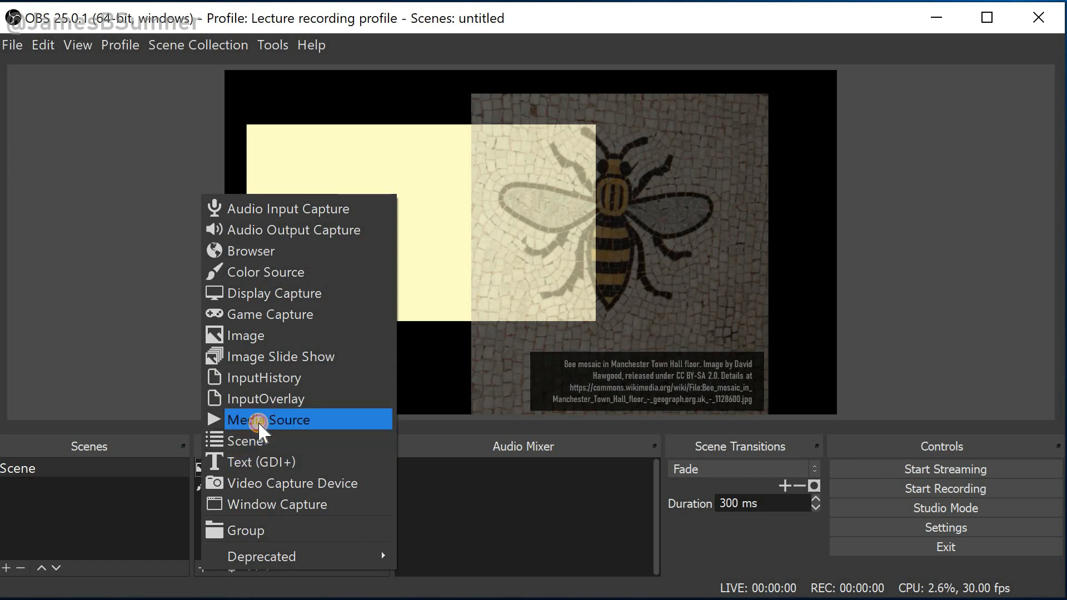
{"action": "left_click", "coordinate": [258, 421]}
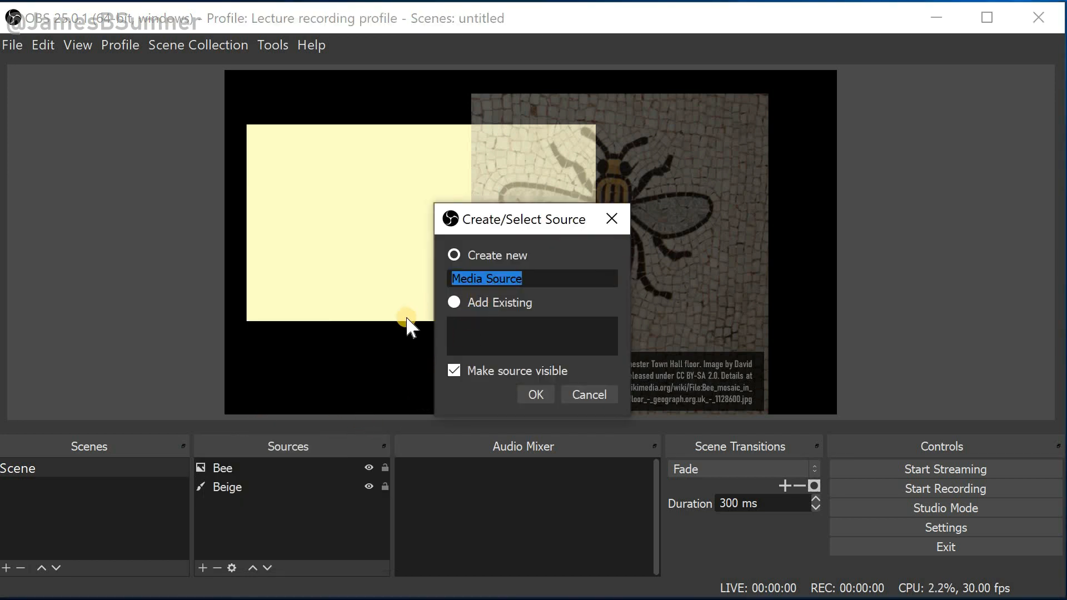
{"action": "type", "text": "fishtank"}
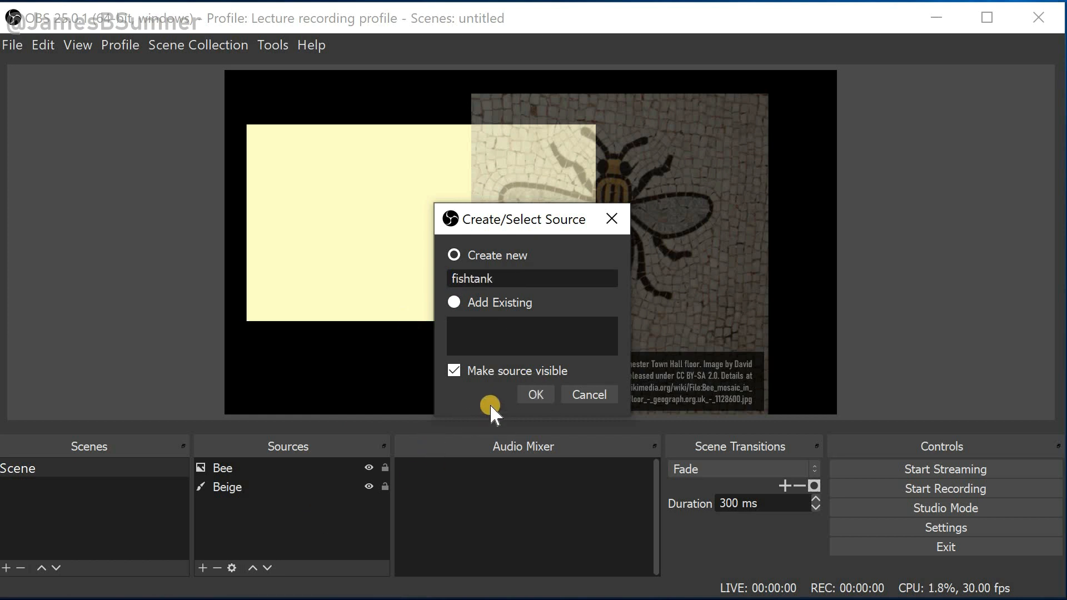
{"action": "left_click", "coordinate": [534, 395]}
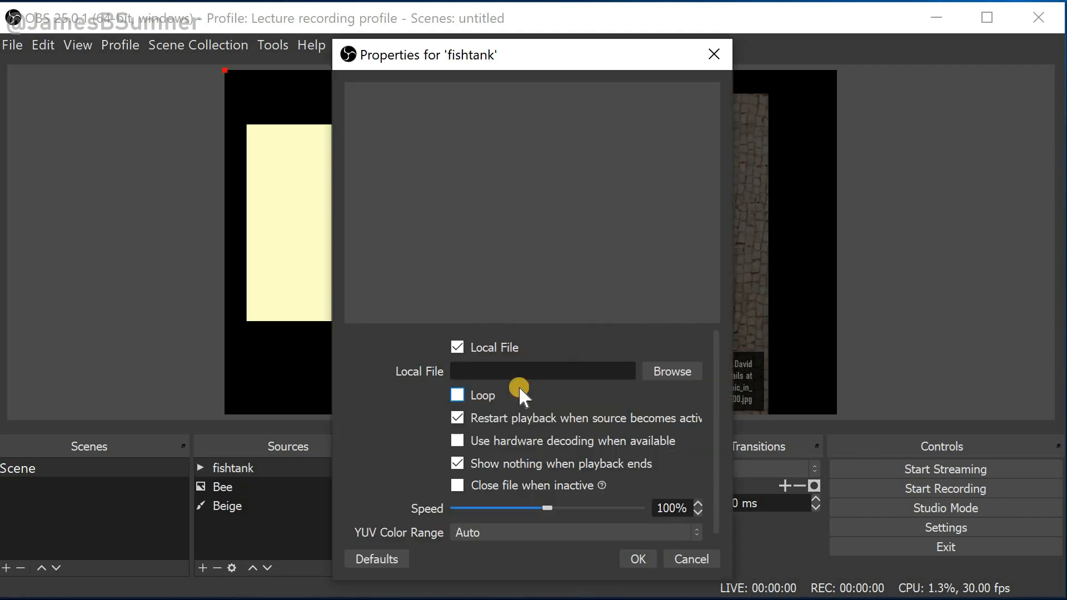
{"action": "left_click", "coordinate": [662, 367]}
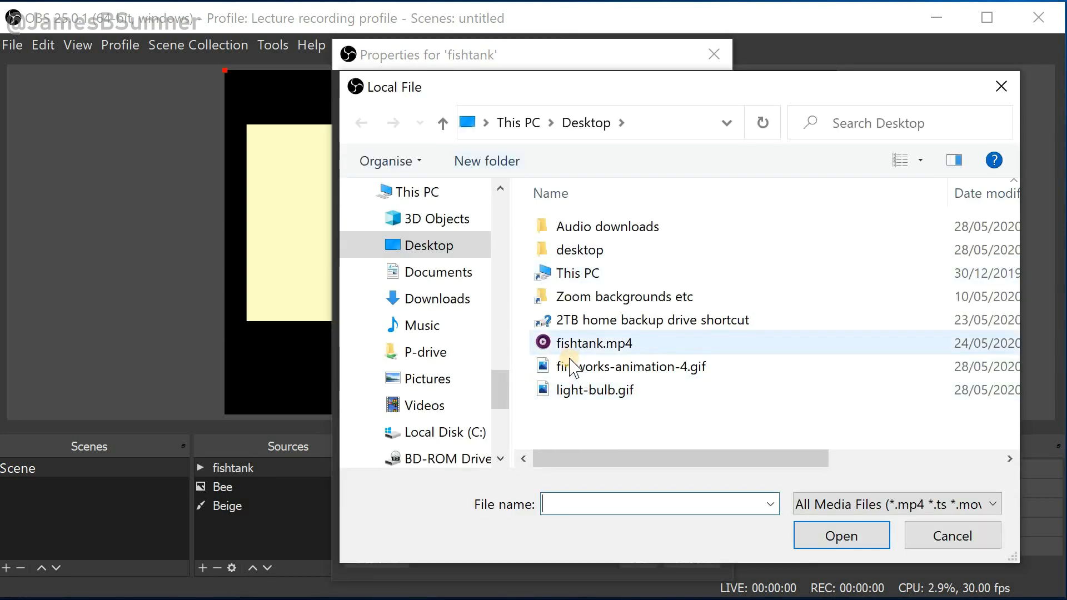
{"action": "double_click", "coordinate": [579, 344]}
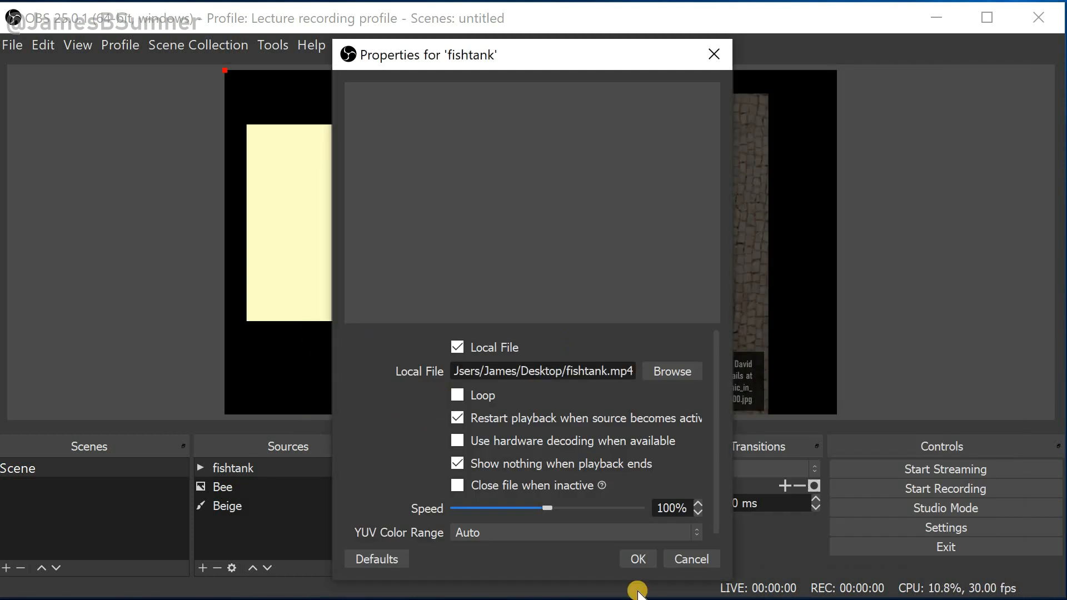
{"action": "left_click", "coordinate": [458, 396]}
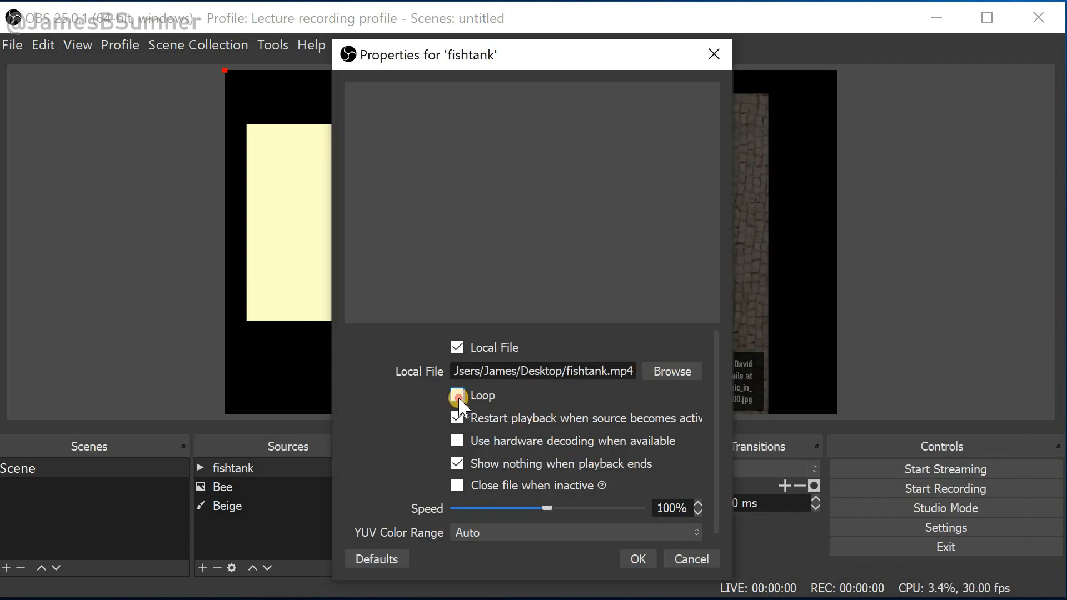
{"action": "left_click", "coordinate": [639, 559]}
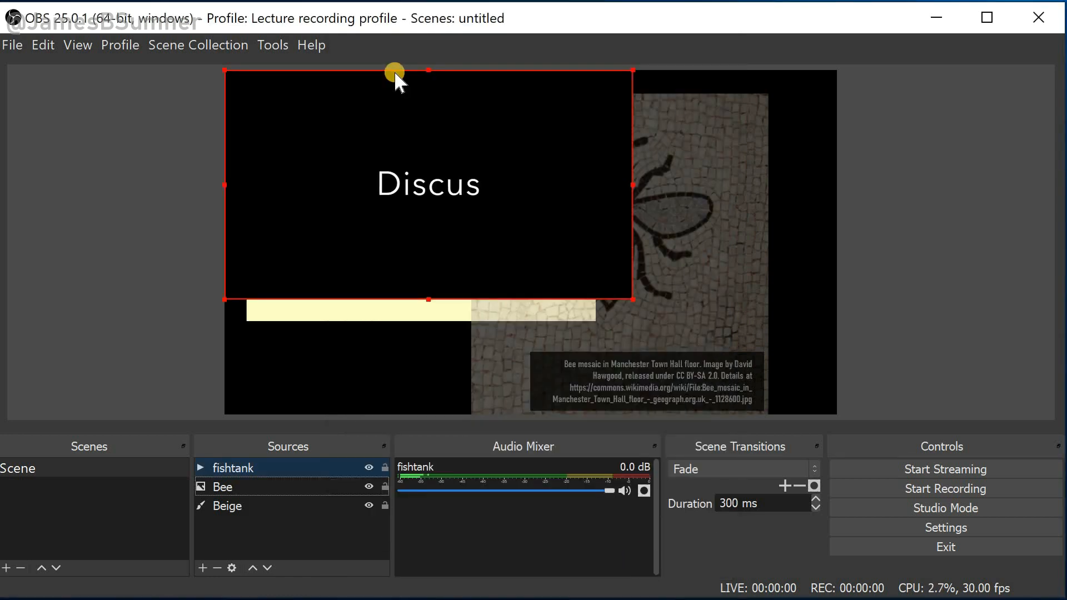
Move and resize the fishtank video over the canvas's right side, overlapping the beige block
{"action": "left_click_drag", "start_coordinate": [395, 71], "coordinate": [584, 159]}
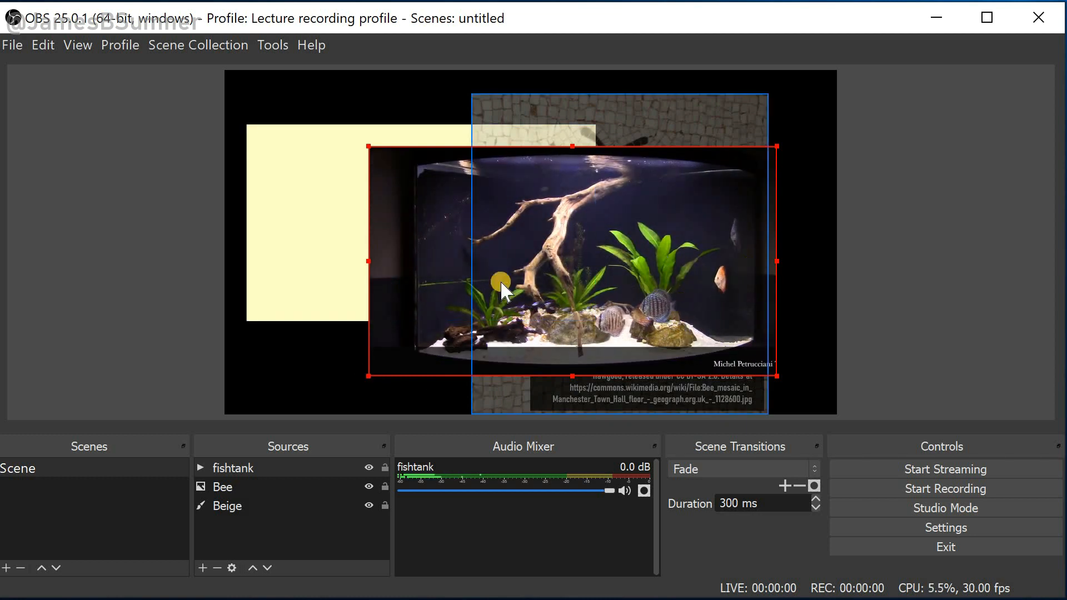
{"action": "left_click_drag", "start_coordinate": [393, 374], "coordinate": [440, 373]}
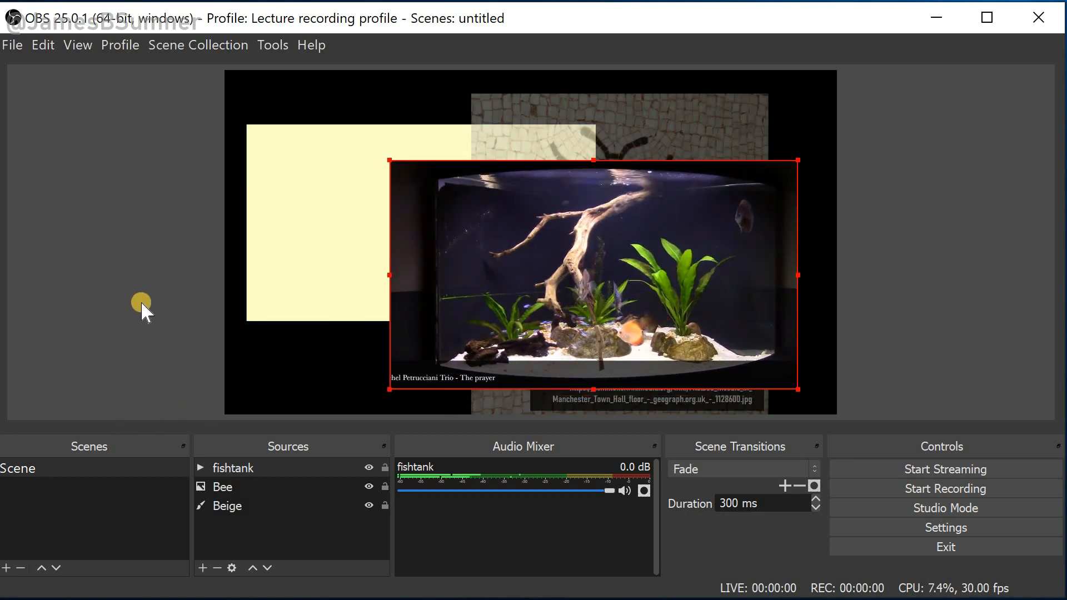
Hide and show the fishtank source again, then nudge the video slightly up and left
{"action": "left_click", "coordinate": [369, 468]}
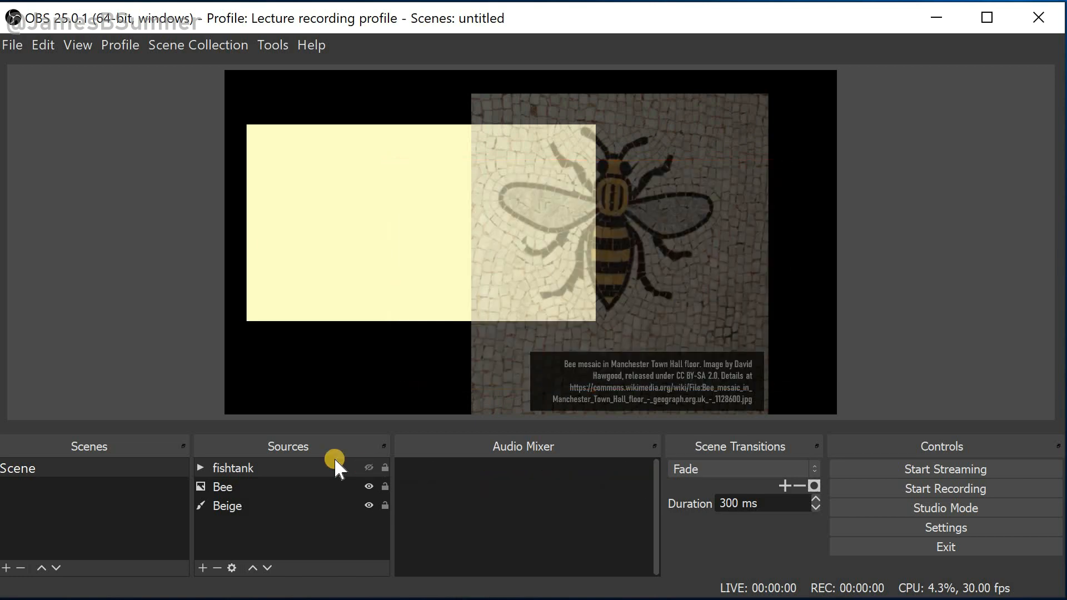
{"action": "left_click", "coordinate": [438, 352]}
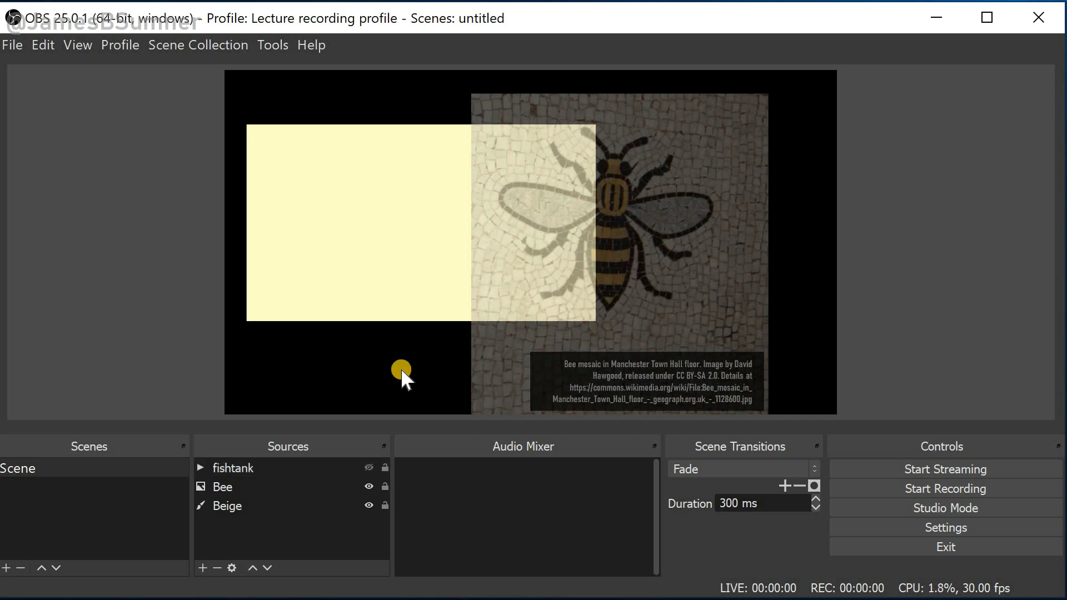
{"action": "left_click", "coordinate": [368, 468]}
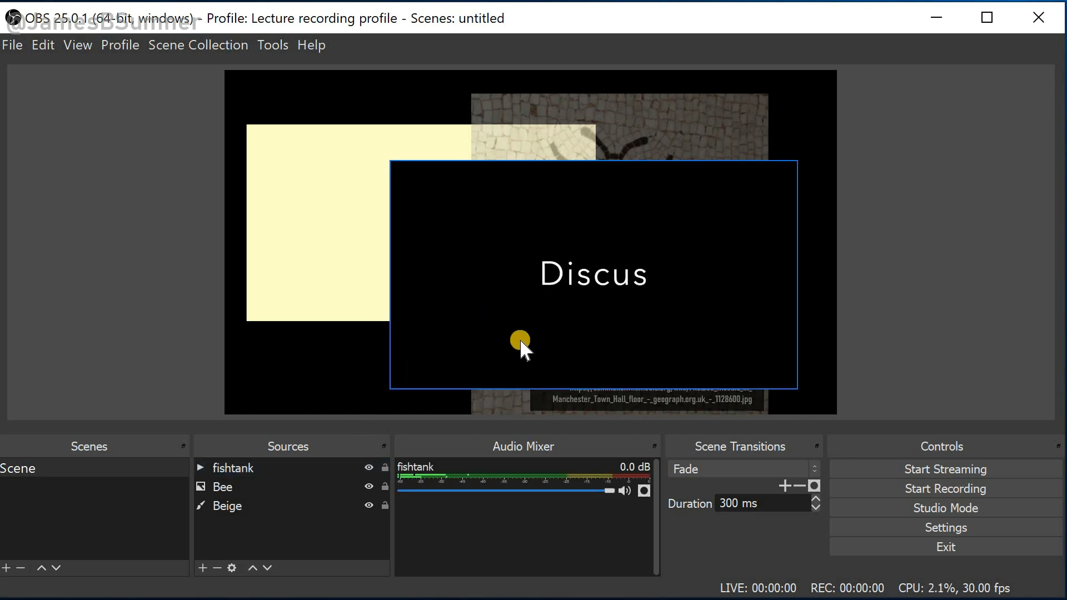
{"action": "mouse_move", "coordinate": [520, 341]}
{"action": "left_mouse_down"}
{"action": "mouse_move", "coordinate": [421, 283]}
{"action": "mouse_move", "coordinate": [535, 305]}
{"action": "mouse_move", "coordinate": [511, 334]}
{"action": "left_mouse_up"}
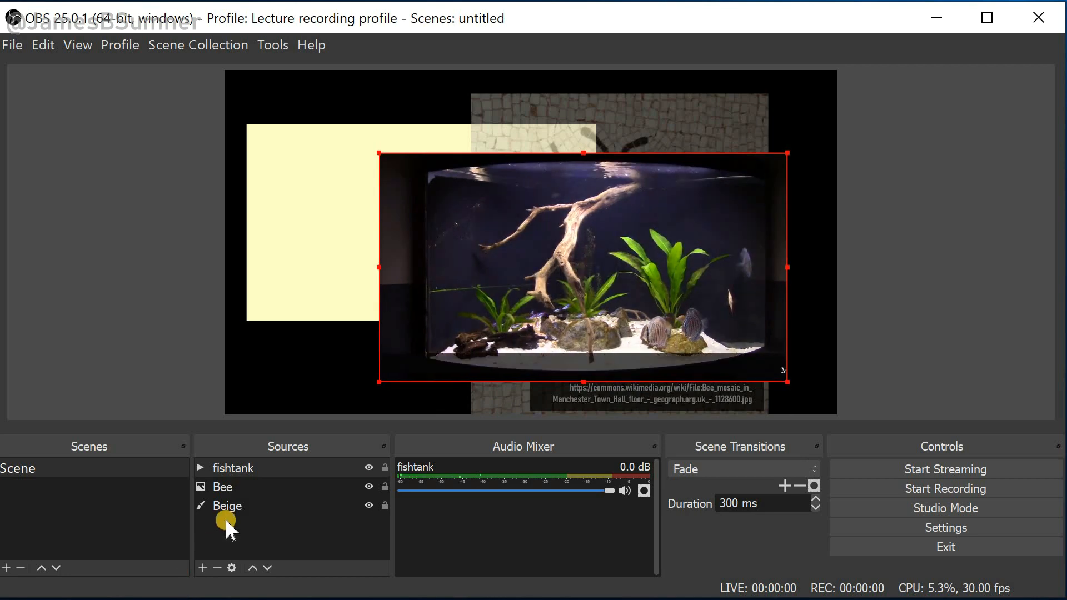
Reorder the sources so fishtank sits below Bee, then select the Bee source
{"action": "left_click", "coordinate": [266, 468]}
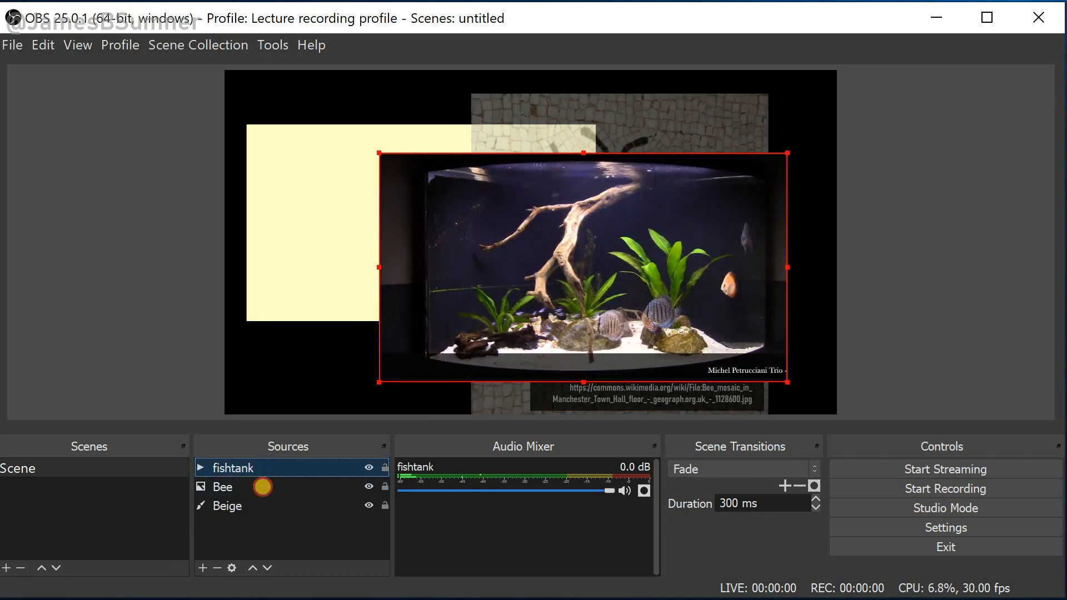
{"action": "left_click_drag", "start_coordinate": [262, 487], "coordinate": [263, 489]}
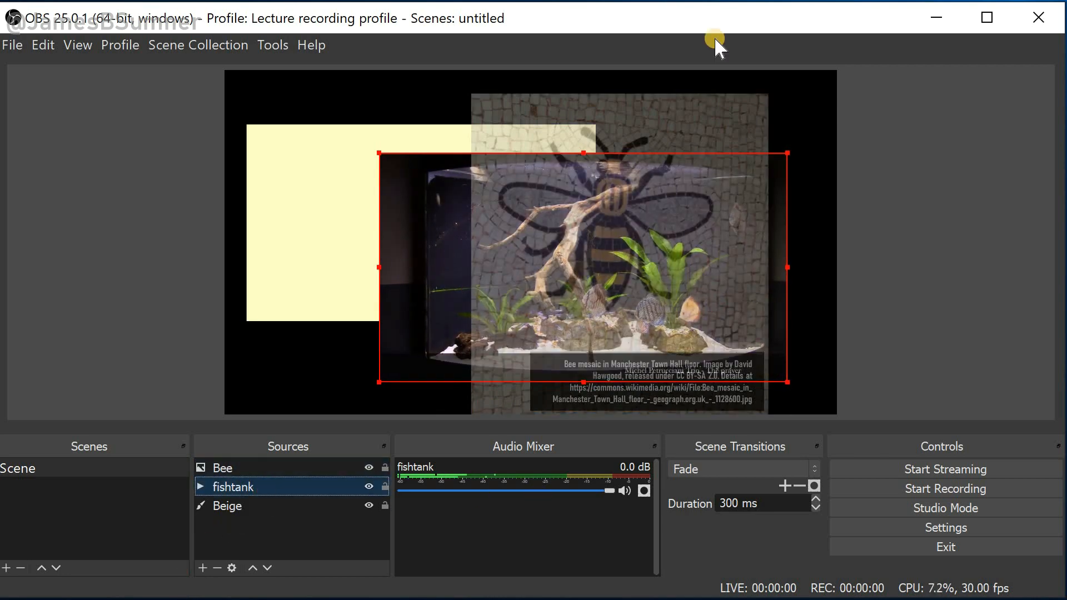
{"action": "left_click", "coordinate": [308, 467]}
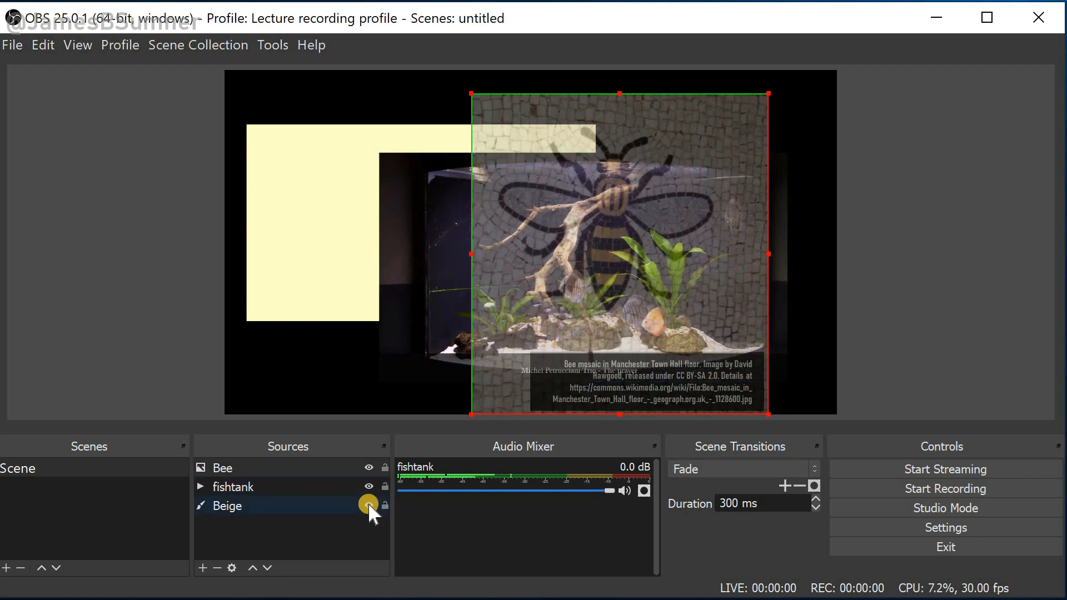
Toggle the Bee and Beige sources' visibility off and back on
{"action": "left_click", "coordinate": [360, 462]}
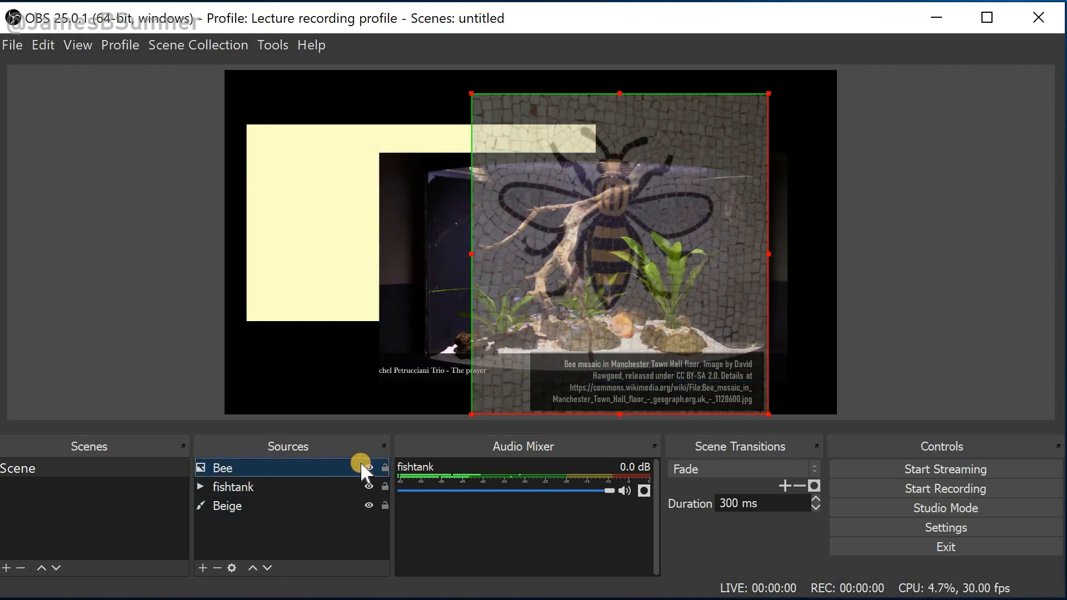
{"action": "left_click", "coordinate": [365, 465]}
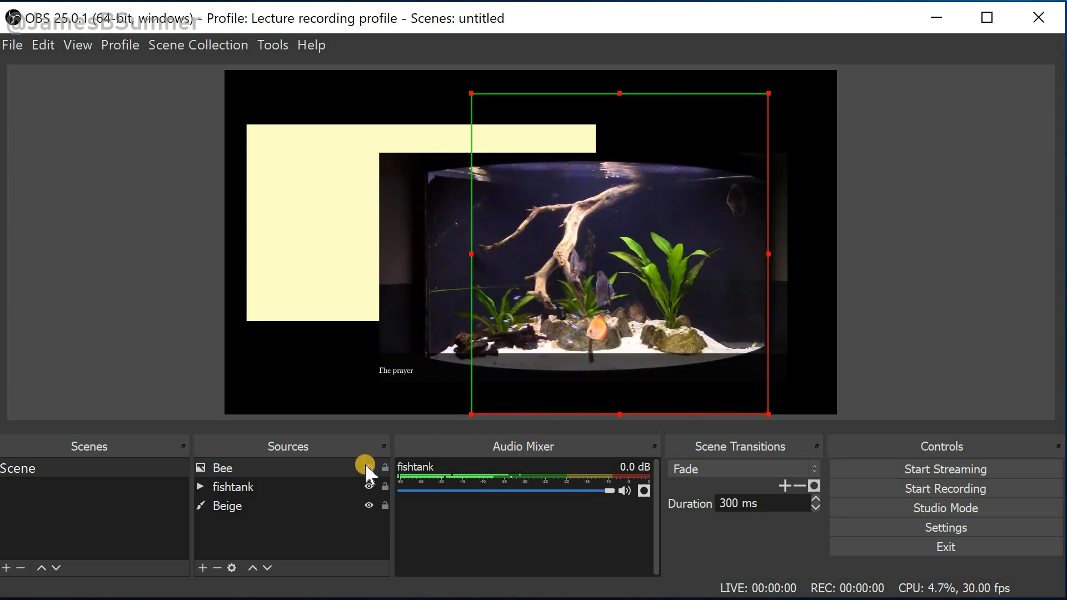
{"action": "left_click", "coordinate": [367, 466]}
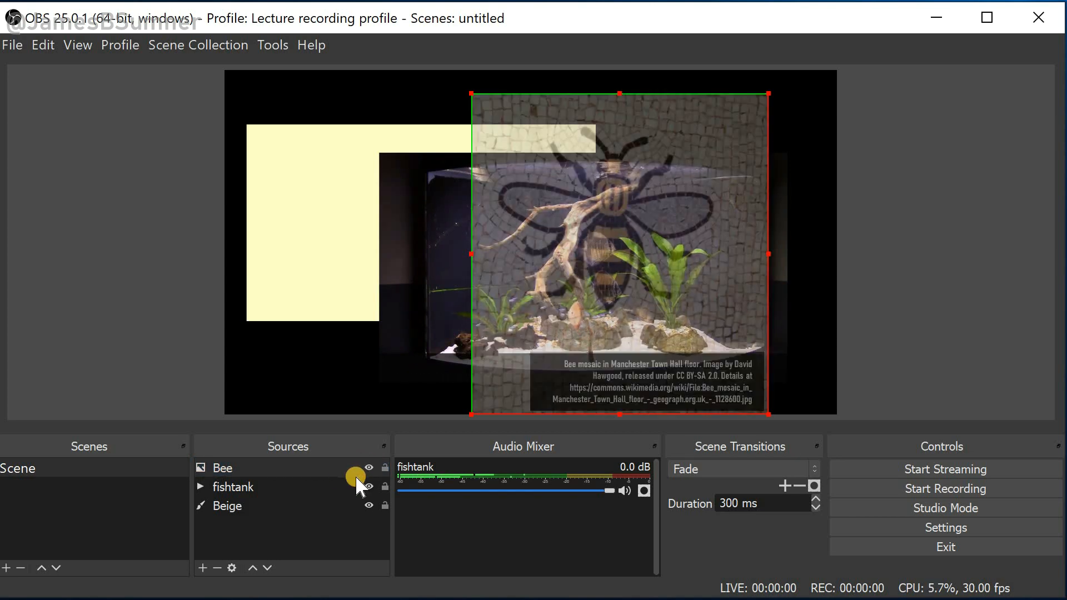
{"action": "left_click", "coordinate": [353, 488]}
{"action": "left_click", "coordinate": [358, 503]}
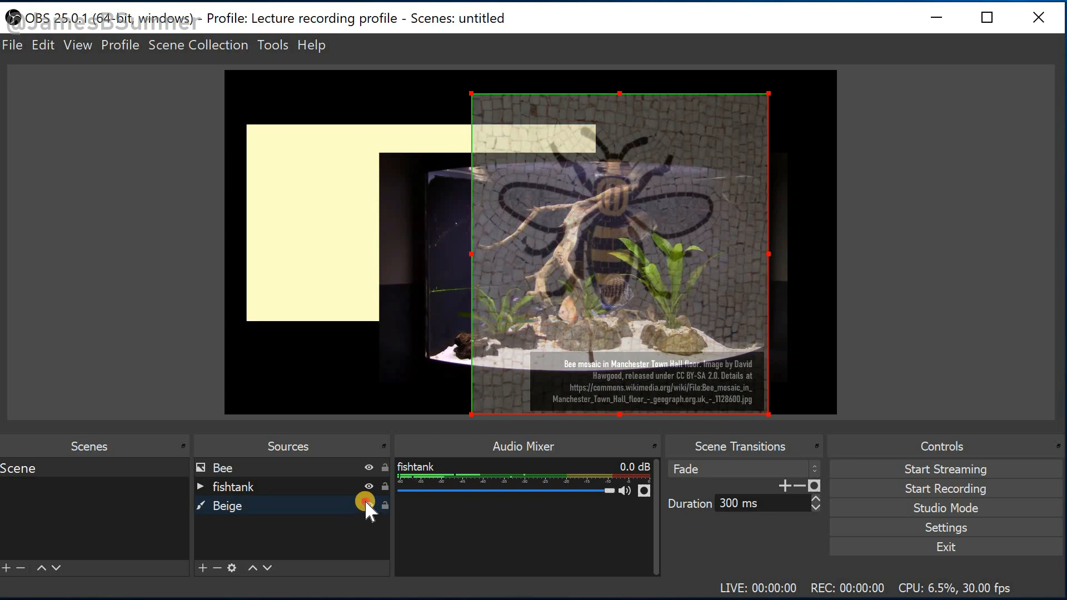
{"action": "left_click", "coordinate": [367, 503]}
{"action": "left_click", "coordinate": [369, 505]}
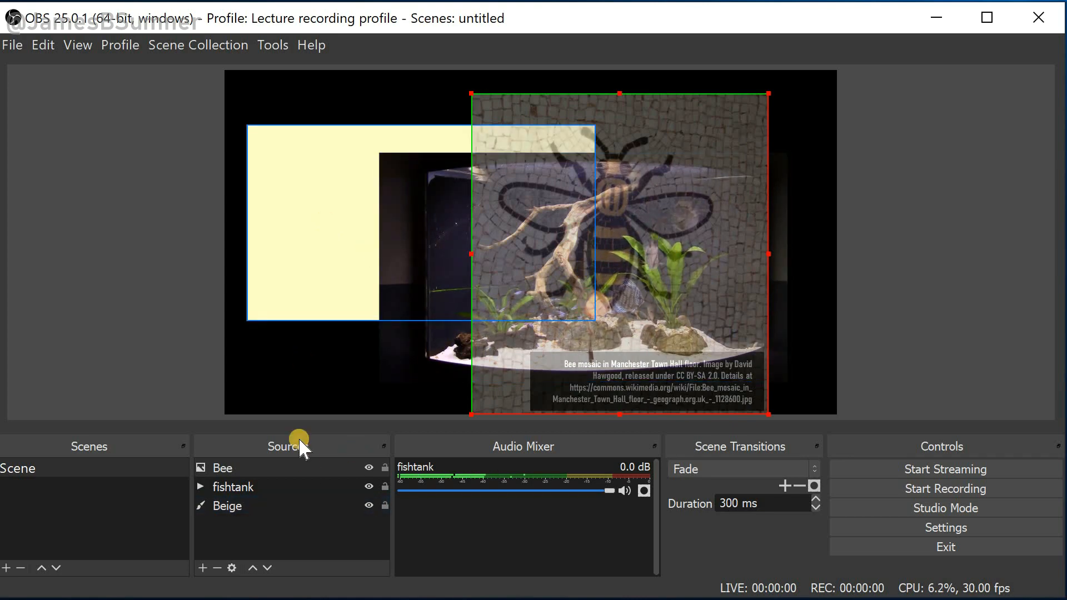
Lock the Bee and fishtank sources and try dragging them in the preview
{"action": "left_click", "coordinate": [386, 468]}
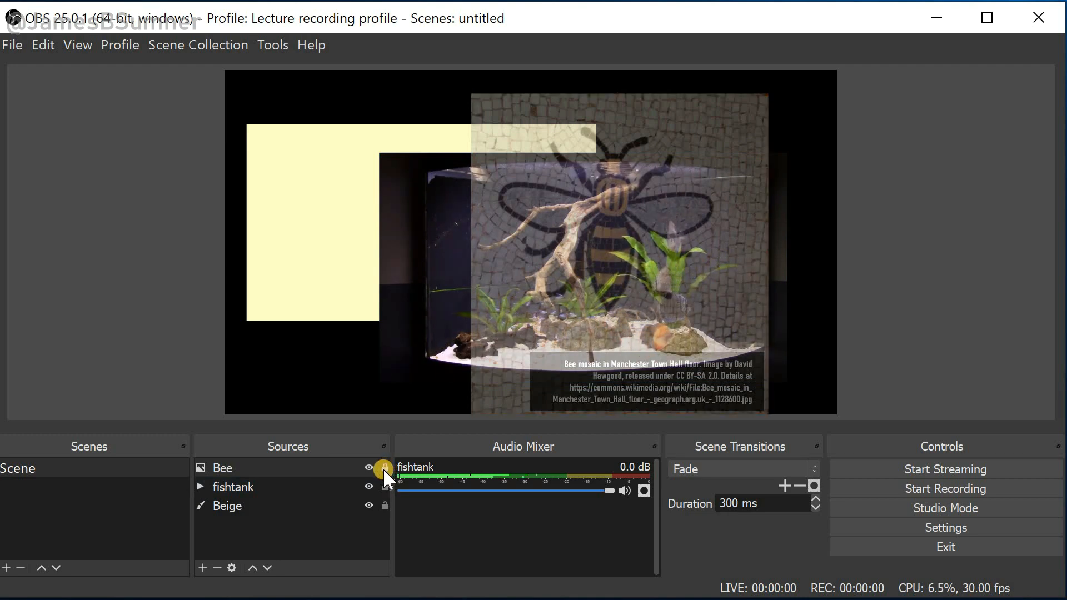
{"action": "left_click", "coordinate": [386, 485]}
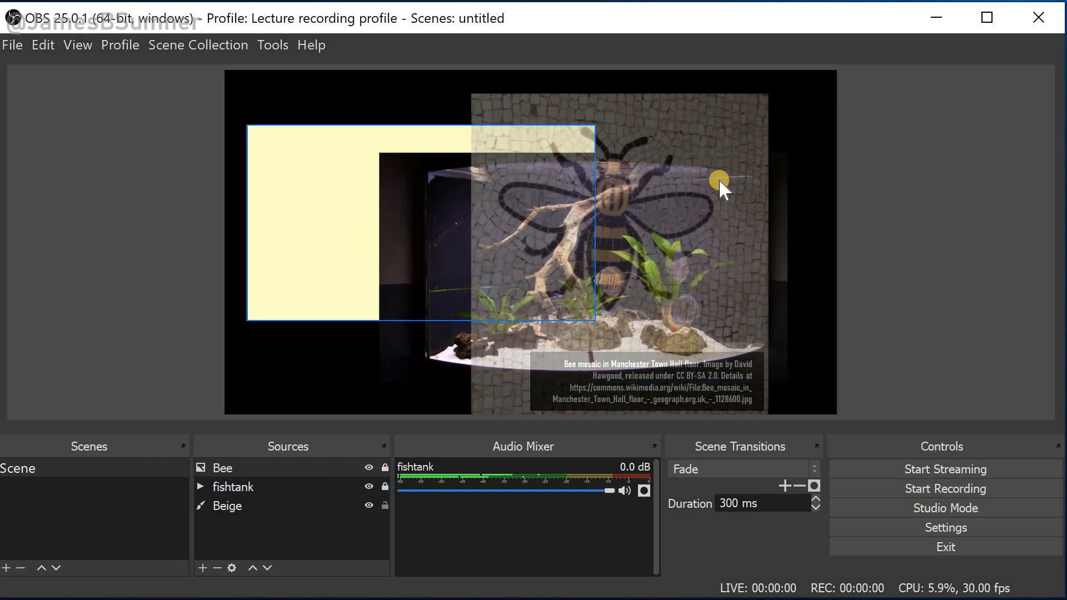
{"action": "left_click", "coordinate": [679, 117]}
{"action": "left_click_drag", "start_coordinate": [735, 139], "coordinate": [693, 130]}
{"action": "left_click", "coordinate": [680, 232]}
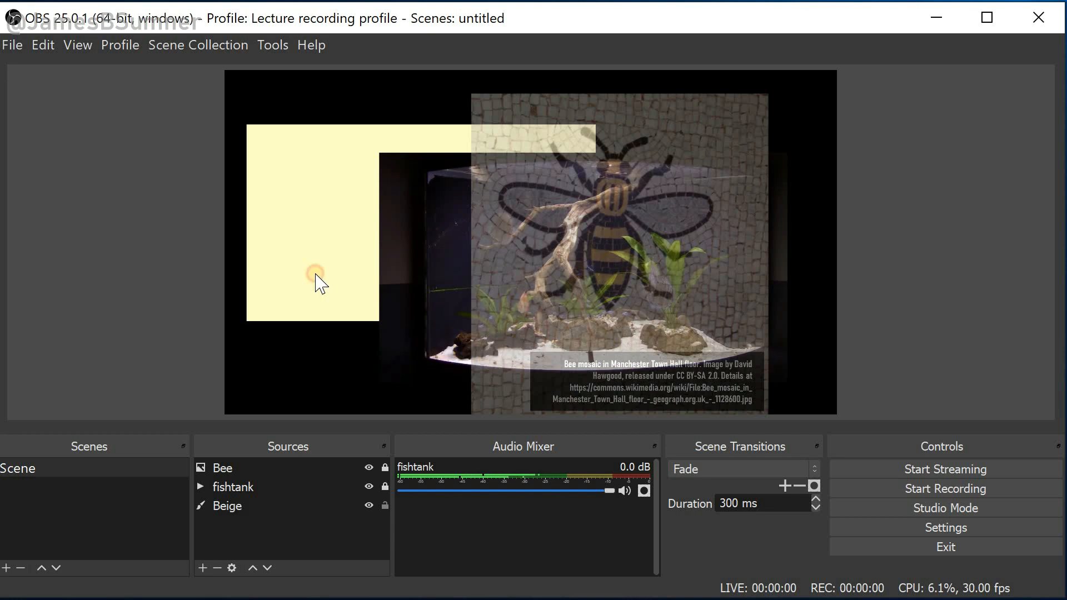
Move the beige block slightly up and lock the Beige source
{"action": "left_click_drag", "start_coordinate": [339, 162], "coordinate": [310, 217]}
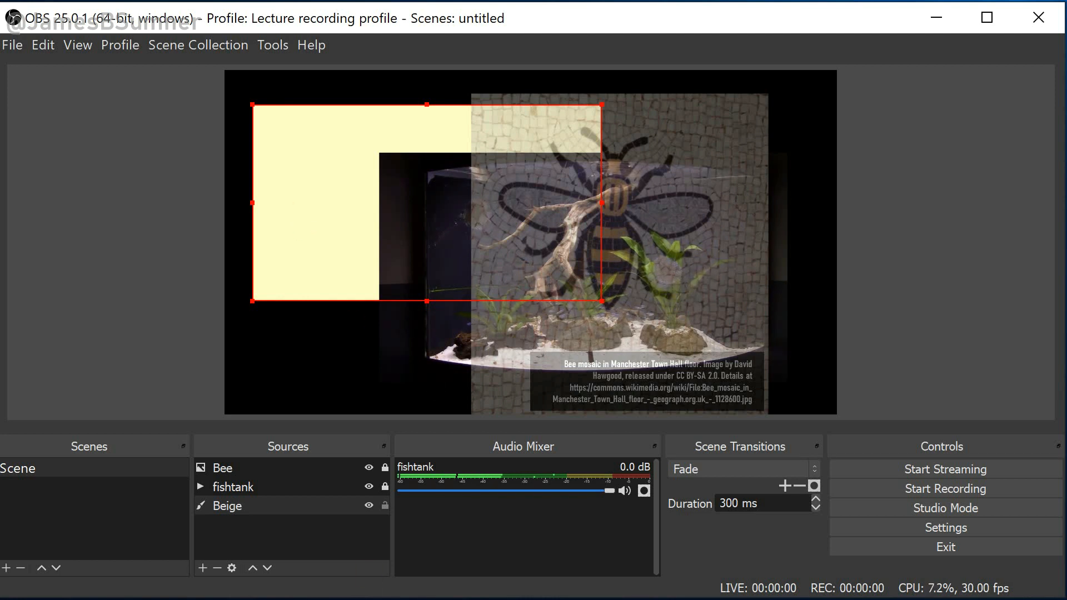
{"action": "left_click", "coordinate": [385, 506]}
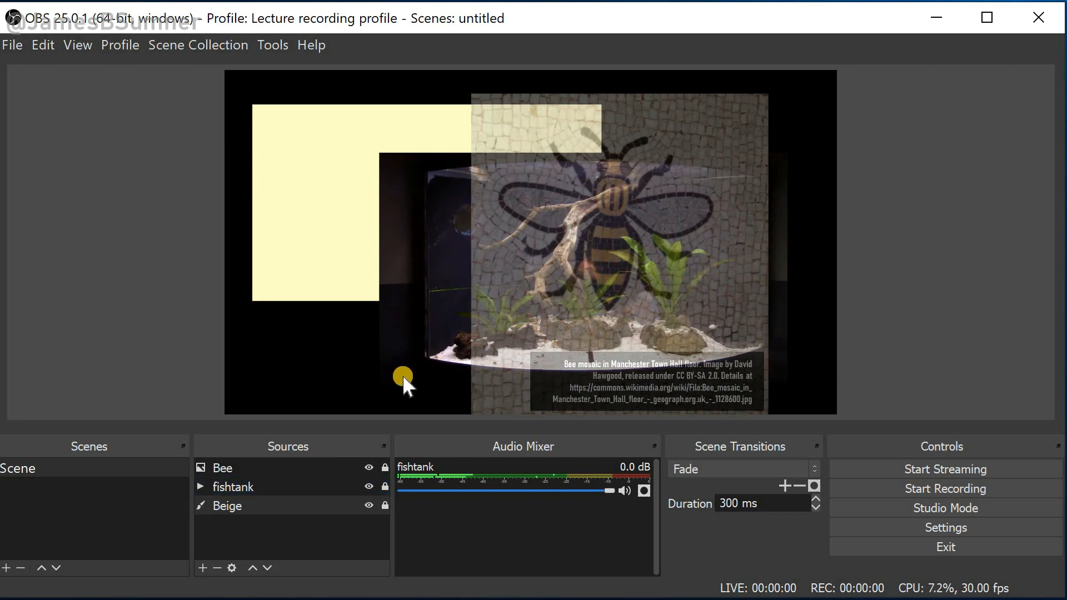
Remove the fishtank source from the scene
{"action": "left_click", "coordinate": [267, 487]}
{"action": "right_click", "coordinate": [267, 484]}
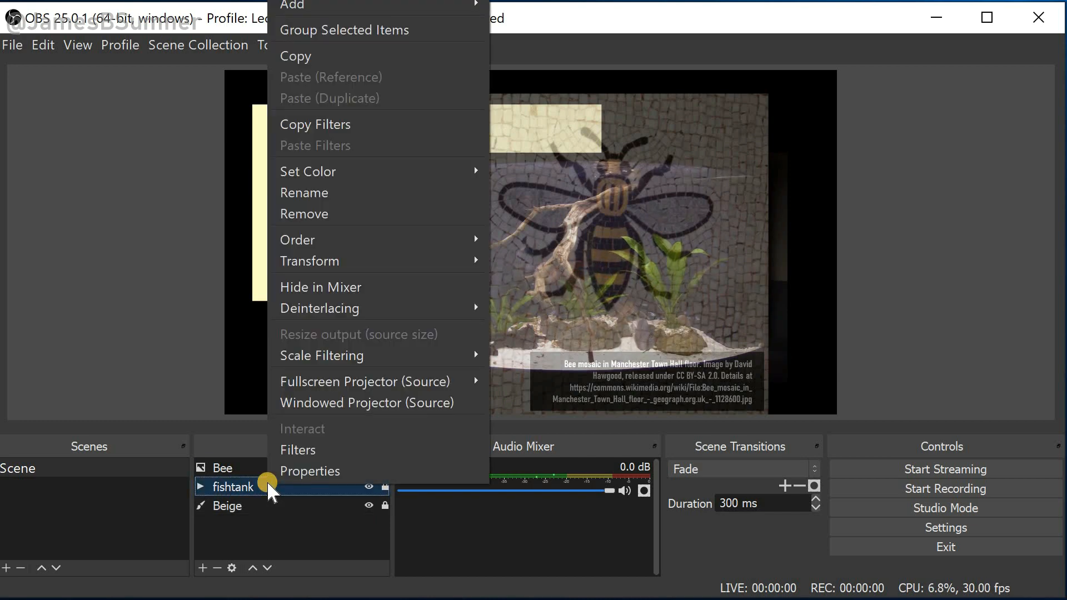
{"action": "left_click", "coordinate": [332, 215]}
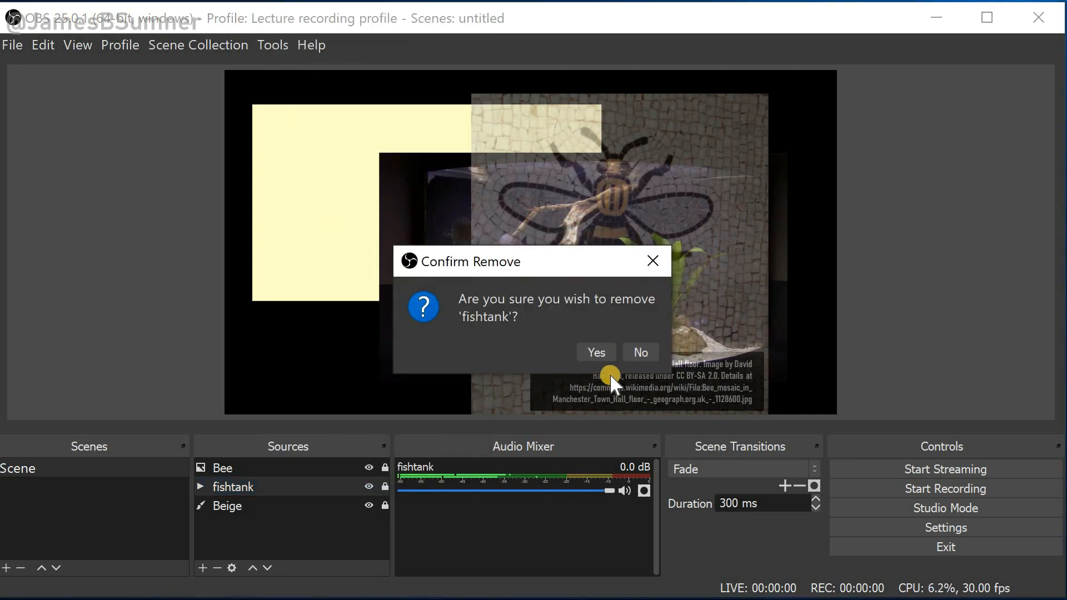
{"action": "left_click", "coordinate": [598, 355]}
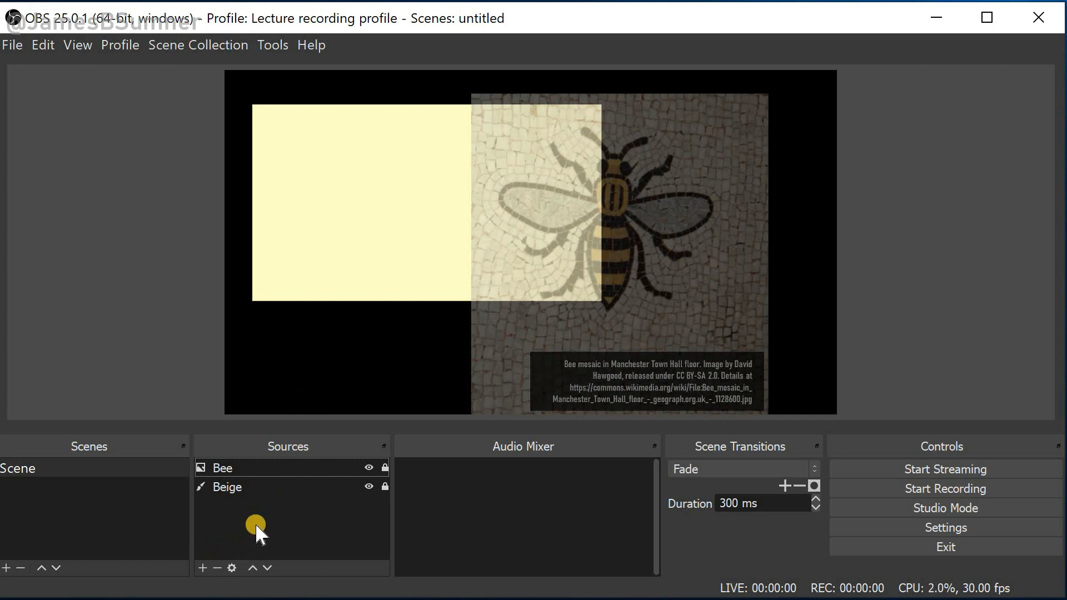
Add a new Video Capture Device source keeping its default name
{"action": "left_click", "coordinate": [199, 568]}
{"action": "left_click", "coordinate": [198, 569]}
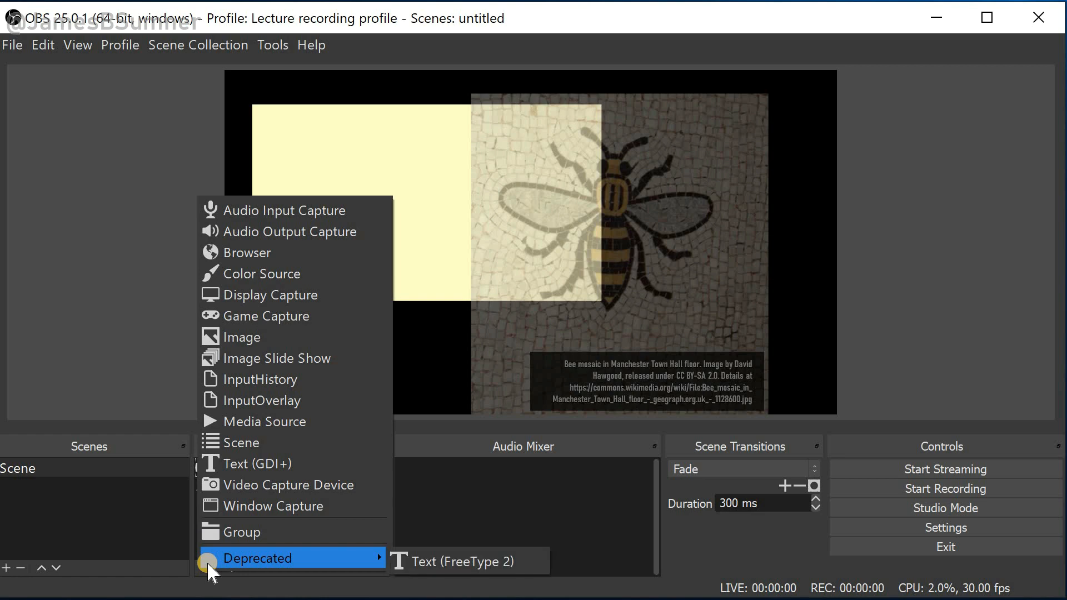
{"action": "left_click", "coordinate": [229, 486]}
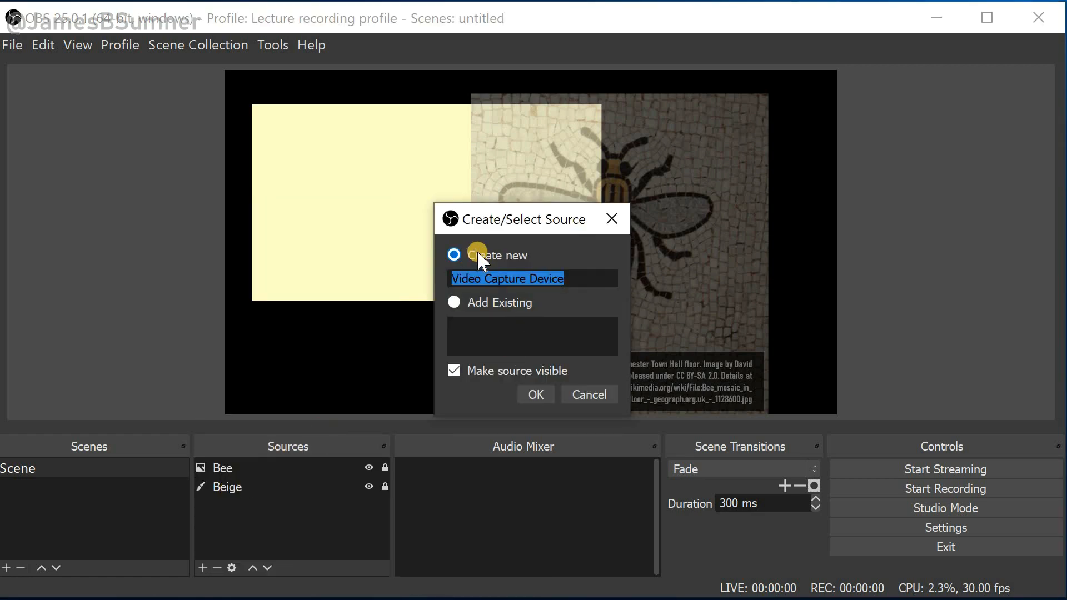
{"action": "left_click", "coordinate": [533, 392]}
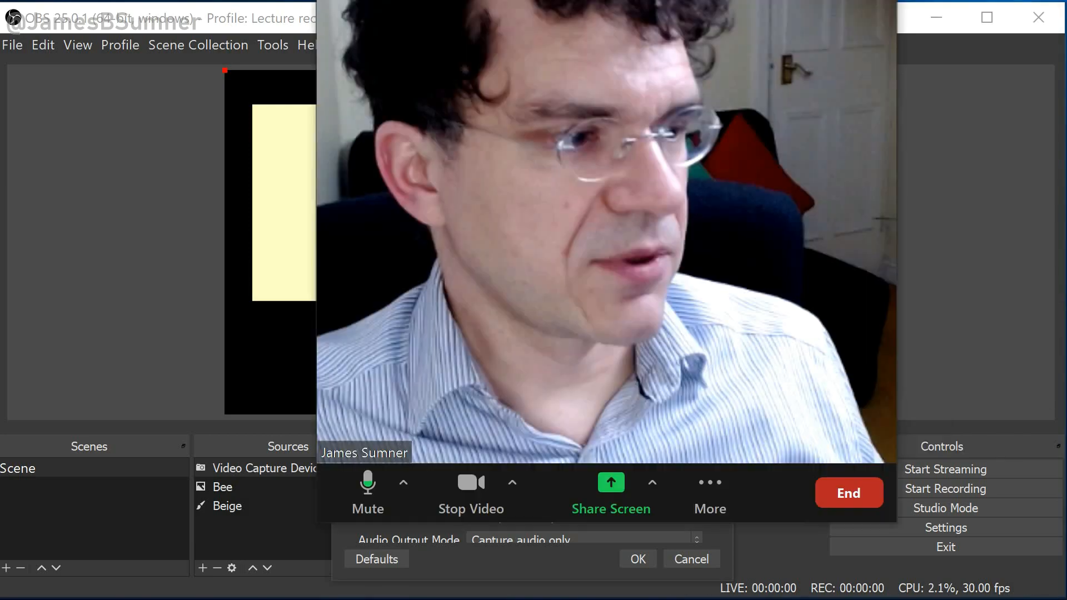
Switch to the Zoom meeting and end it for all to free the webcam, then close the capture properties
{"action": "left_click_drag", "start_coordinate": [677, 1], "coordinate": [897, 0]}
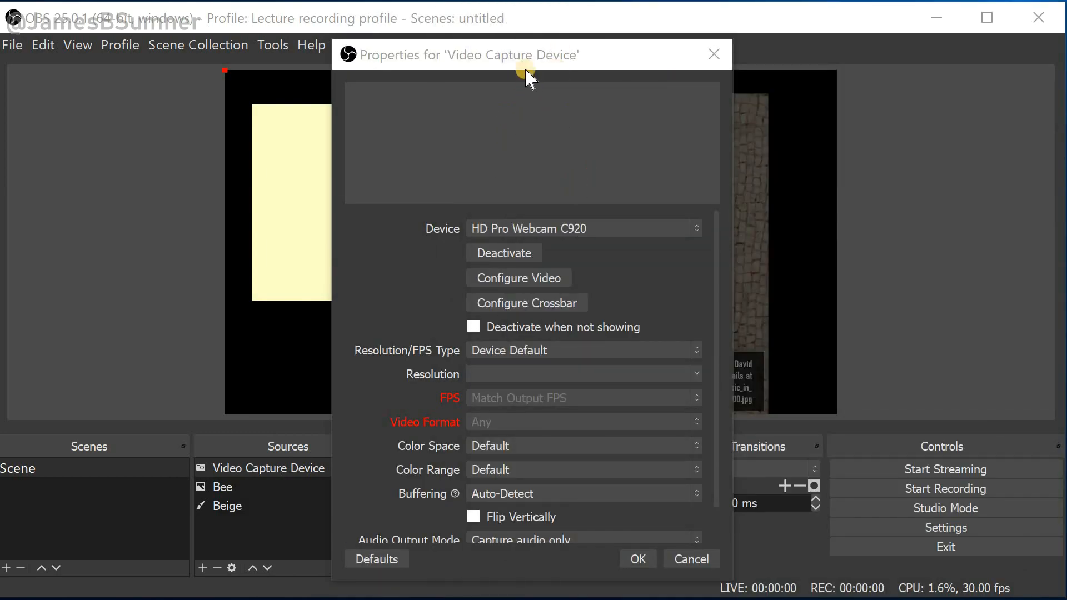
{"action": "left_click", "coordinate": [482, 109]}
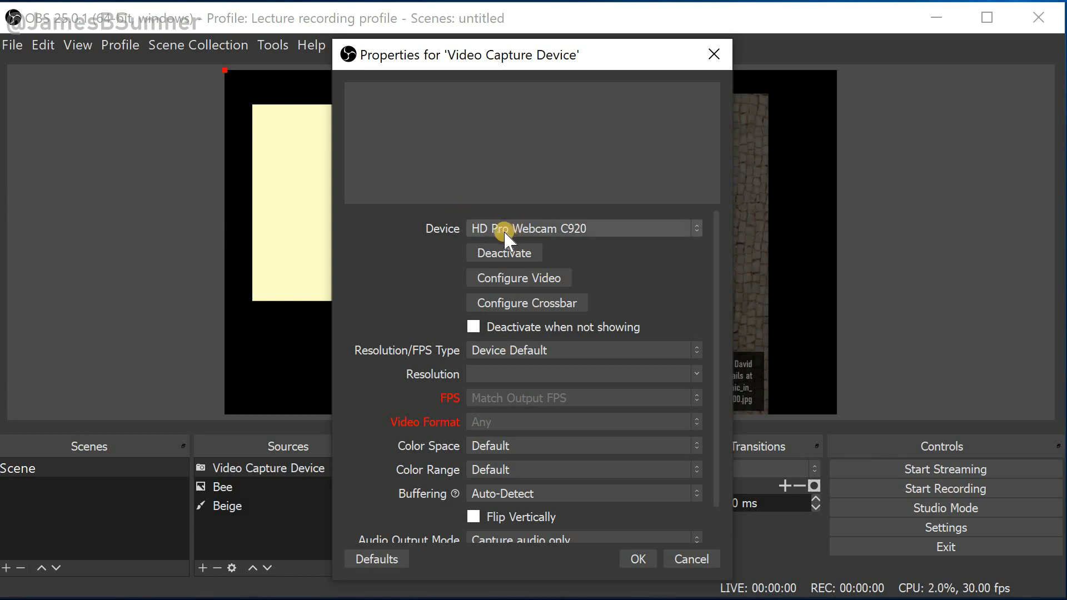
{"action": "left_click", "coordinate": [124, 599]}
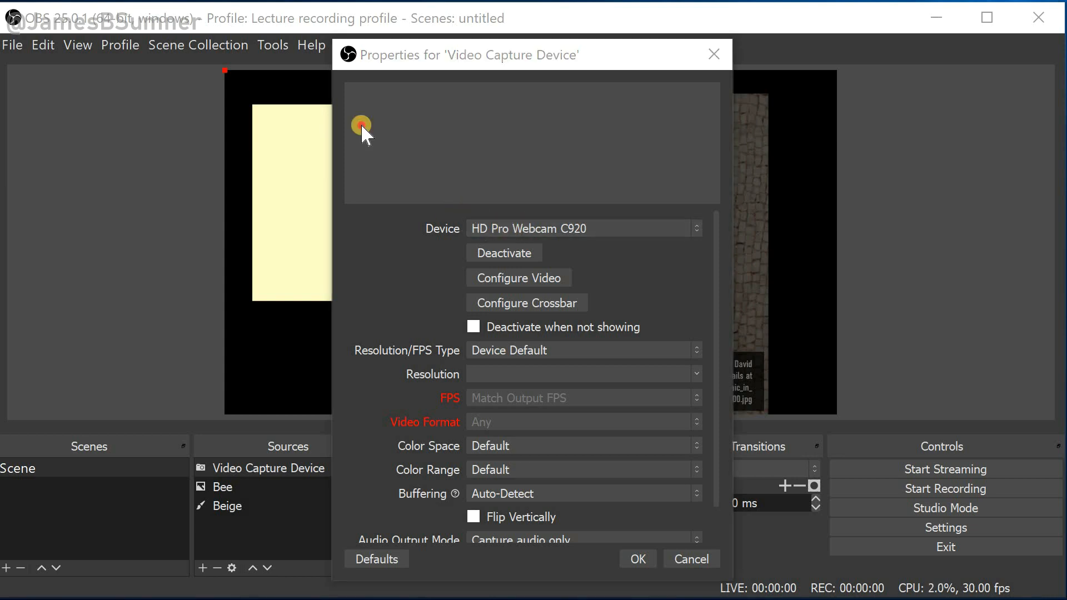
{"action": "left_click_drag", "start_coordinate": [359, 127], "coordinate": [436, 3]}
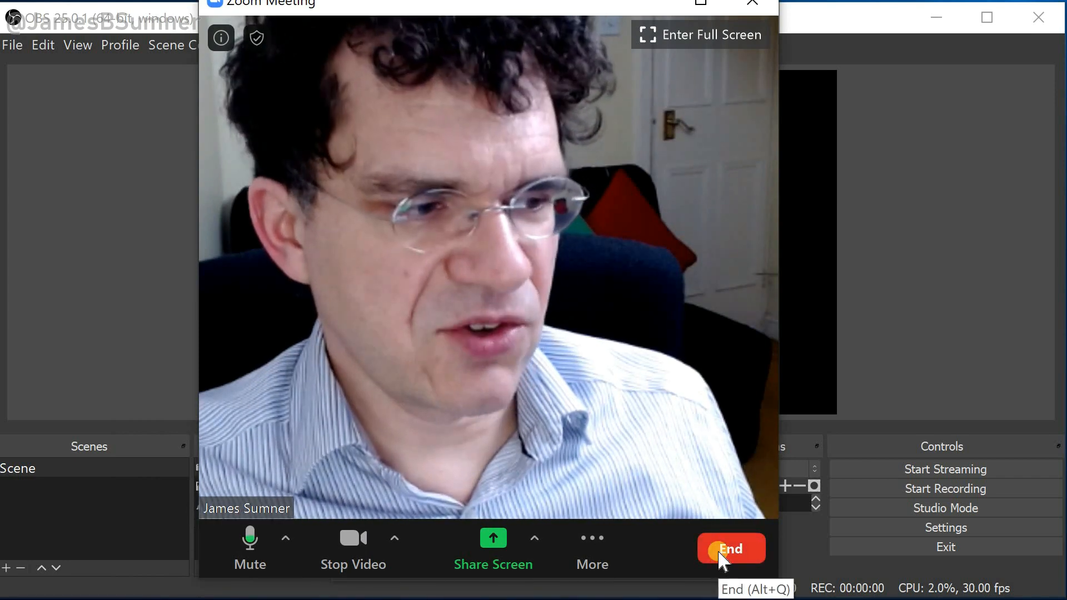
{"action": "left_click", "coordinate": [718, 549]}
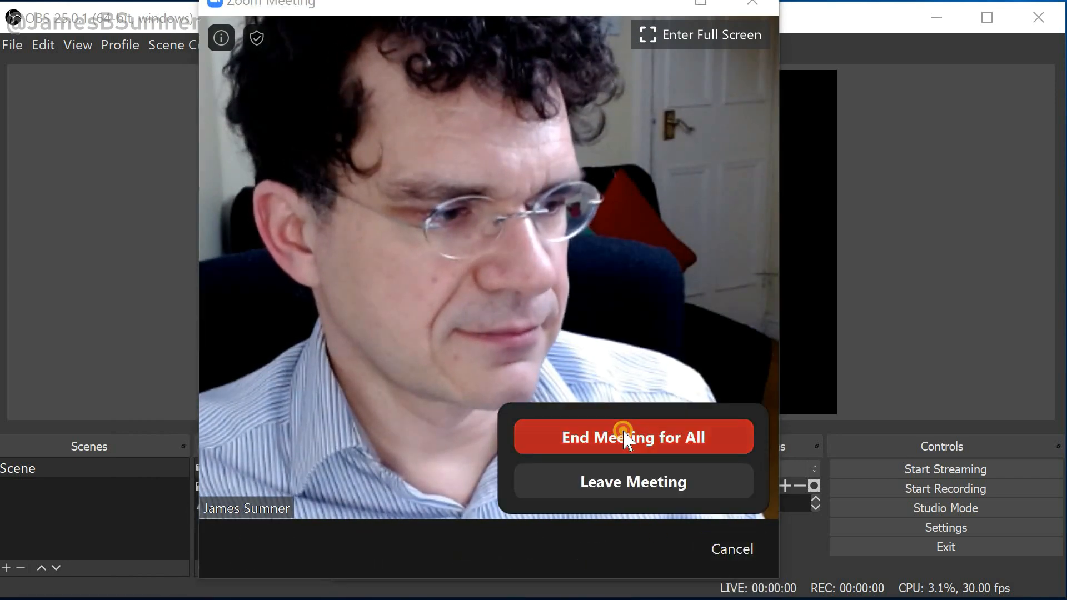
{"action": "left_click", "coordinate": [623, 434]}
{"action": "left_click", "coordinate": [542, 54]}
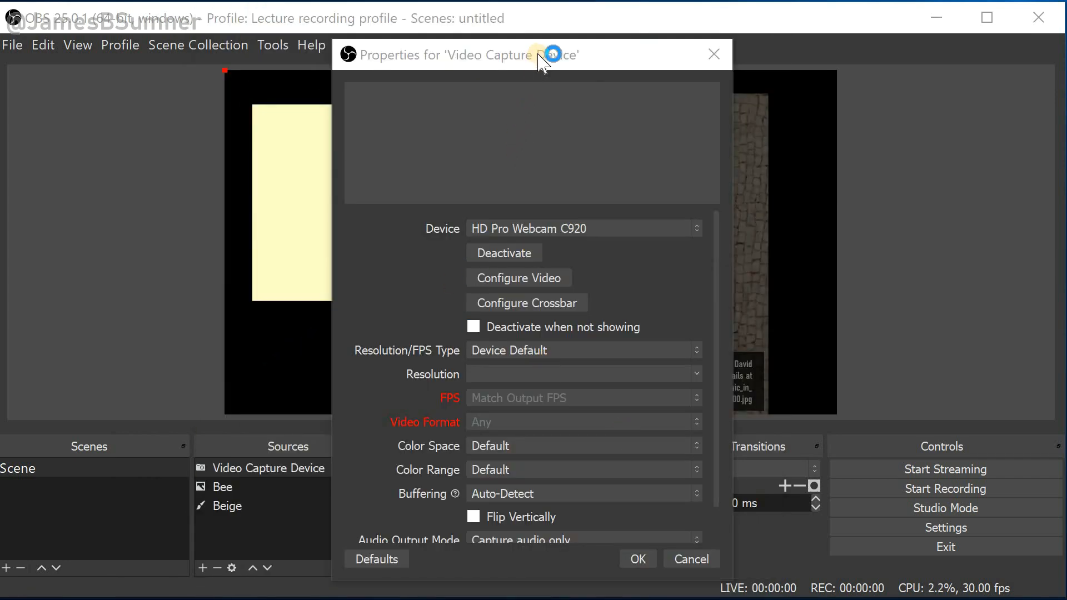
{"action": "left_click", "coordinate": [693, 560]}
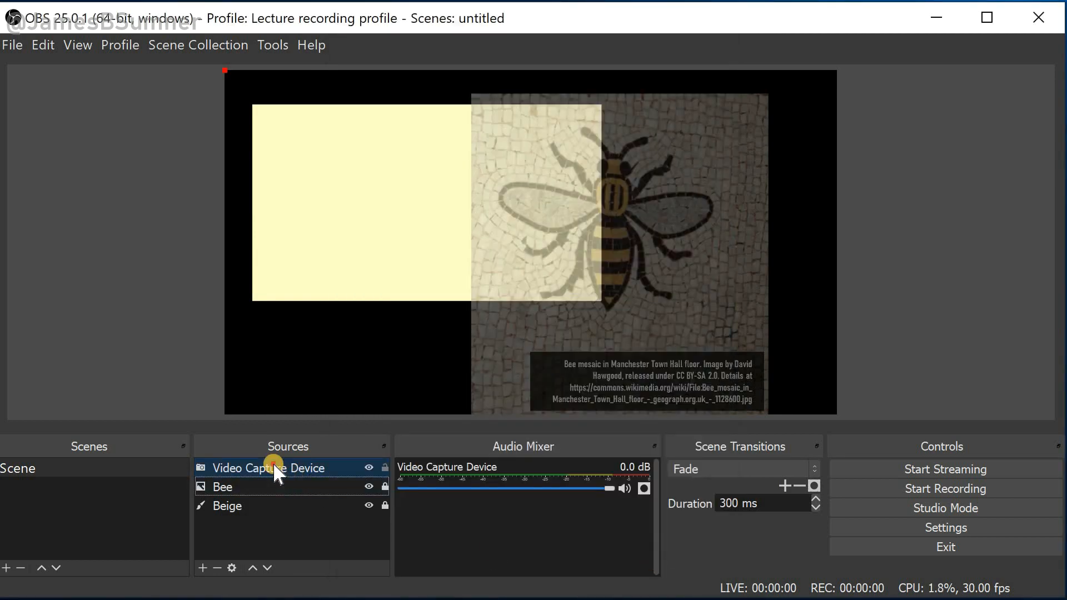
Reopen the Video Capture Device properties and set Resolution/FPS Type to Custom with resolution 1920x1080
{"action": "left_click", "coordinate": [274, 466]}
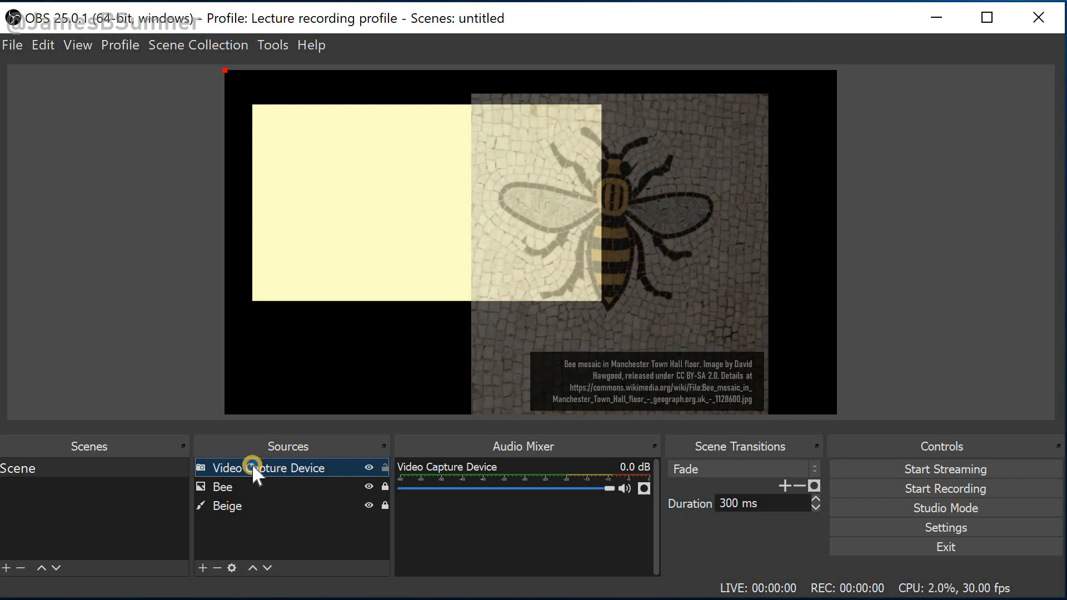
{"action": "right_click", "coordinate": [251, 466]}
{"action": "left_click", "coordinate": [273, 450]}
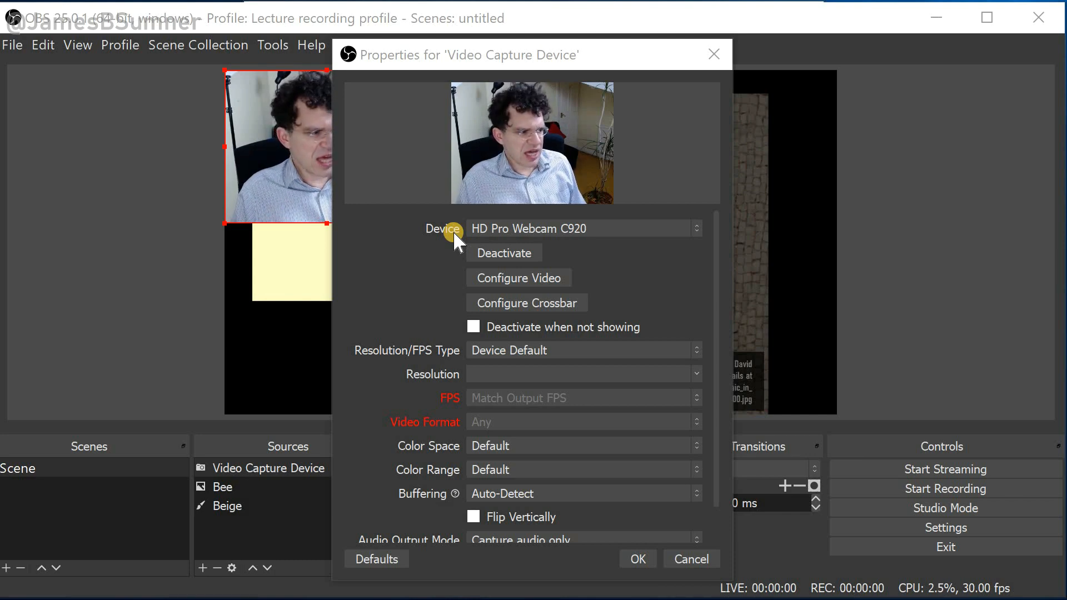
{"action": "left_click", "coordinate": [513, 351]}
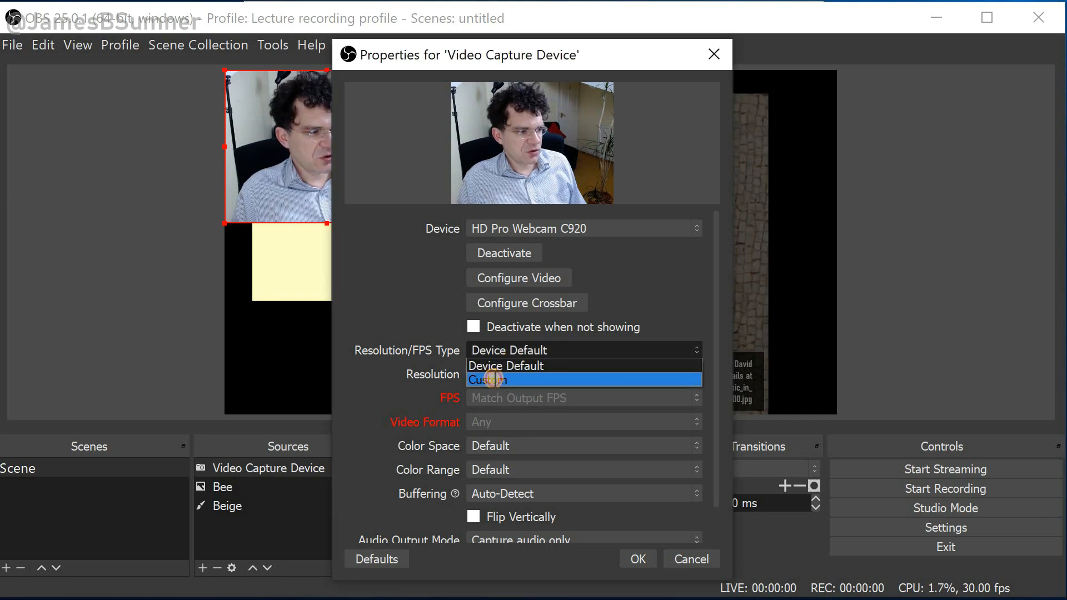
{"action": "left_click", "coordinate": [490, 380]}
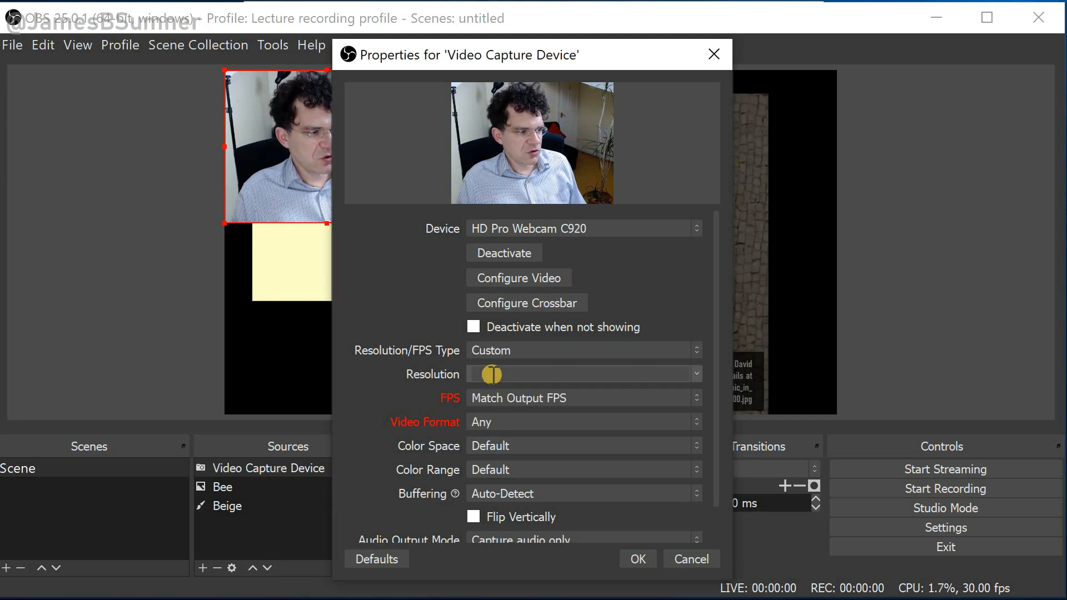
{"action": "left_click", "coordinate": [699, 378]}
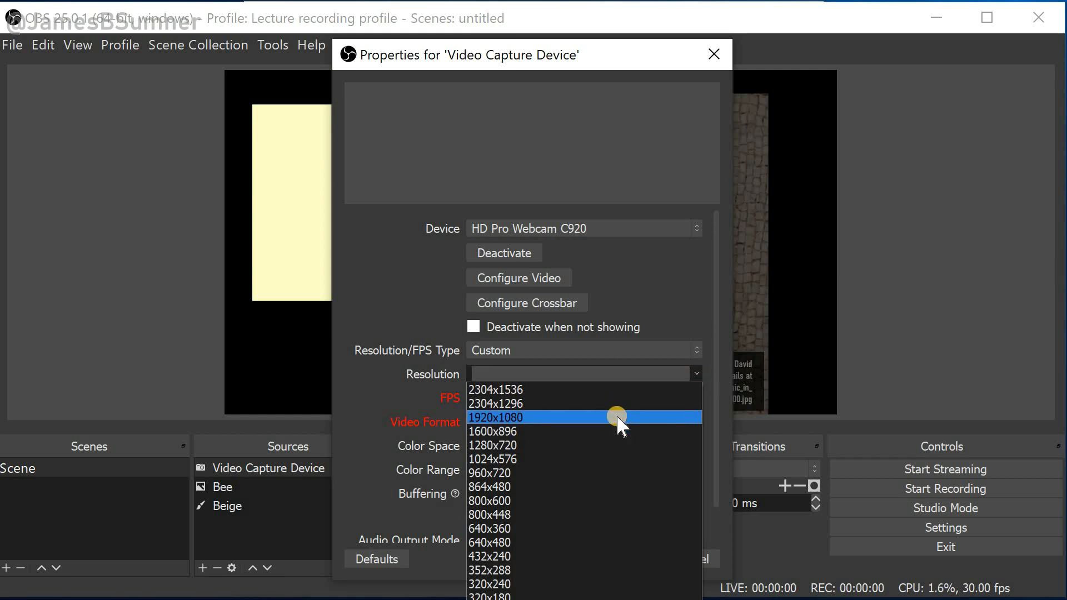
{"action": "left_click", "coordinate": [617, 418]}
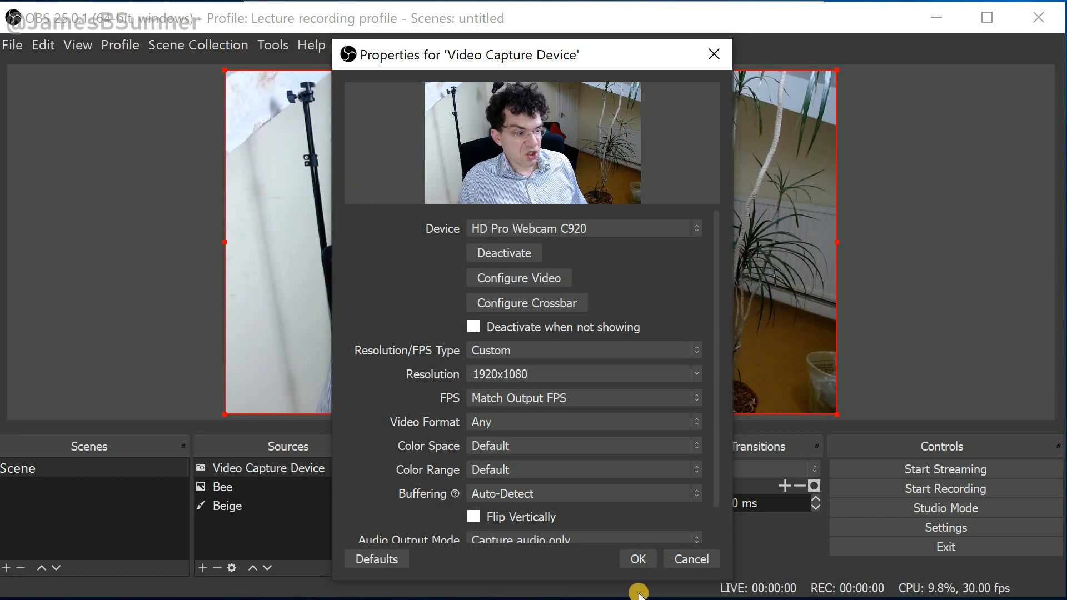
{"action": "left_click", "coordinate": [639, 560]}
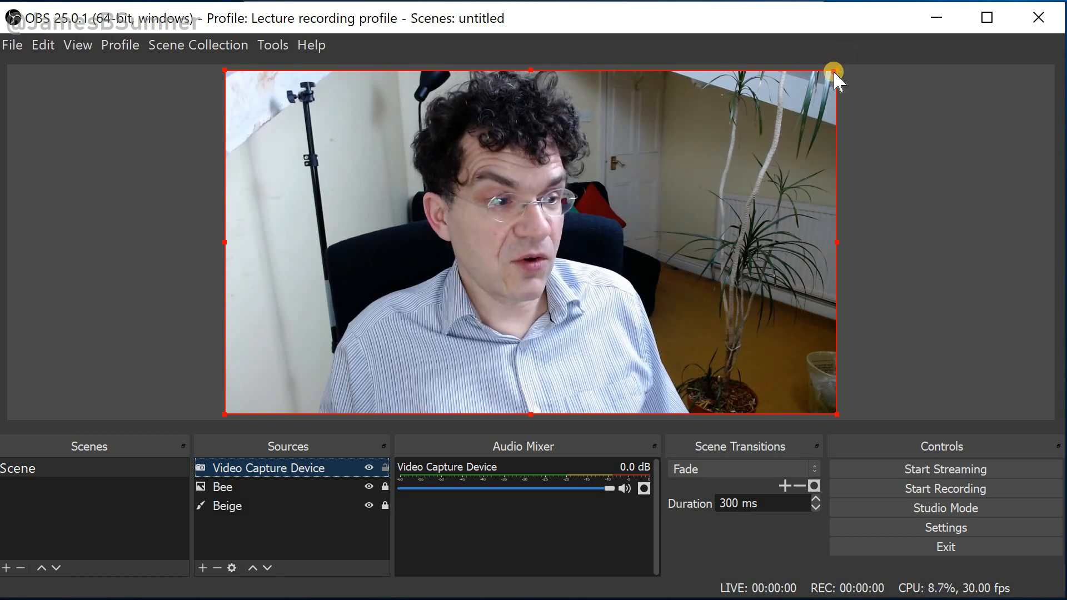
Shrink the webcam feed to about half the canvas width and move it to the centre
{"action": "left_click_drag", "start_coordinate": [833, 72], "coordinate": [375, 276]}
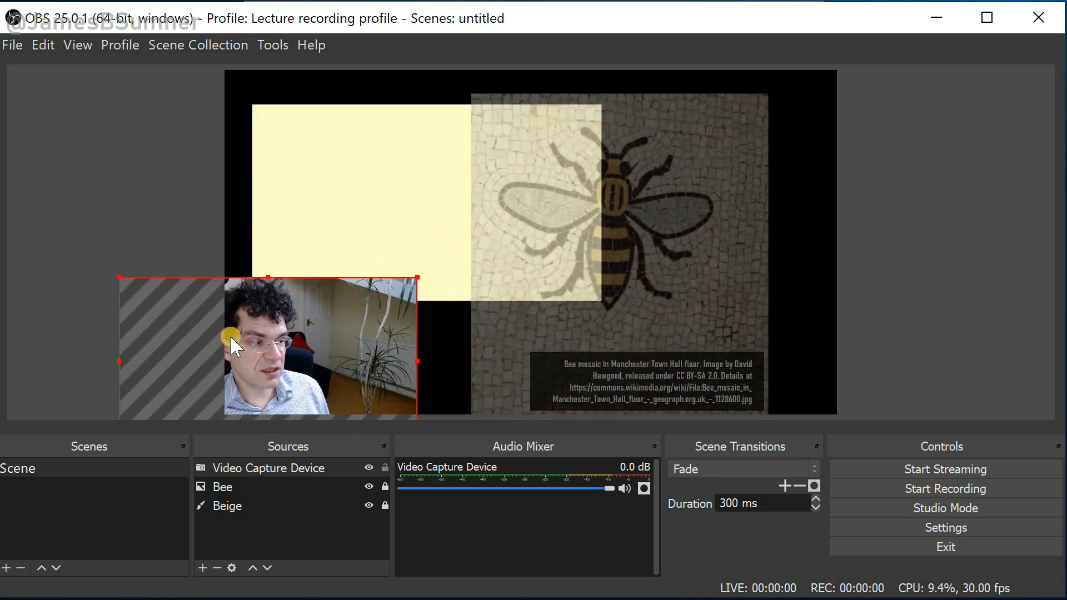
{"action": "left_click_drag", "start_coordinate": [290, 348], "coordinate": [488, 229]}
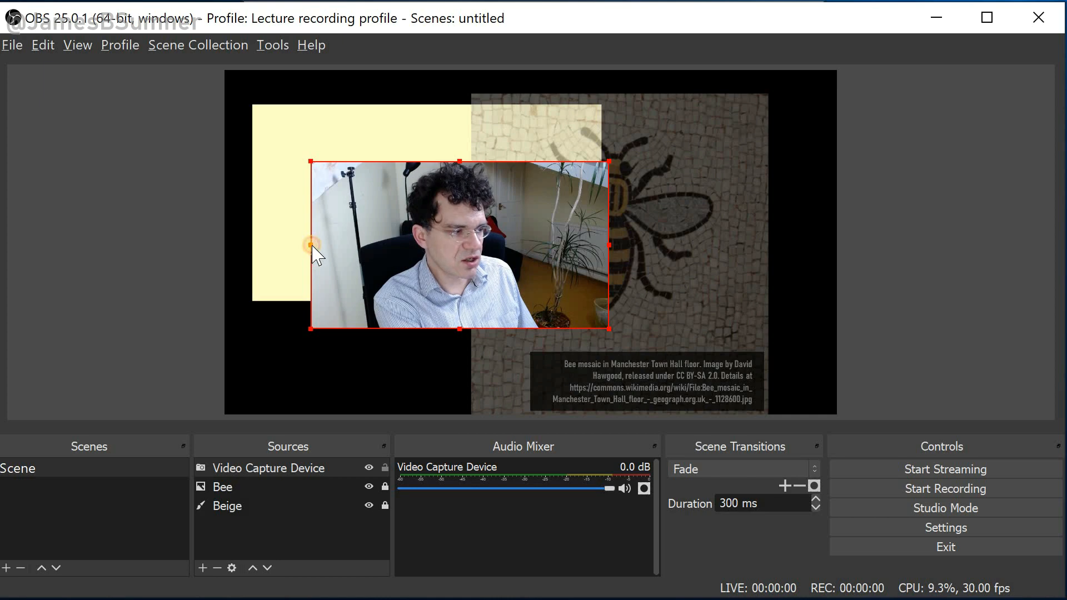
Crop the webcam feed's left and right edges and move it over the beige block's lower left
{"action": "left_click_drag", "start_coordinate": [312, 246], "coordinate": [363, 250]}
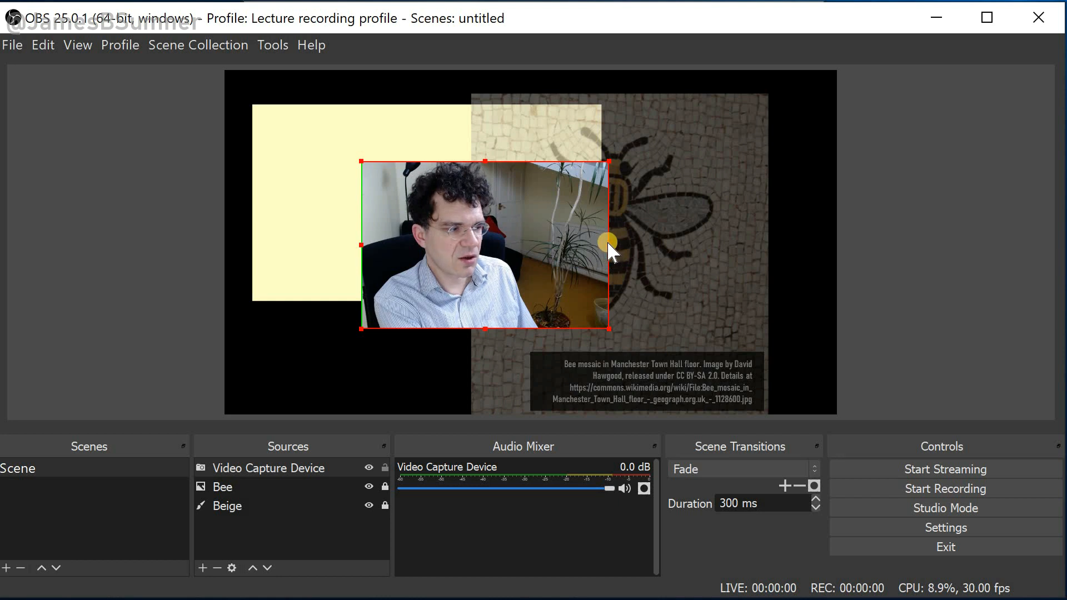
{"action": "left_click_drag", "start_coordinate": [607, 242], "coordinate": [543, 254]}
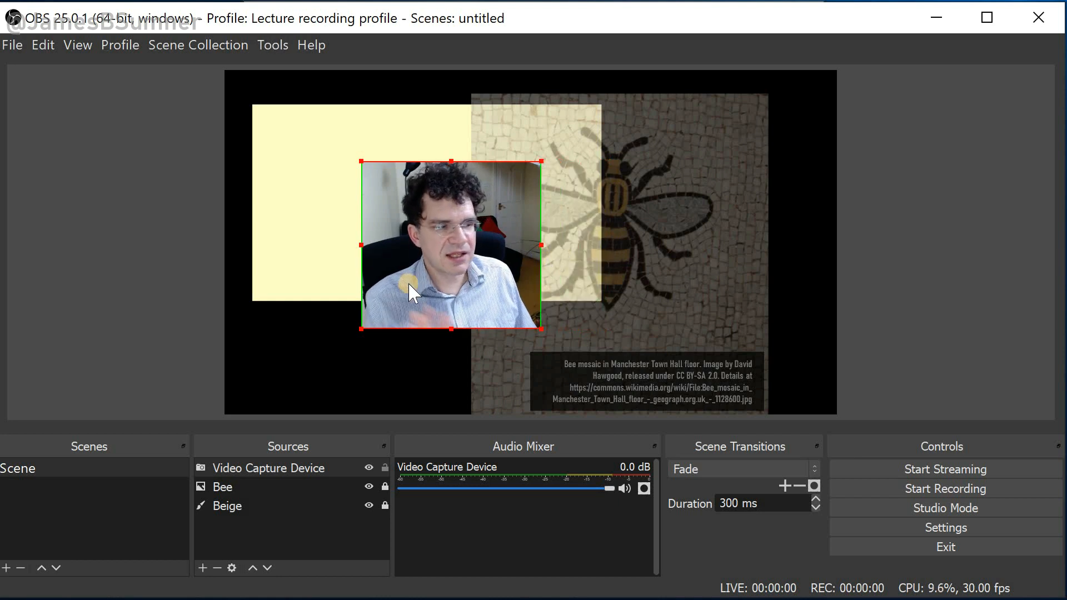
{"action": "left_click_drag", "start_coordinate": [409, 324], "coordinate": [339, 353]}
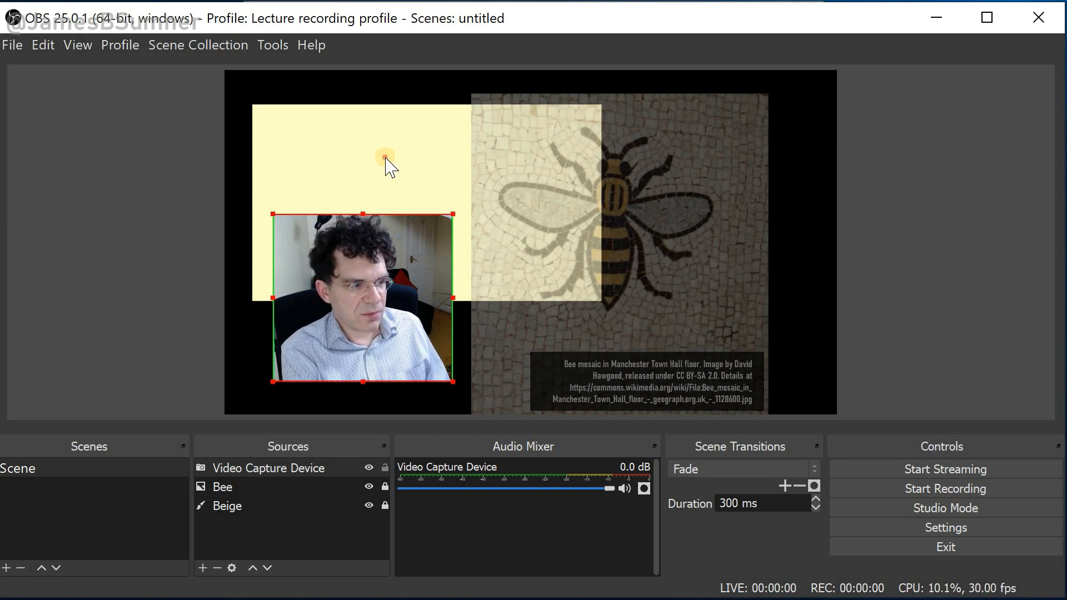
Unlock the beige block, move it to the canvas's top-left corner and reshape it into a full-height column about a third wide
{"action": "left_click", "coordinate": [361, 147]}
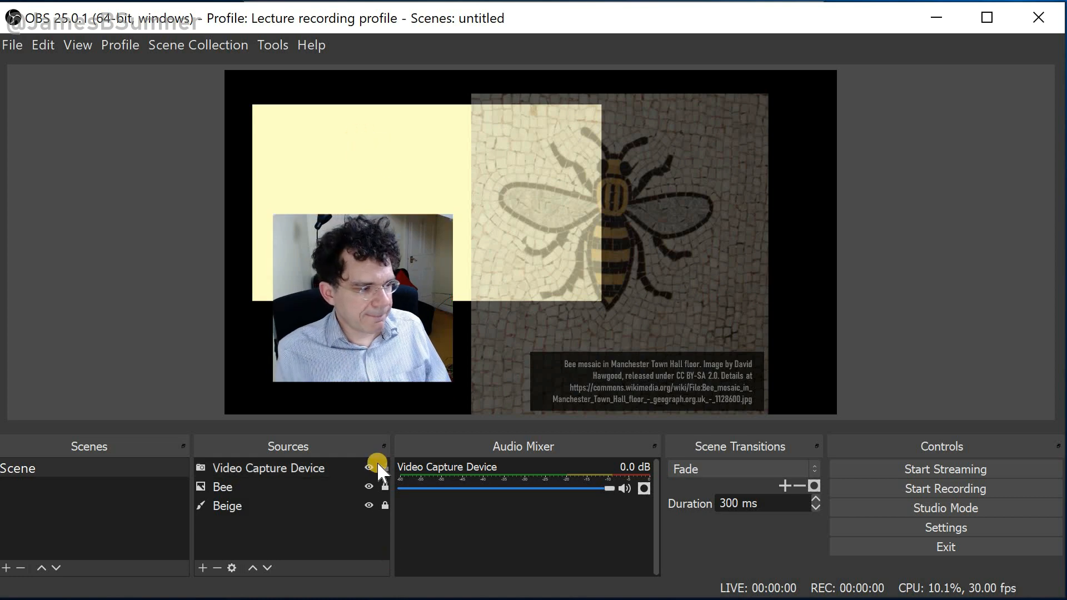
{"action": "left_click", "coordinate": [386, 505]}
{"action": "left_click", "coordinate": [306, 121]}
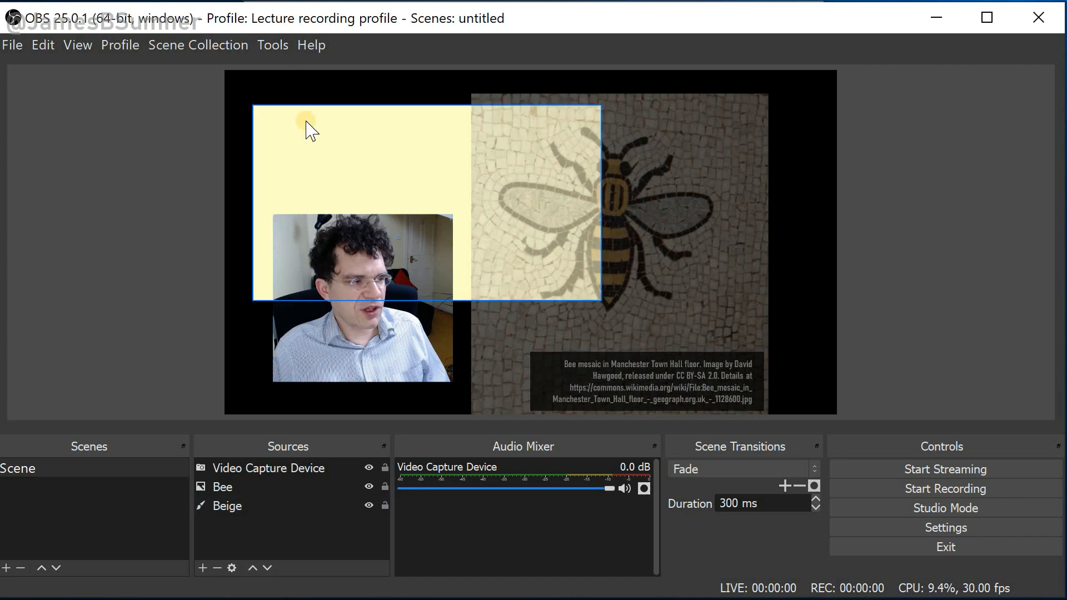
{"action": "left_click_drag", "start_coordinate": [293, 114], "coordinate": [281, 93]}
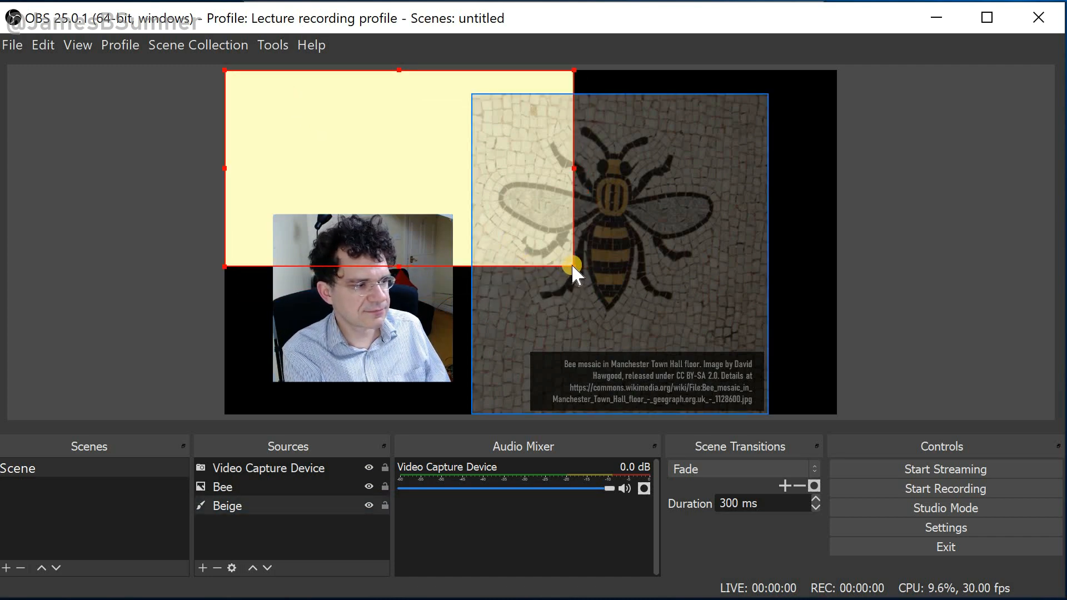
{"action": "left_click_drag", "start_coordinate": [573, 265], "coordinate": [528, 158]}
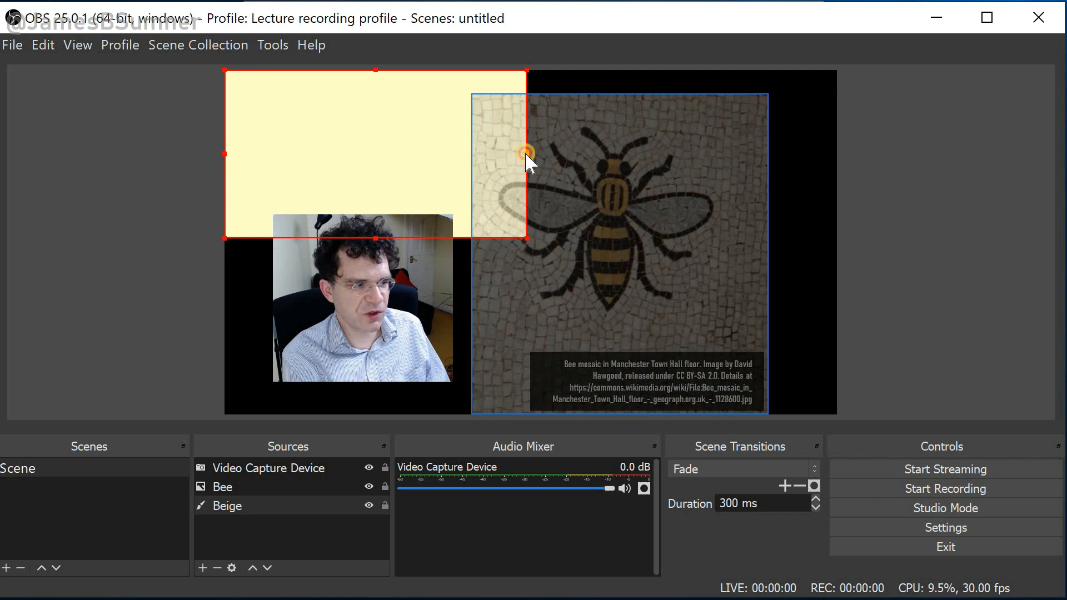
{"action": "left_click_drag", "start_coordinate": [525, 154], "coordinate": [417, 158]}
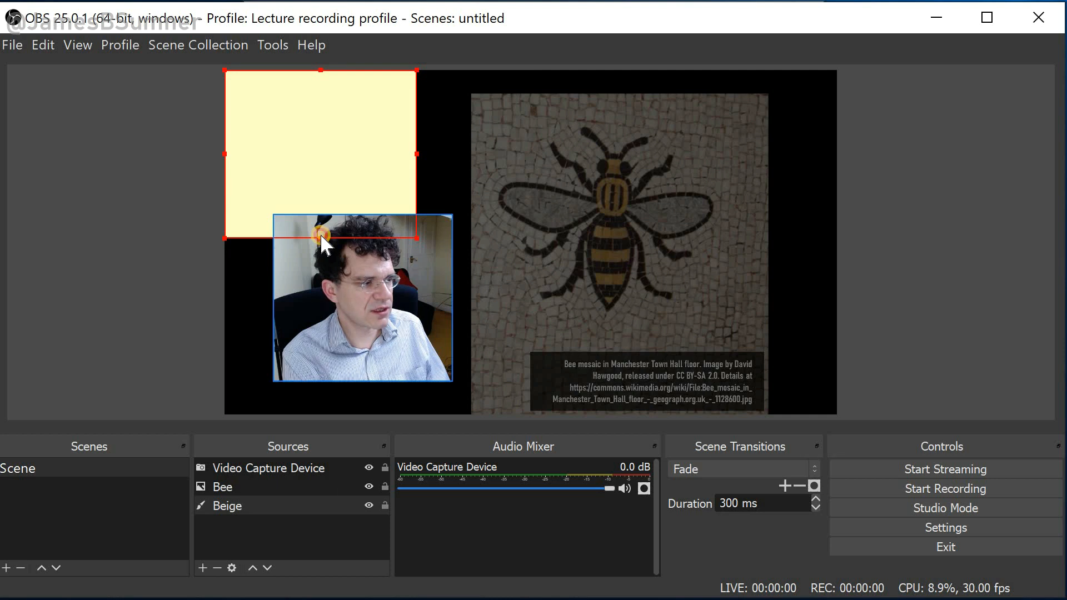
{"action": "left_click_drag", "start_coordinate": [320, 235], "coordinate": [328, 417]}
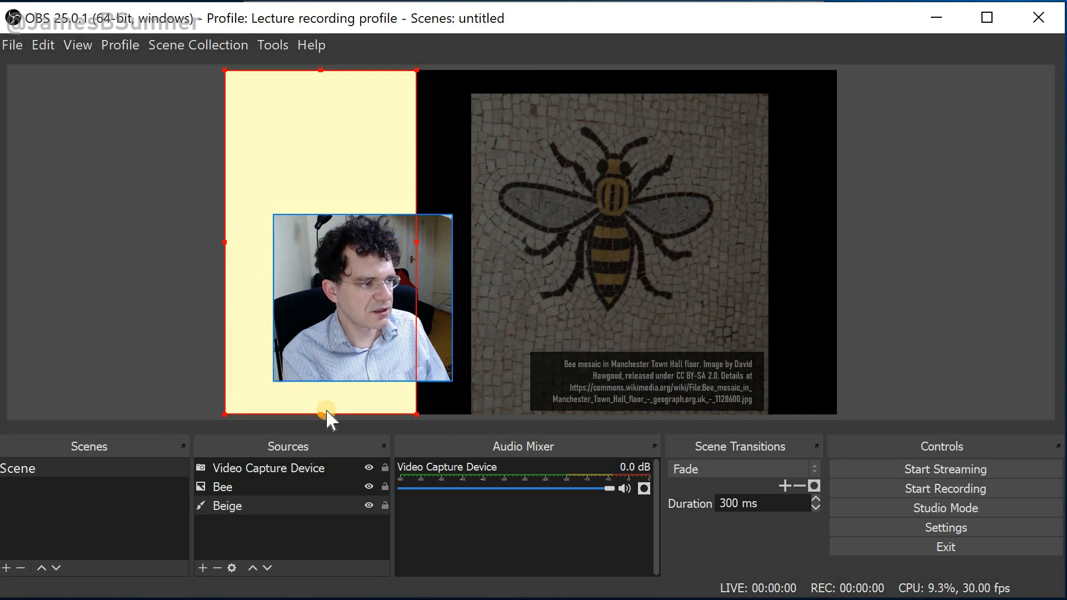
{"action": "left_click", "coordinate": [581, 256]}
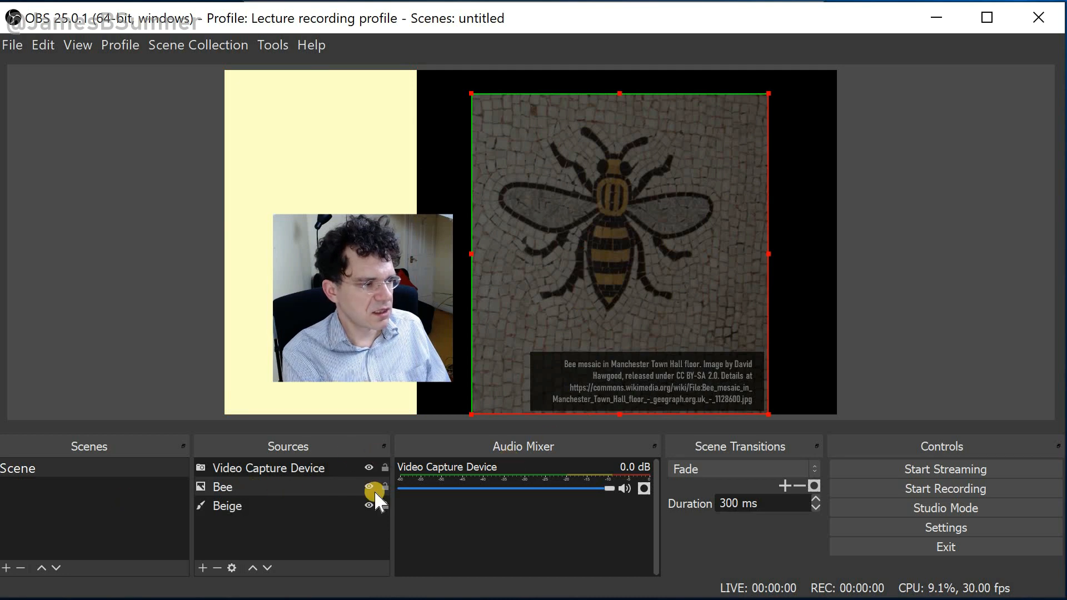
{"action": "right_click", "coordinate": [357, 491]}
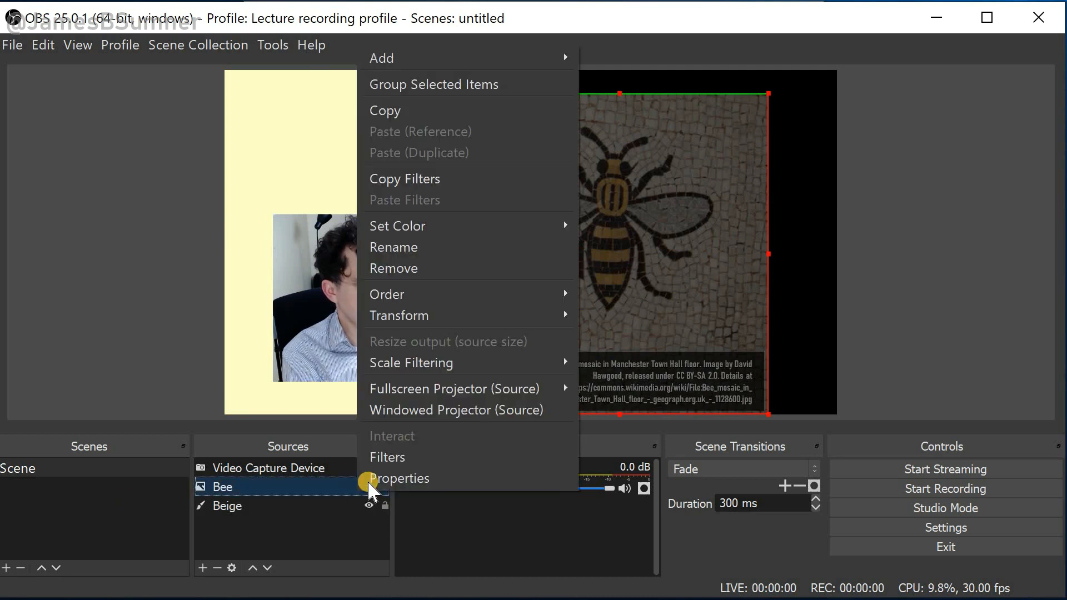
{"action": "left_click", "coordinate": [376, 476]}
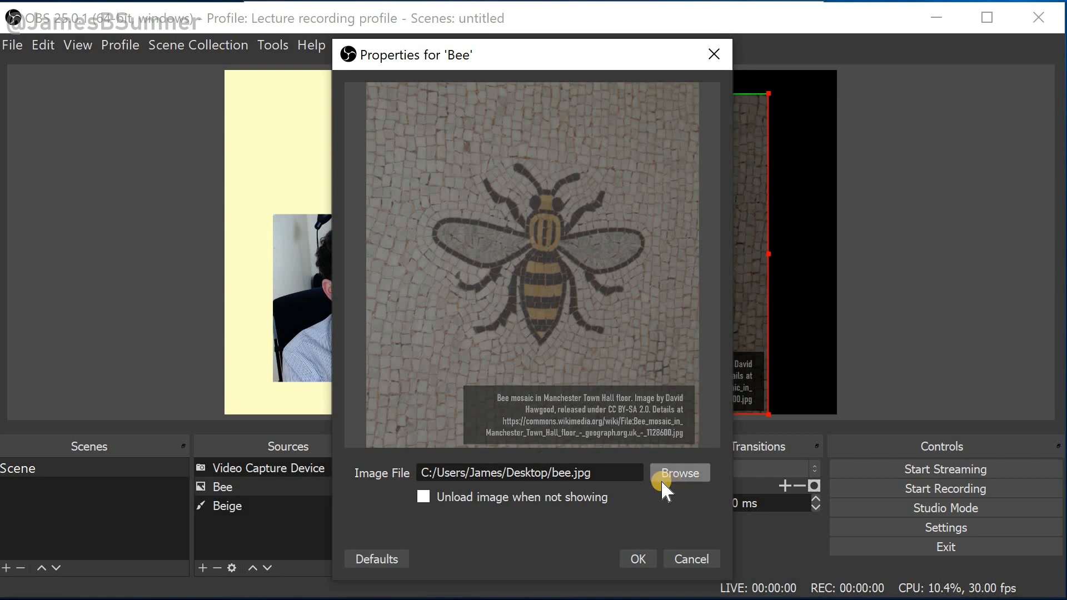
{"action": "left_click", "coordinate": [679, 559]}
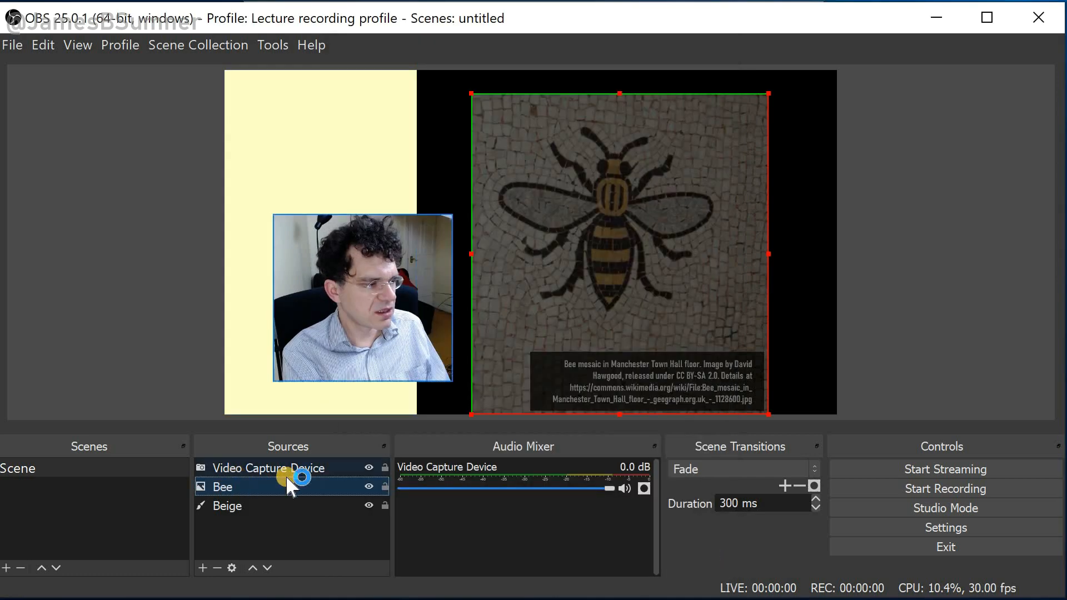
Remove the Color Correction filter from the Bee image source
{"action": "right_click", "coordinate": [352, 482]}
{"action": "left_click", "coordinate": [380, 448]}
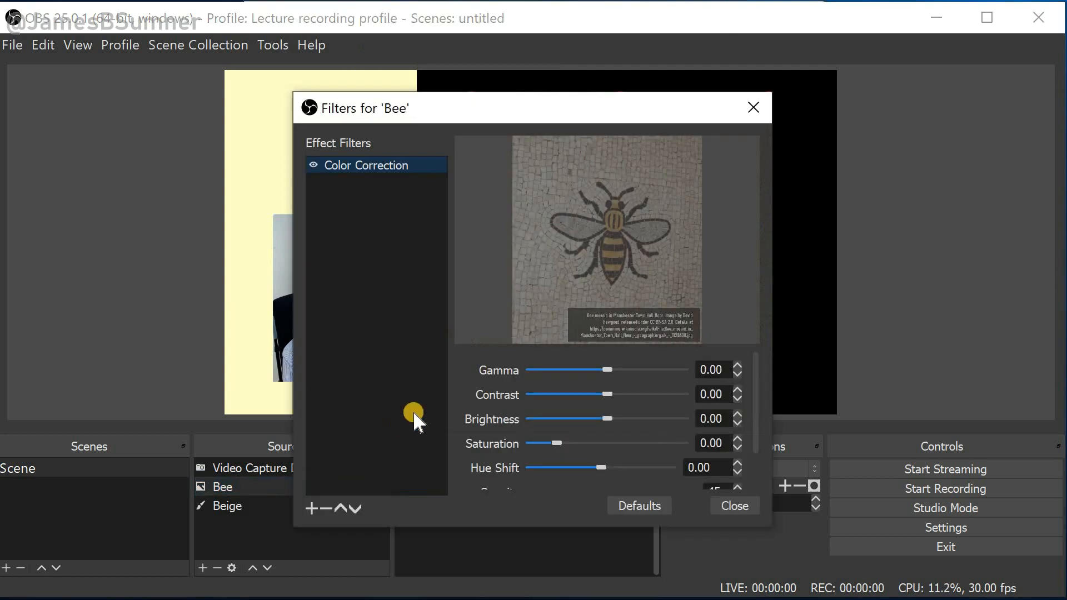
{"action": "right_click", "coordinate": [386, 162]}
{"action": "left_click", "coordinate": [424, 227]}
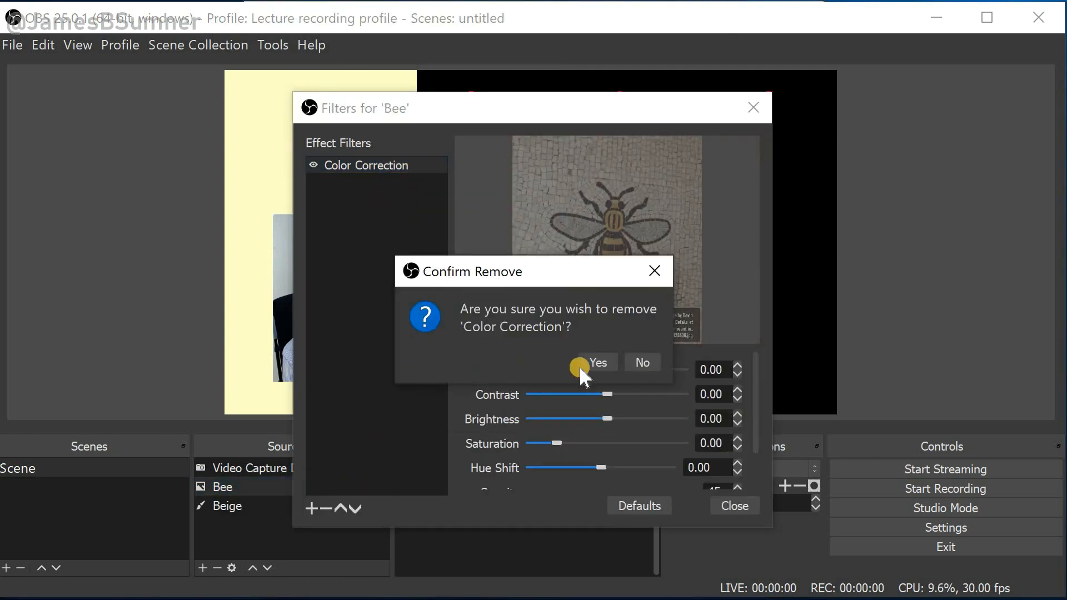
{"action": "left_click", "coordinate": [583, 364]}
{"action": "left_click", "coordinate": [717, 505]}
Enlarge the bee image to fill the canvas height on the right and extend its left edge toward the beige column
{"action": "left_click_drag", "start_coordinate": [667, 197], "coordinate": [675, 195]}
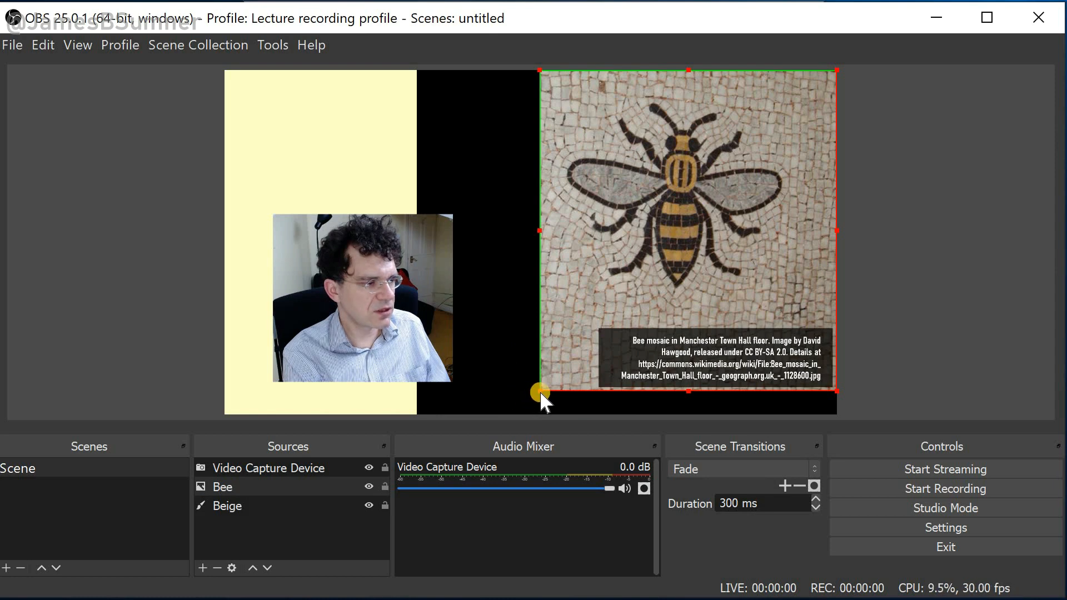
{"action": "left_click_drag", "start_coordinate": [539, 391], "coordinate": [518, 409]}
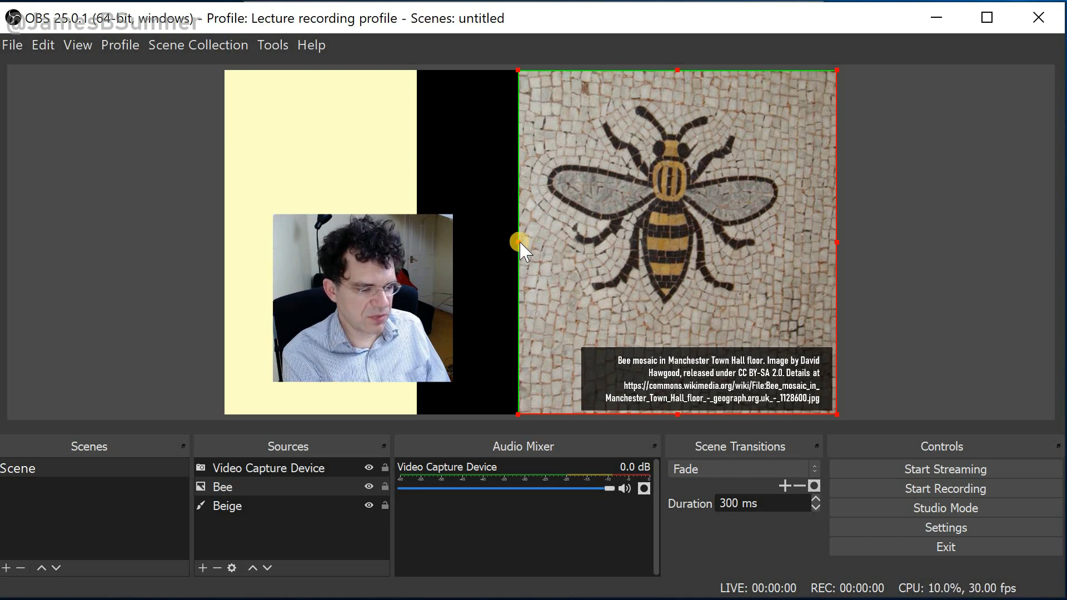
{"action": "key", "text": "alt"}
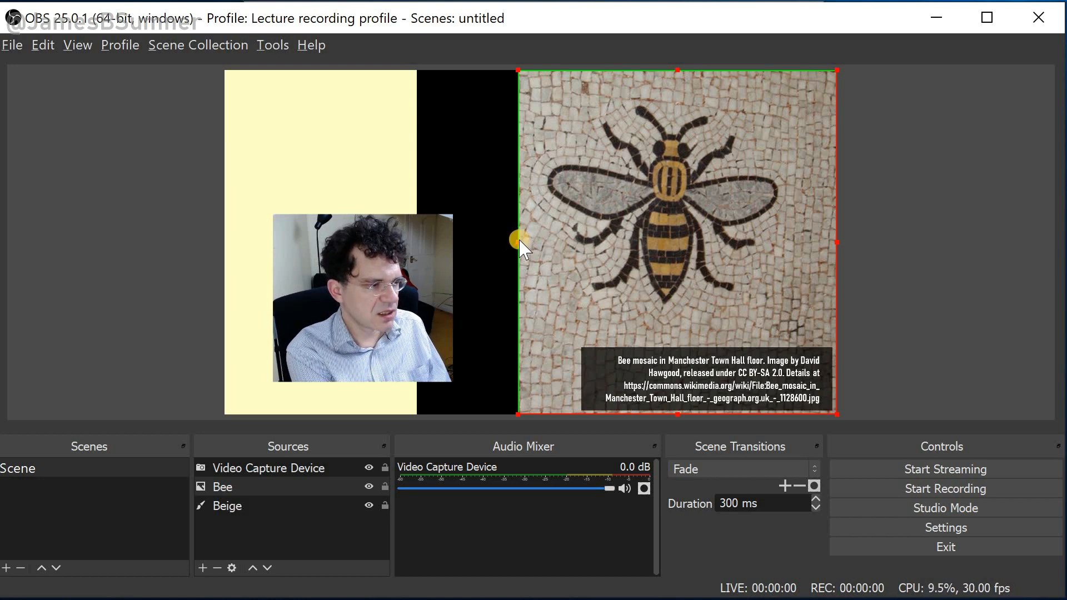
{"action": "left_click_drag", "start_coordinate": [509, 243], "coordinate": [473, 244]}
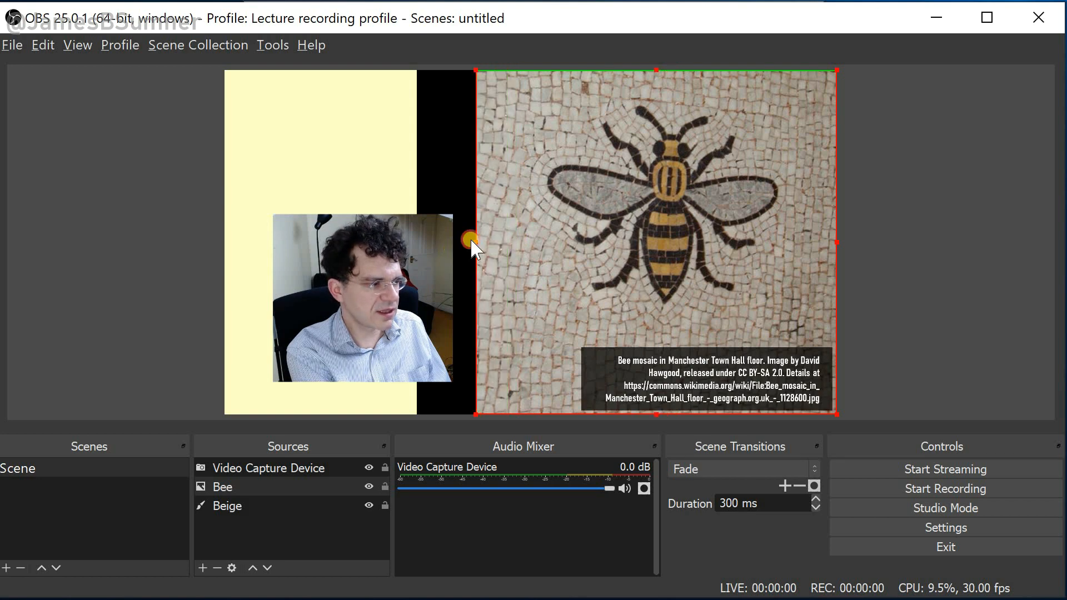
Widen the beige column to meet the bee image's left edge and nudge the webcam feed lower
{"action": "left_click", "coordinate": [300, 172]}
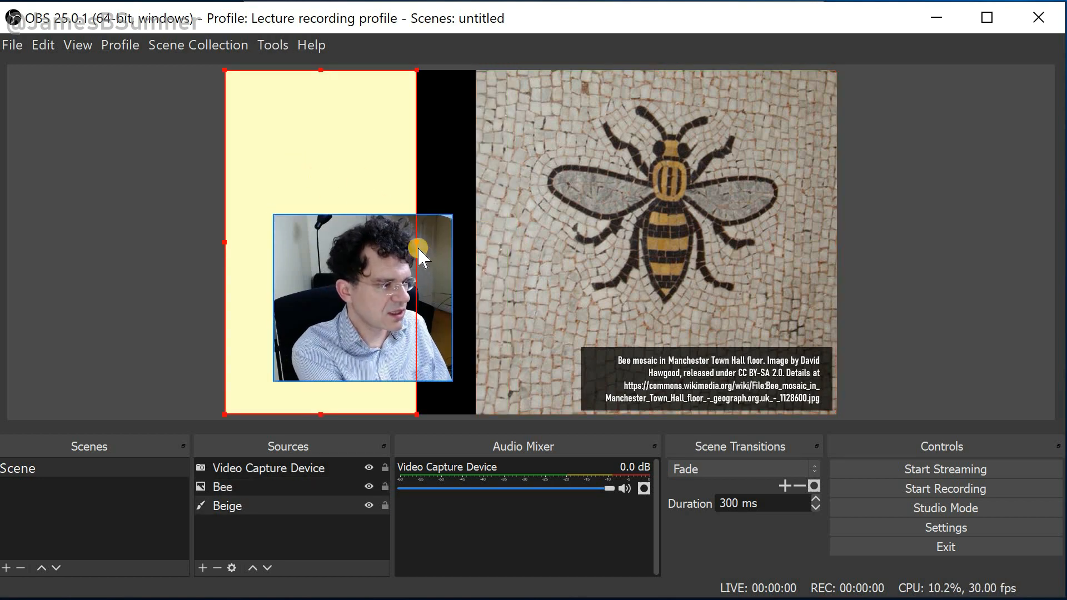
{"action": "left_click_drag", "start_coordinate": [417, 245], "coordinate": [477, 244]}
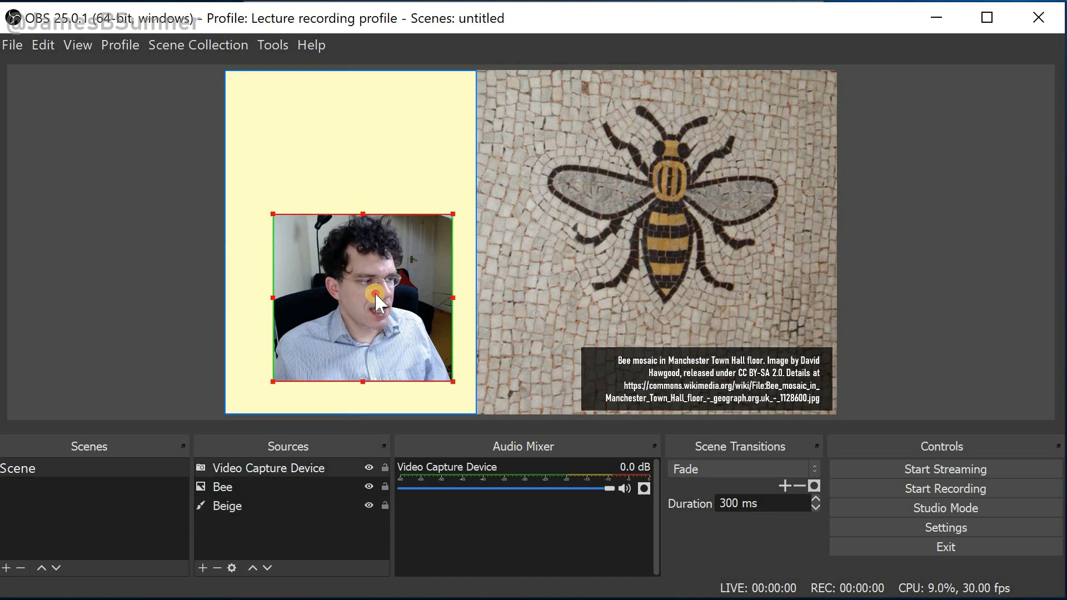
{"action": "left_click_drag", "start_coordinate": [374, 292], "coordinate": [359, 312]}
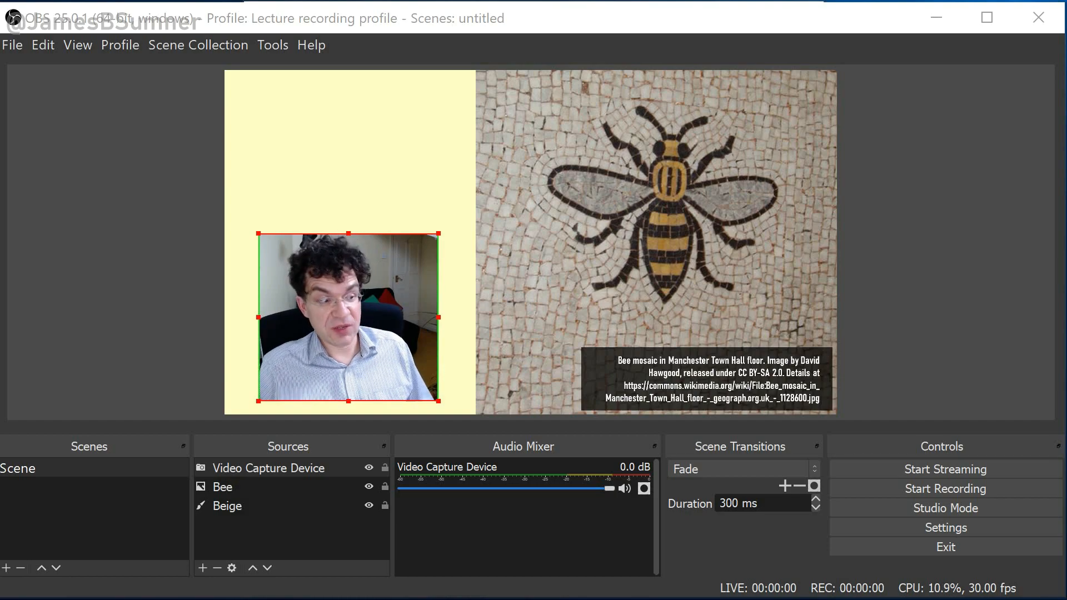
Lock the bee slide layer and shrink the webcam feed to a small frame in the beige column's lower left
{"action": "key", "text": "alt+Tab"}
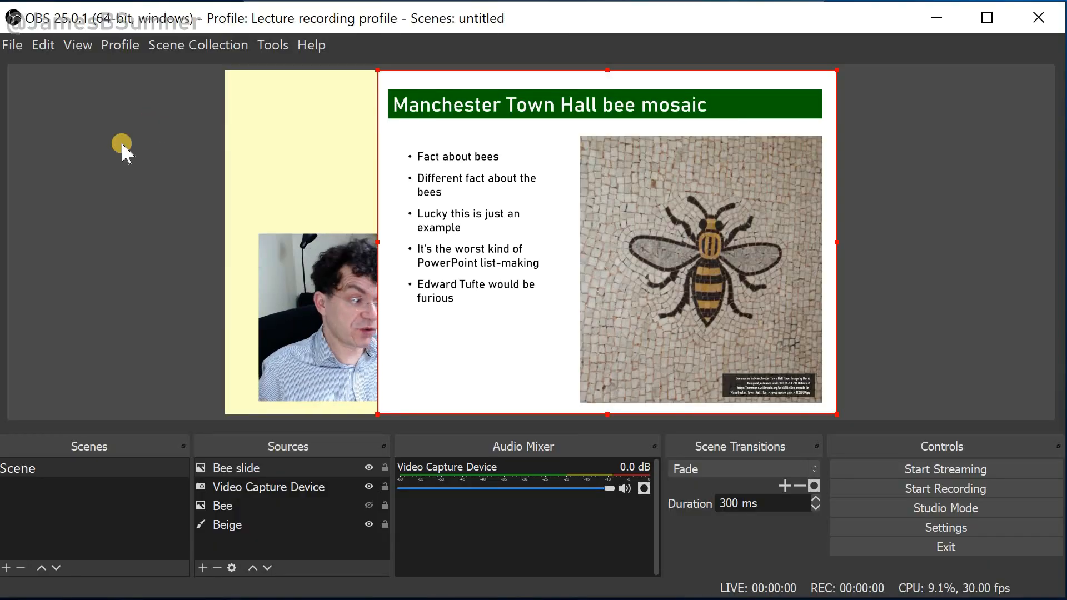
{"action": "left_click", "coordinate": [307, 339]}
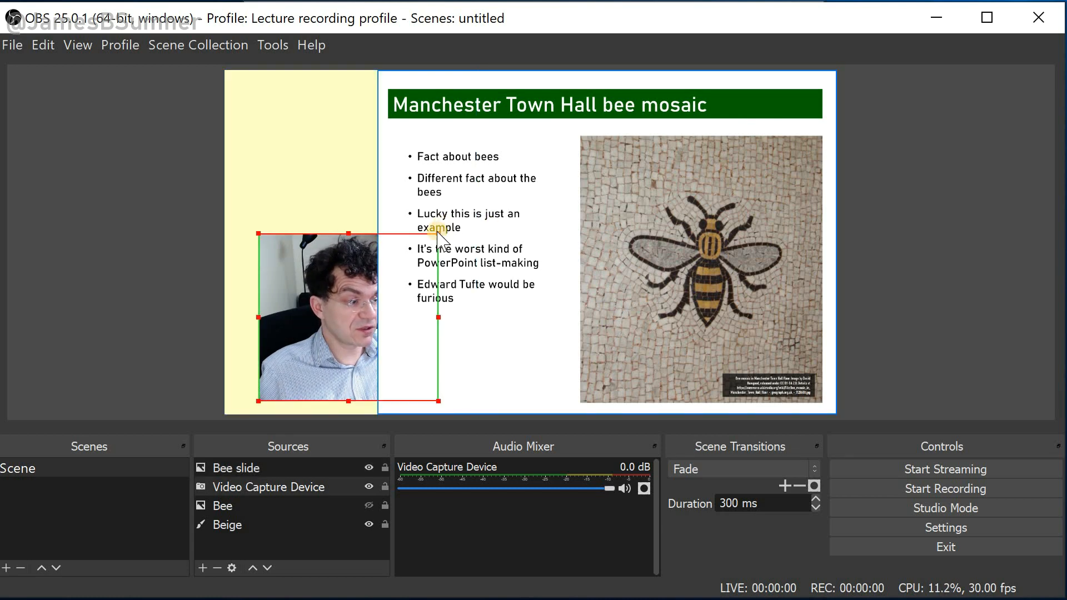
{"action": "mouse_move", "coordinate": [436, 233]}
{"action": "left_mouse_down"}
{"action": "mouse_move", "coordinate": [412, 248]}
{"action": "mouse_move", "coordinate": [436, 233]}
{"action": "left_mouse_up"}
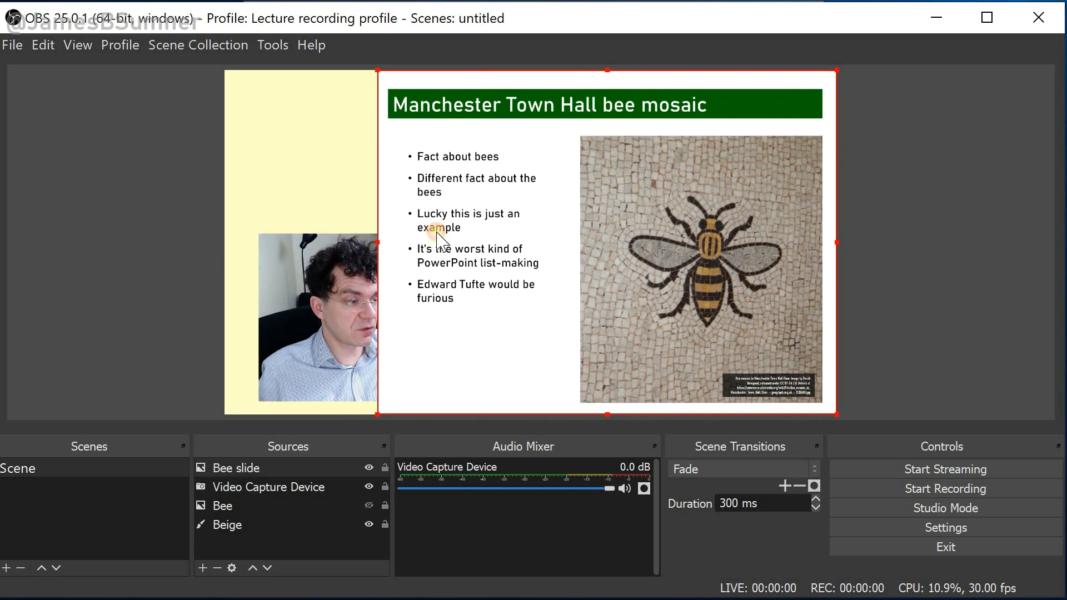
{"action": "left_click", "coordinate": [384, 468]}
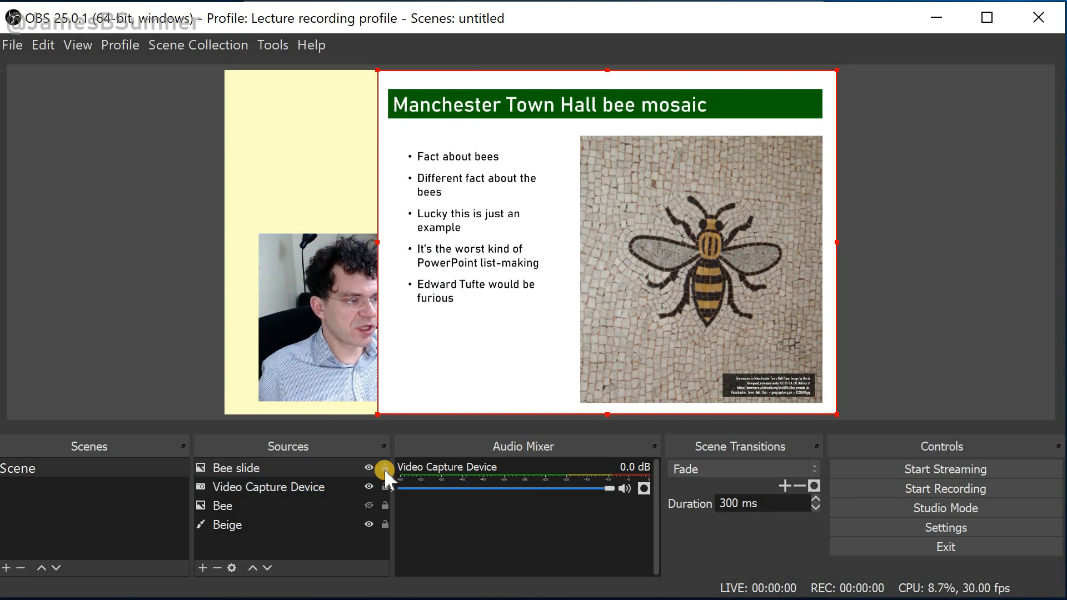
{"action": "left_click", "coordinate": [292, 317]}
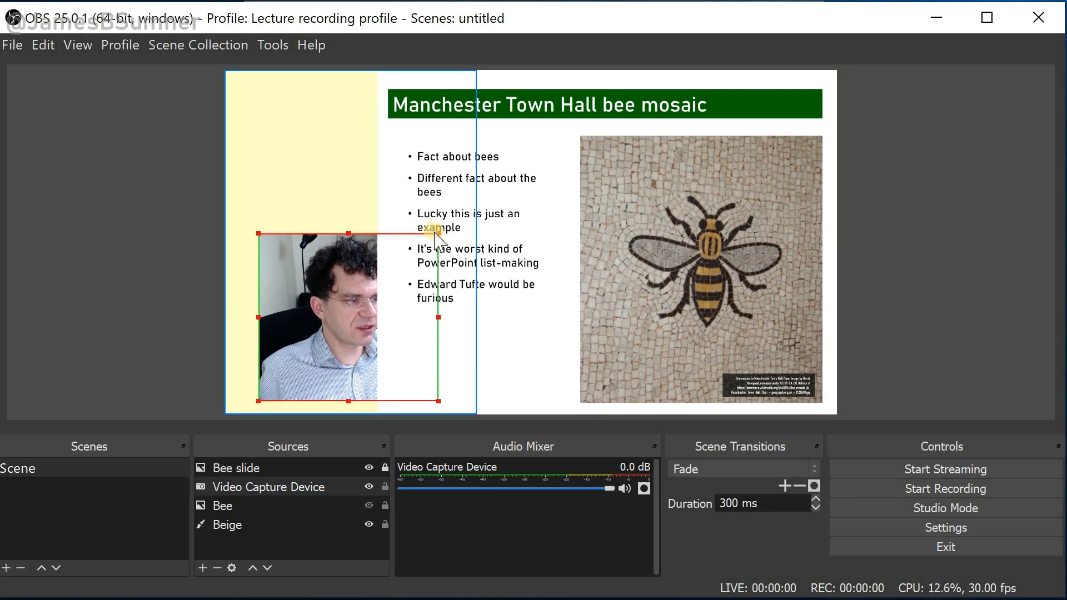
{"action": "left_click_drag", "start_coordinate": [439, 233], "coordinate": [364, 304]}
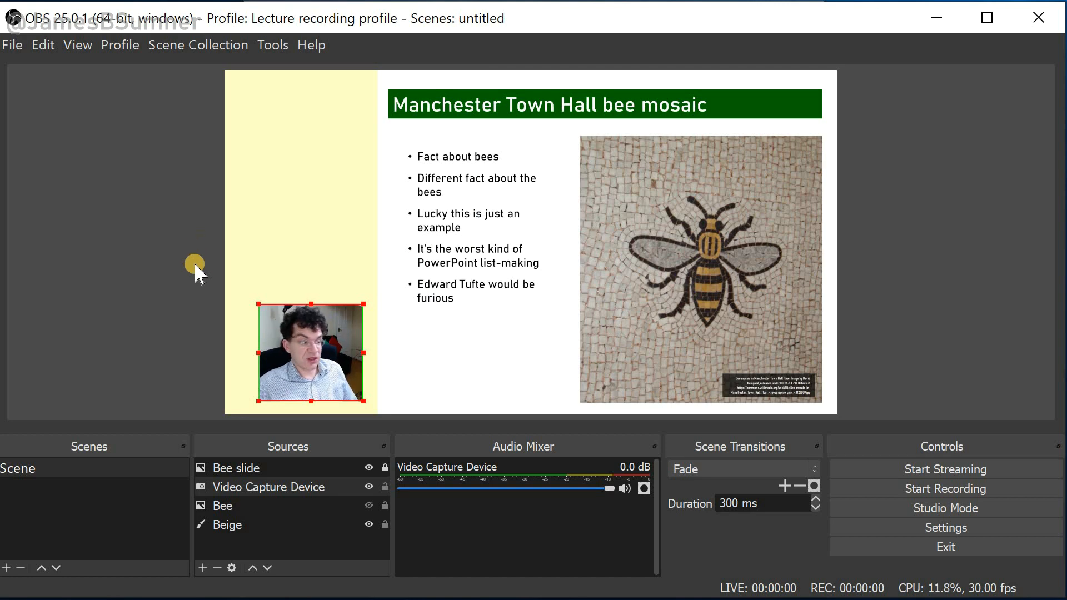
Add a new Image source named Course title using course-about-bees.jpg from the Desktop
{"action": "left_click", "coordinate": [204, 568]}
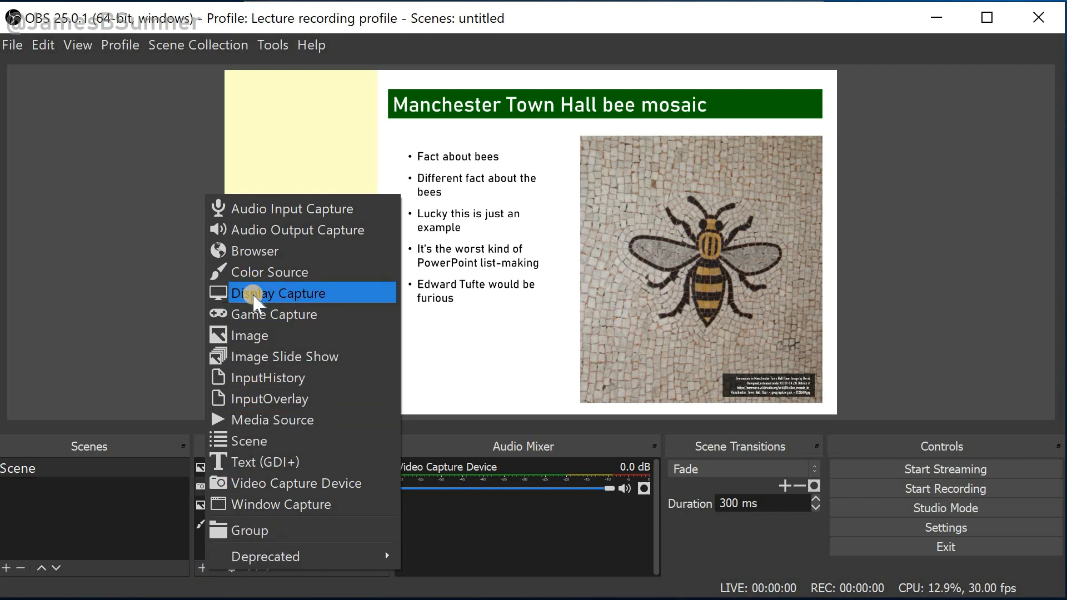
{"action": "left_click", "coordinate": [258, 336]}
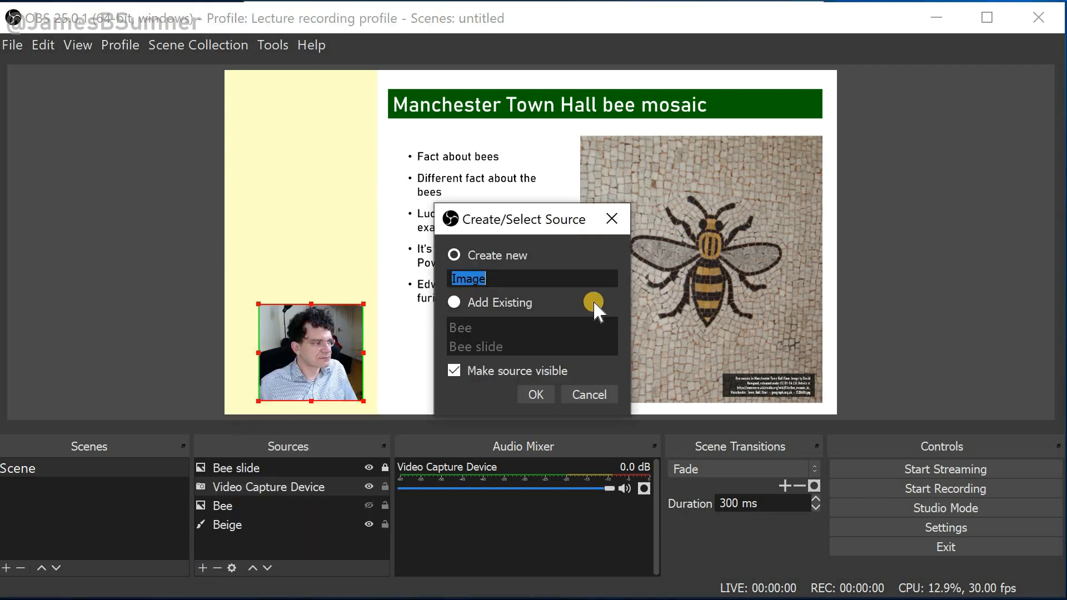
{"action": "type", "text": "Cou"}
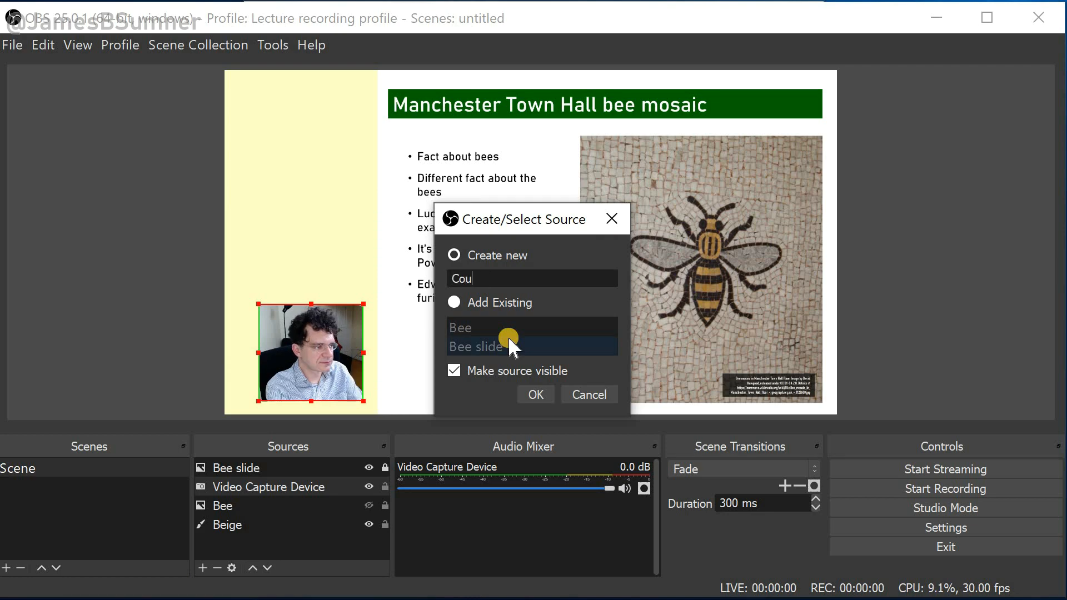
{"action": "type", "text": "rse title"}
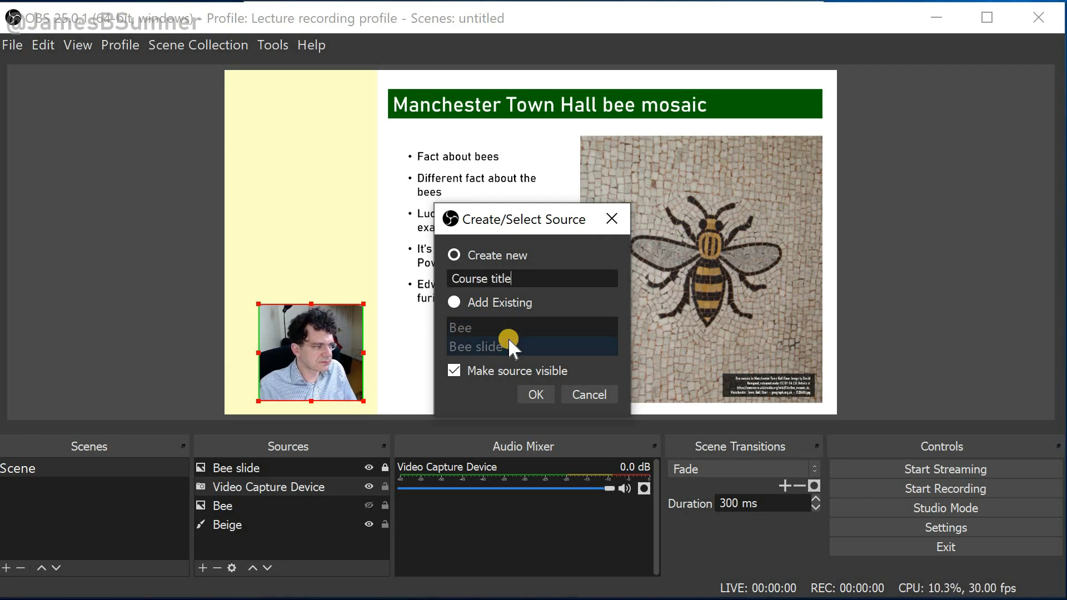
{"action": "left_click", "coordinate": [532, 393]}
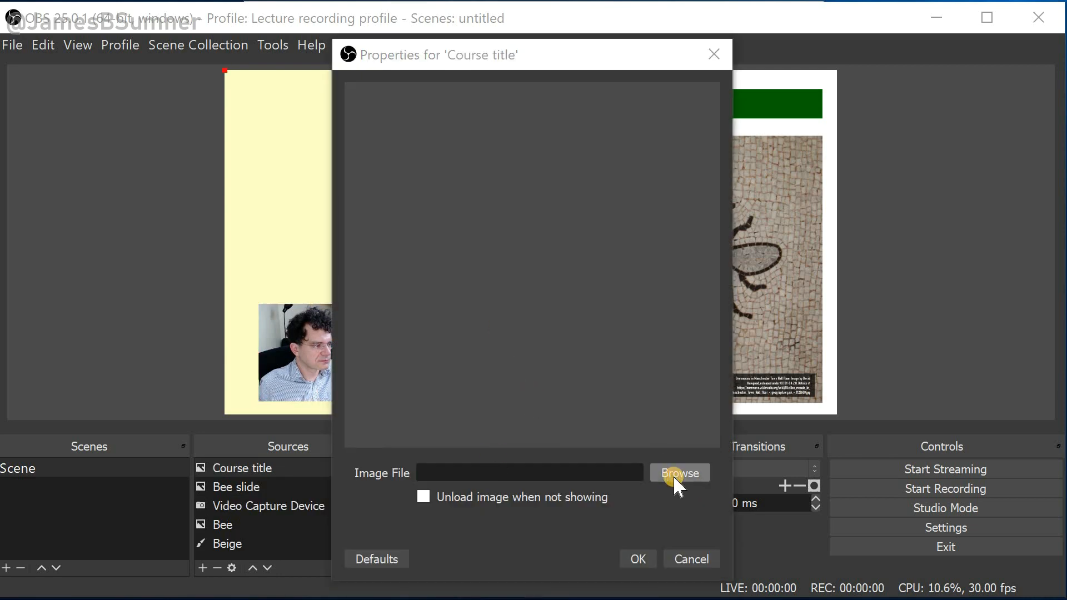
{"action": "left_click", "coordinate": [677, 474]}
{"action": "scroll", "coordinate": [583, 272], "scroll_direction": "down", "scroll_amount": 1}
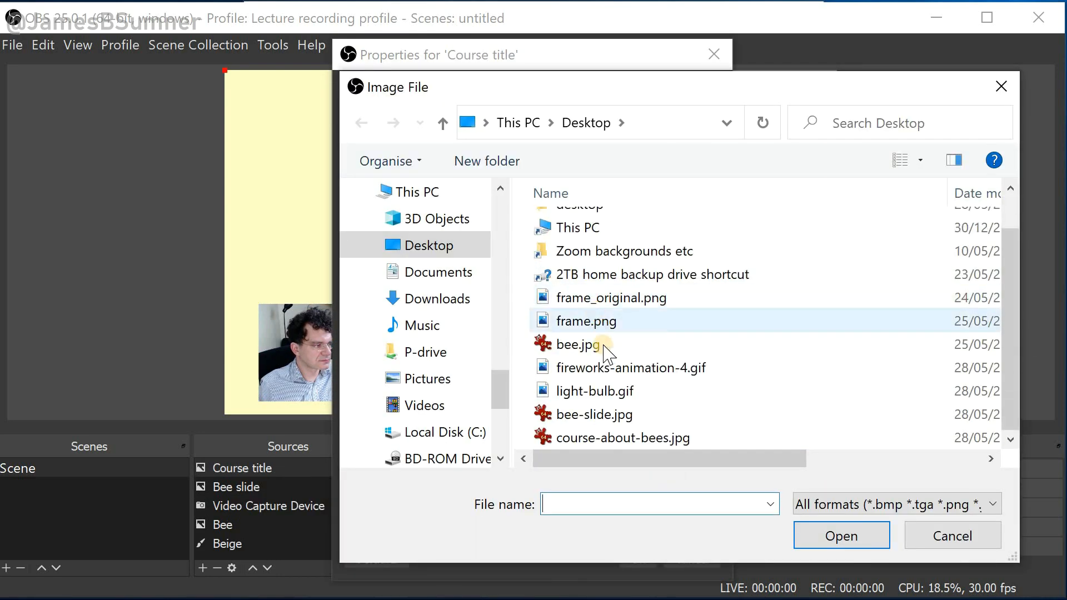
{"action": "double_click", "coordinate": [622, 438]}
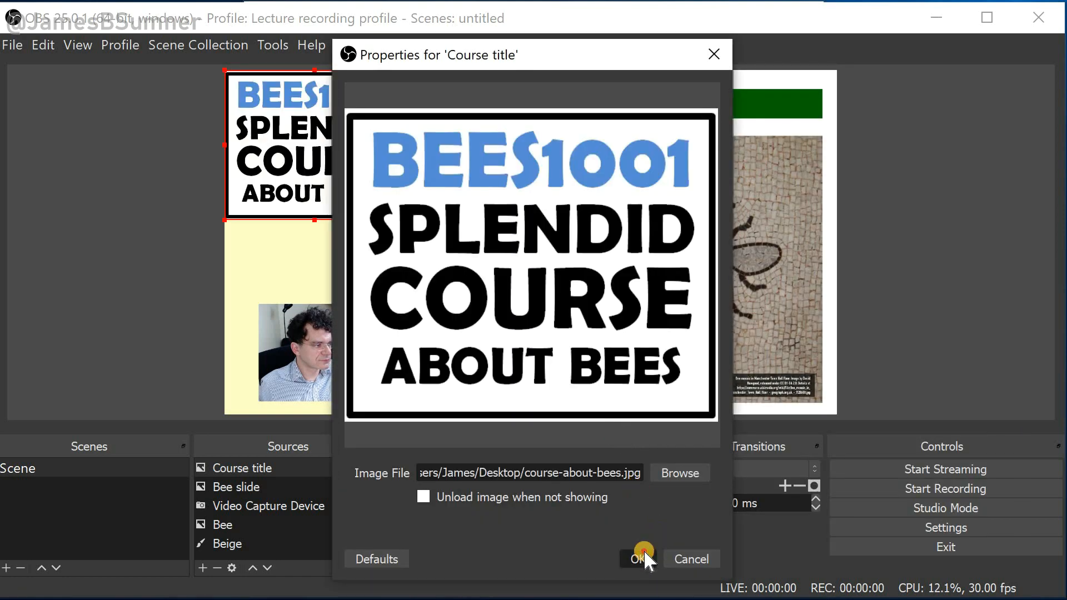
{"action": "left_click", "coordinate": [644, 553]}
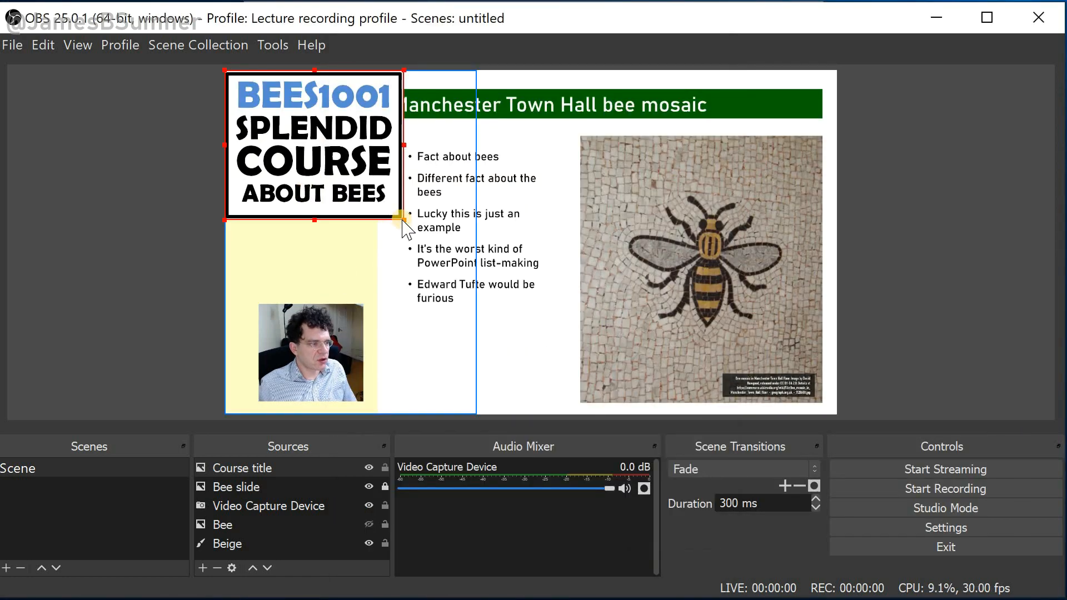
Shrink the course title image and position it near the top of the beige column
{"action": "left_click_drag", "start_coordinate": [404, 220], "coordinate": [358, 190]}
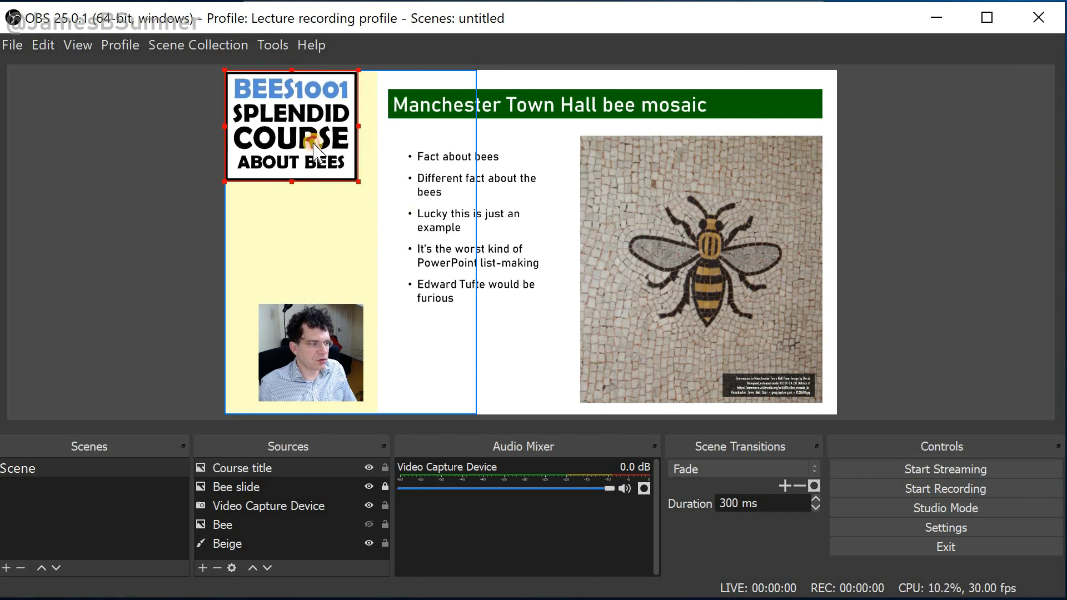
{"action": "mouse_move", "coordinate": [310, 146]}
{"action": "left_mouse_down"}
{"action": "mouse_move", "coordinate": [328, 164]}
{"action": "mouse_move", "coordinate": [319, 160]}
{"action": "left_mouse_up"}
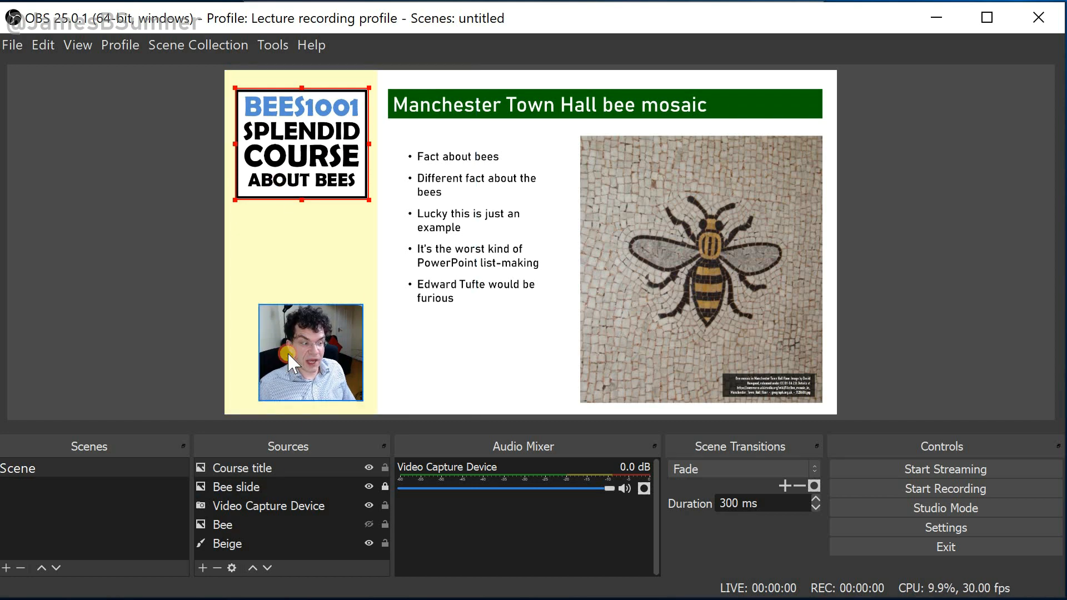
Nudge the webcam feed slightly up, then add a new Image source named Frame using frame.png from the Desktop
{"action": "left_click_drag", "start_coordinate": [294, 352], "coordinate": [295, 320]}
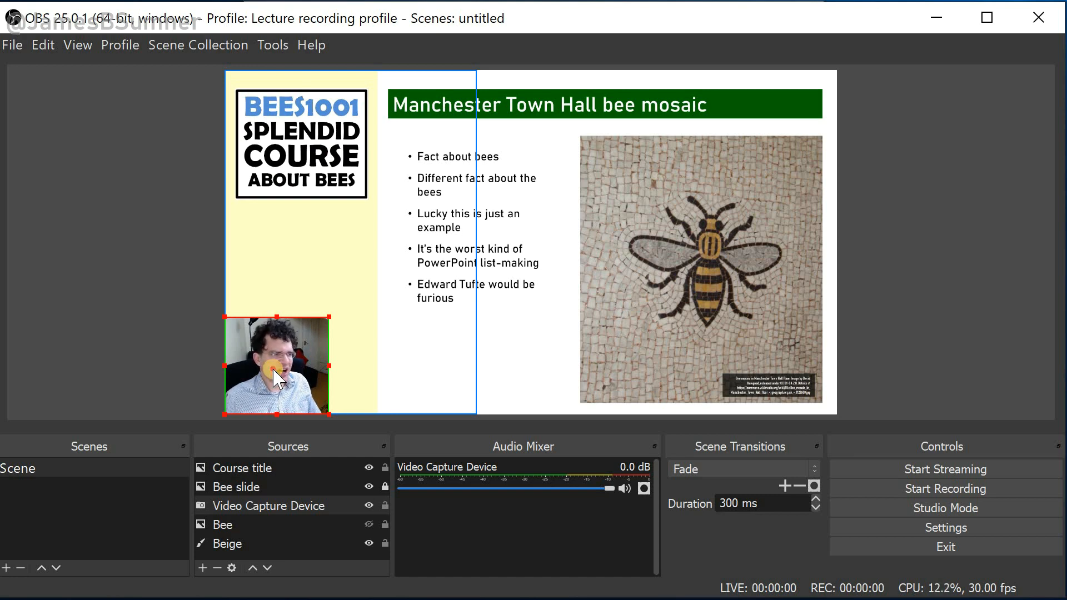
{"action": "left_click_drag", "start_coordinate": [288, 361], "coordinate": [313, 340]}
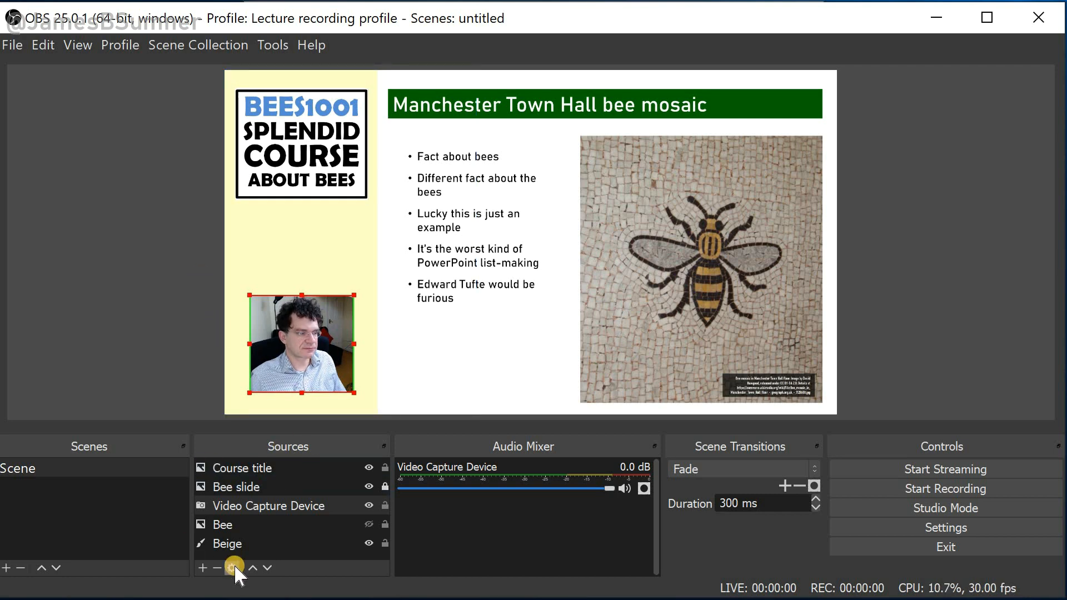
{"action": "left_click", "coordinate": [203, 568]}
{"action": "left_click", "coordinate": [245, 336]}
{"action": "type", "text": "Frame"}
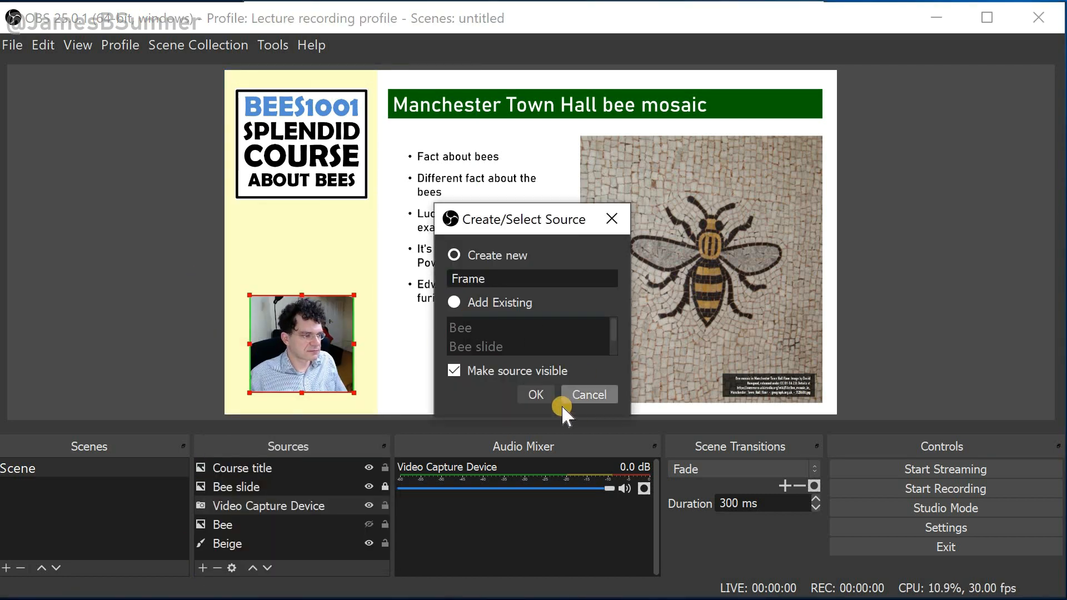
{"action": "left_click", "coordinate": [528, 396]}
{"action": "left_click", "coordinate": [689, 470]}
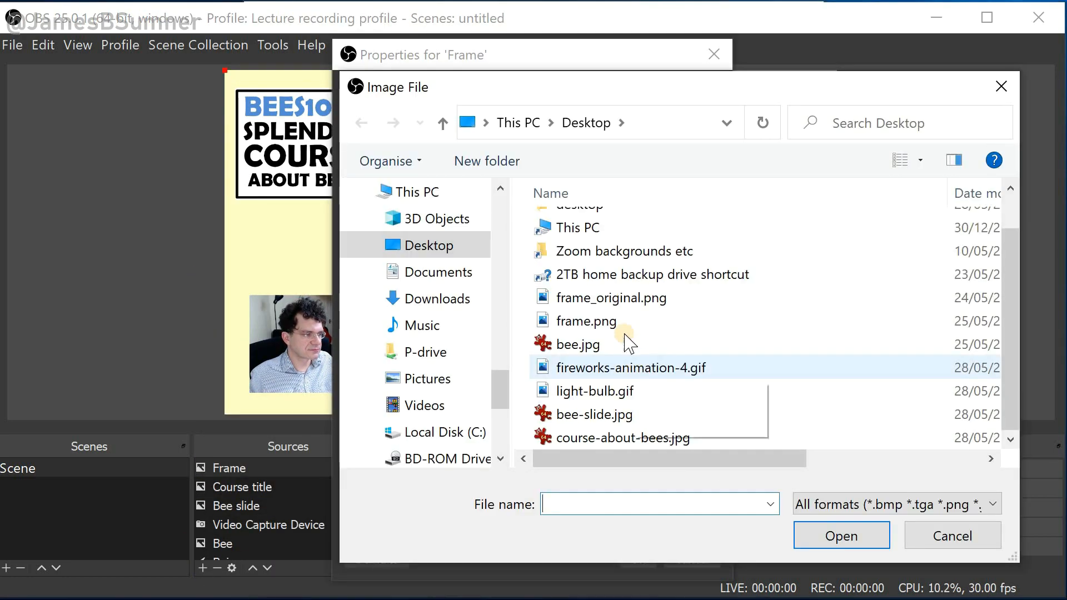
{"action": "double_click", "coordinate": [616, 320]}
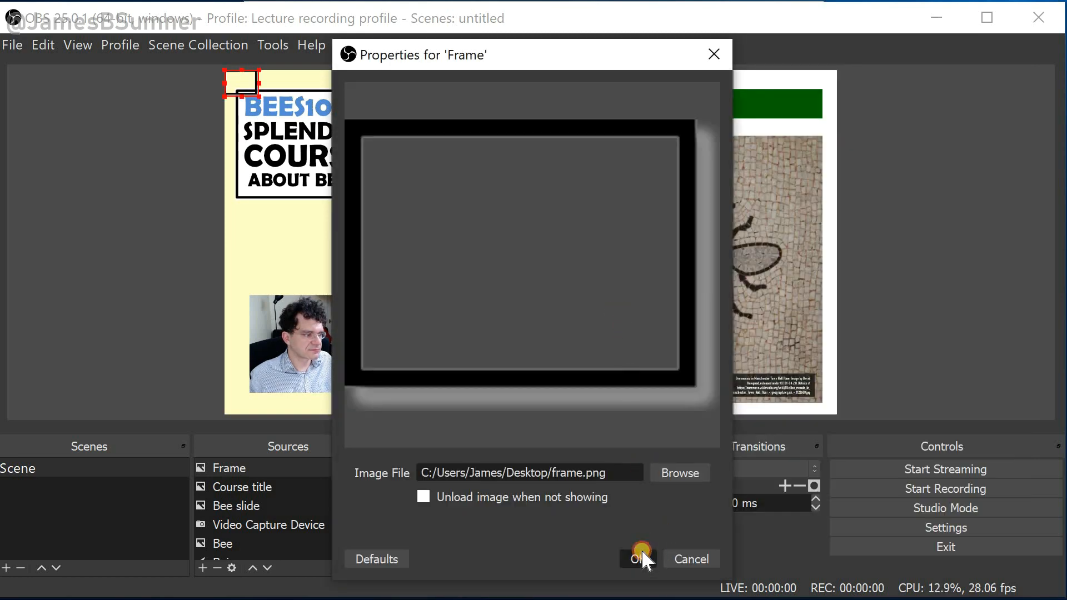
{"action": "left_click", "coordinate": [639, 555]}
Move and resize the frame image so it surrounds the webcam feed in the beige column's lower left
{"action": "left_click_drag", "start_coordinate": [230, 93], "coordinate": [282, 320]}
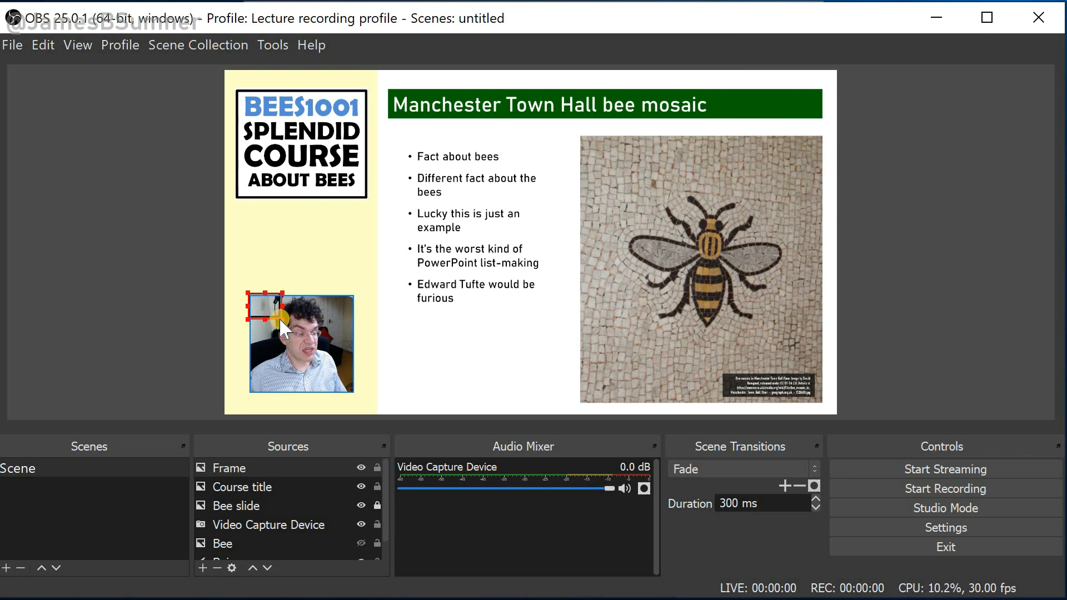
{"action": "left_click_drag", "start_coordinate": [281, 319], "coordinate": [345, 397]}
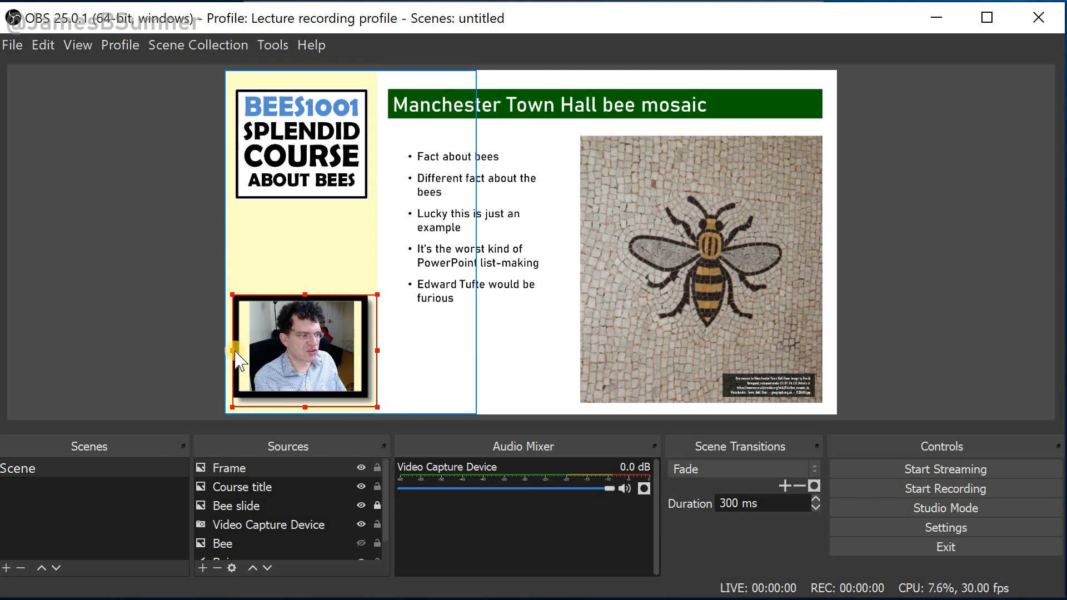
{"action": "left_click_drag", "start_coordinate": [234, 352], "coordinate": [249, 350]}
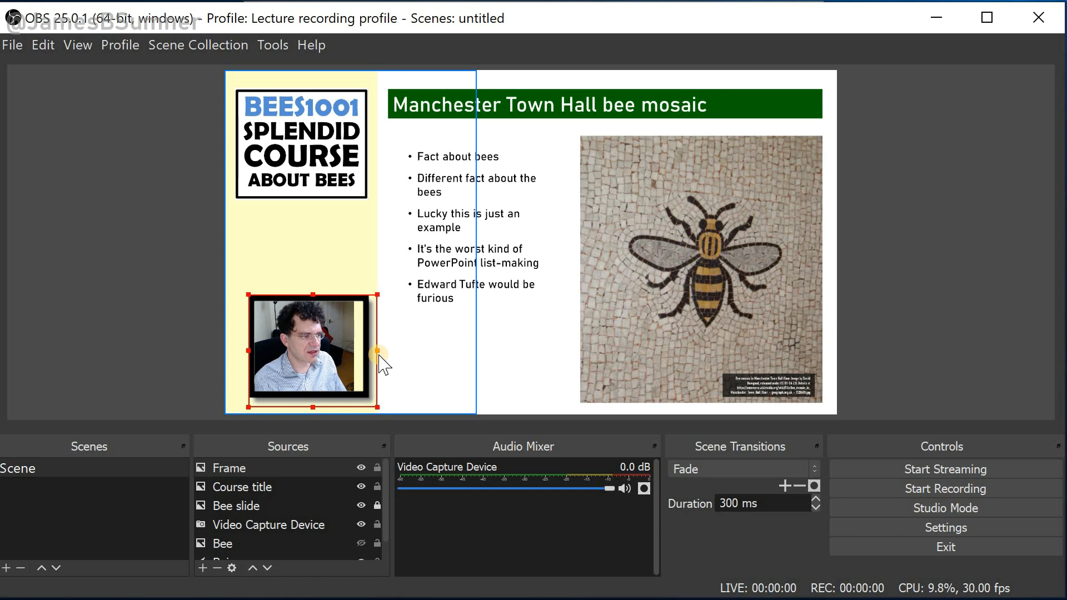
{"action": "left_click_drag", "start_coordinate": [379, 354], "coordinate": [365, 354]}
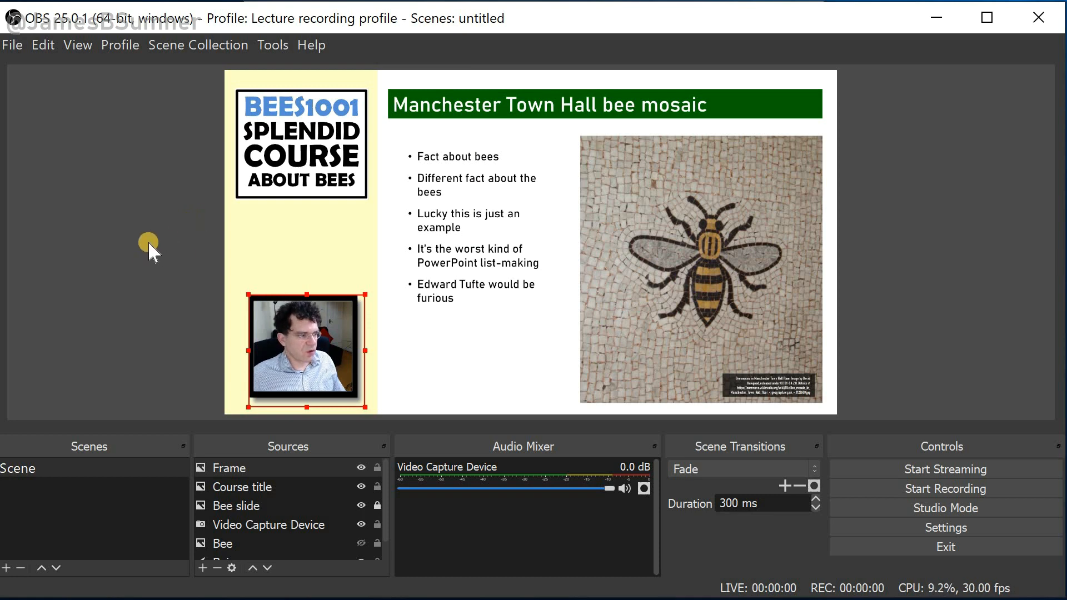
Rename the scene to Main slide head in corner
{"action": "right_click", "coordinate": [29, 475]}
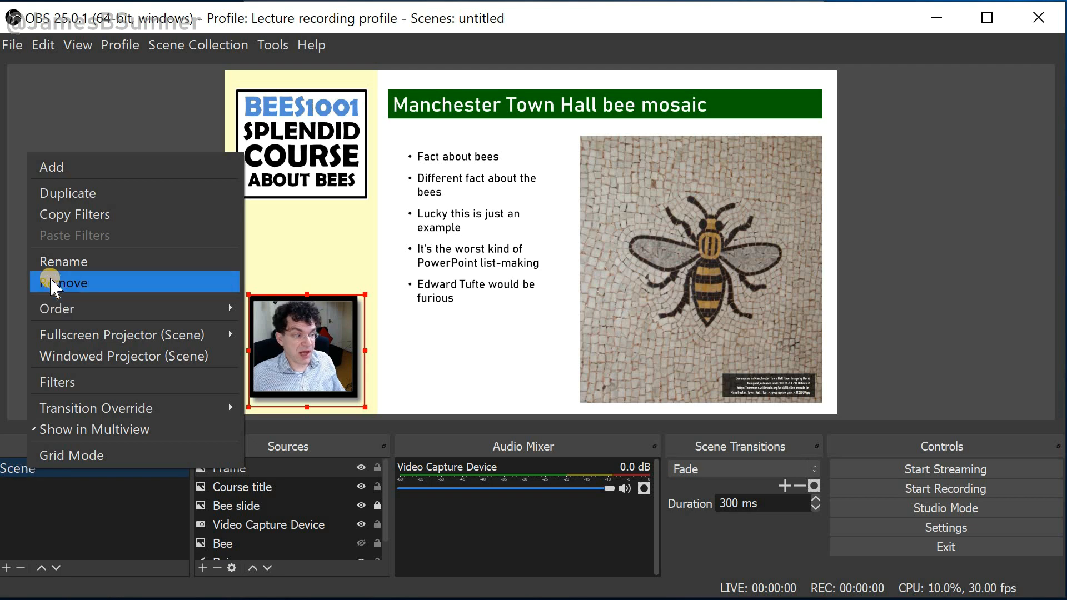
{"action": "left_click", "coordinate": [59, 264]}
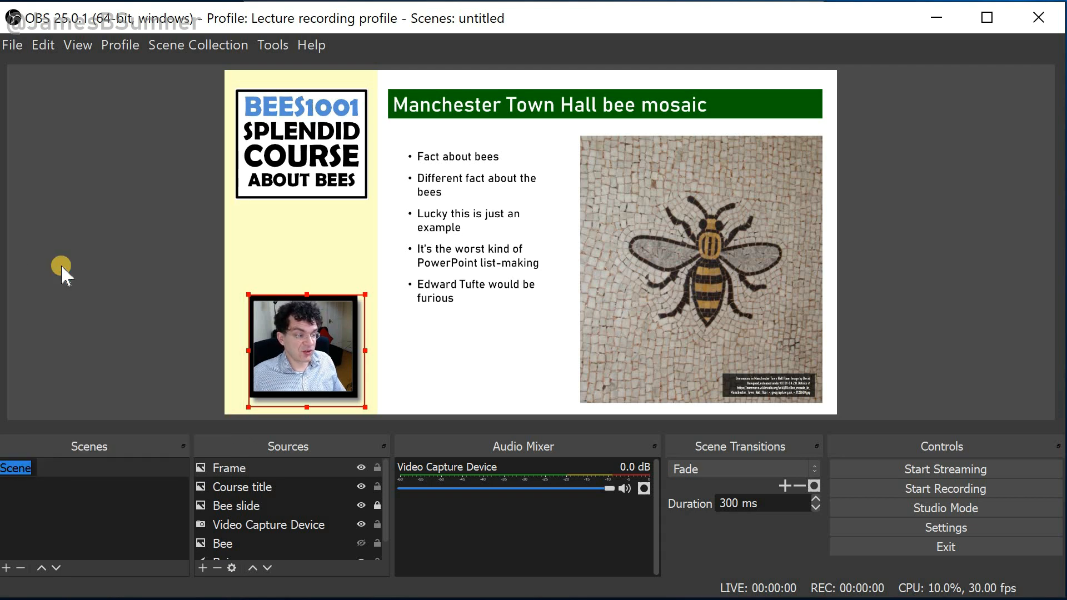
{"action": "type", "text": "Main slide head"}
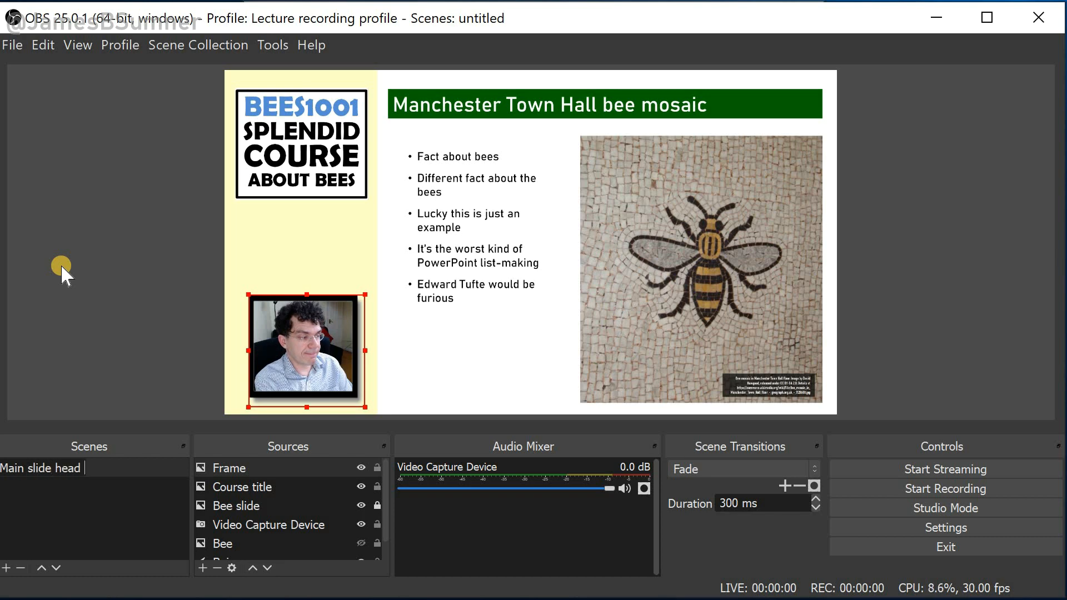
{"action": "type", "text": " in corner"}
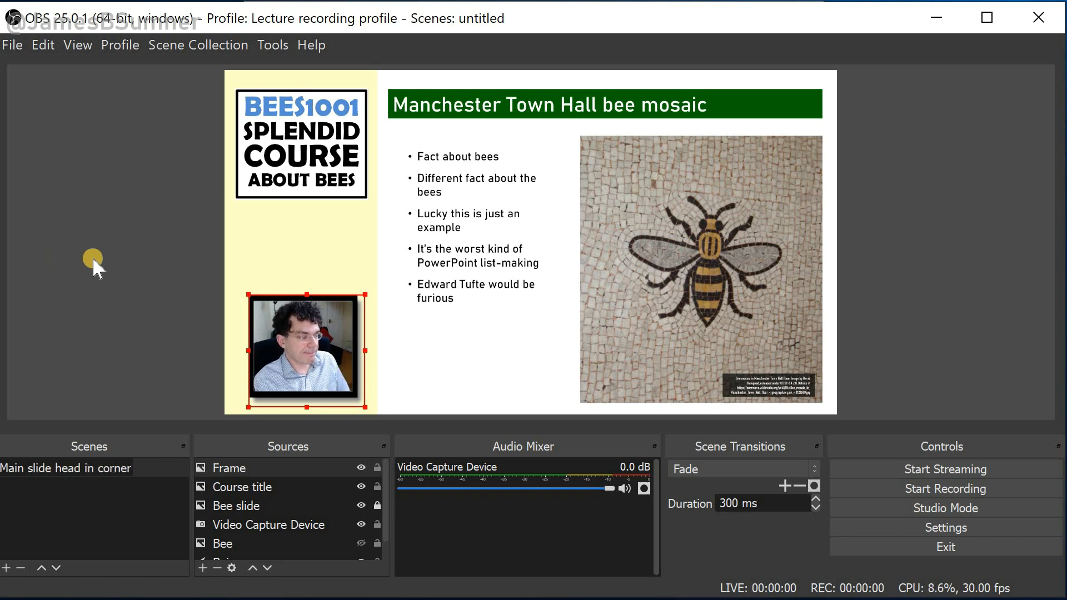
{"action": "left_click", "coordinate": [41, 514]}
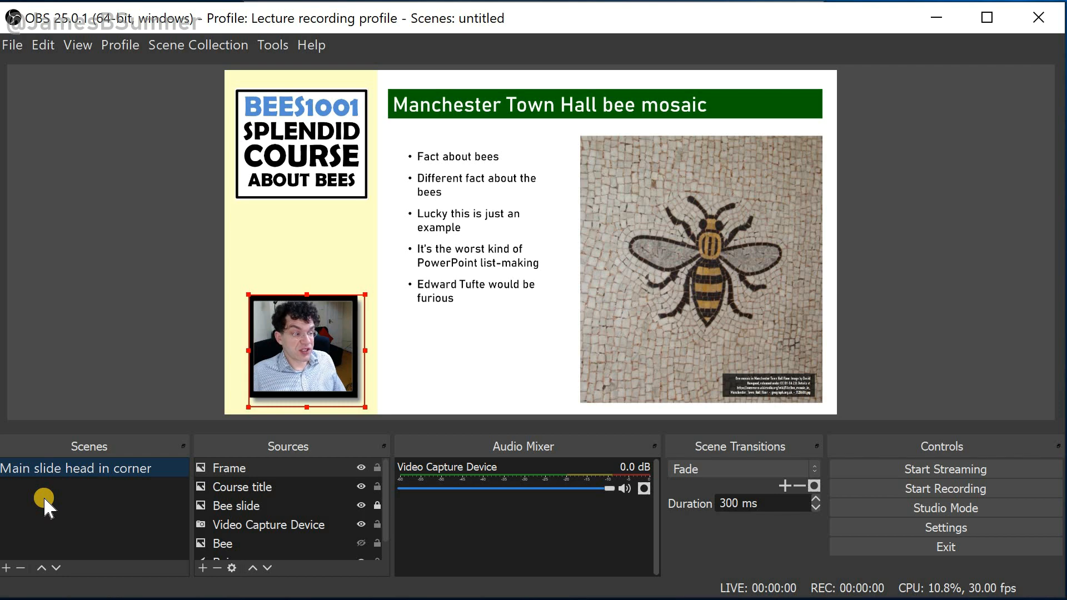
Duplicate the scene and name the copy Webcam main view
{"action": "left_click", "coordinate": [6, 567]}
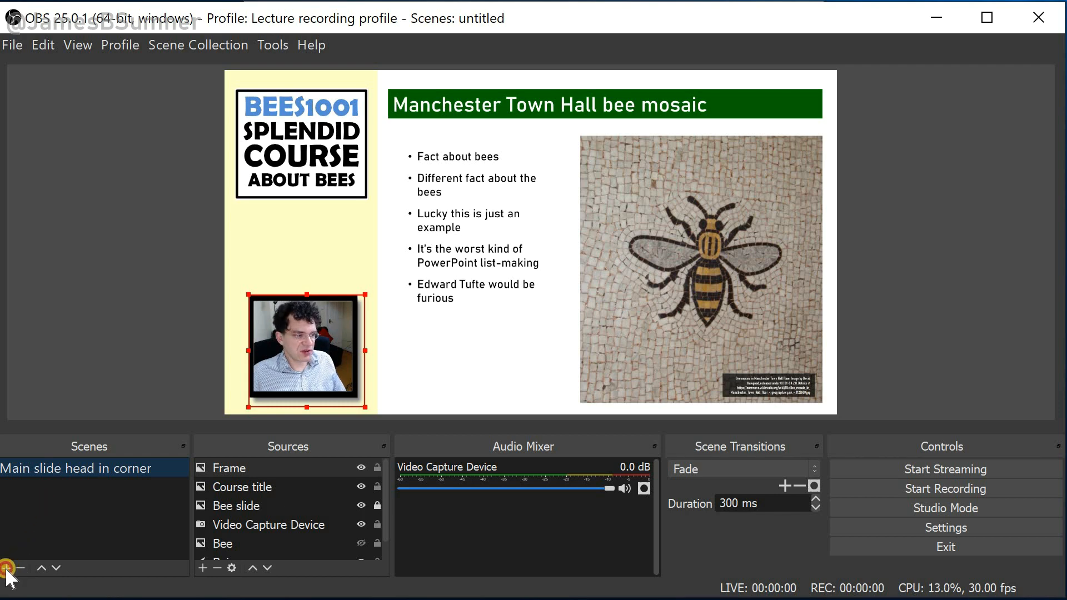
{"action": "left_click", "coordinate": [545, 347]}
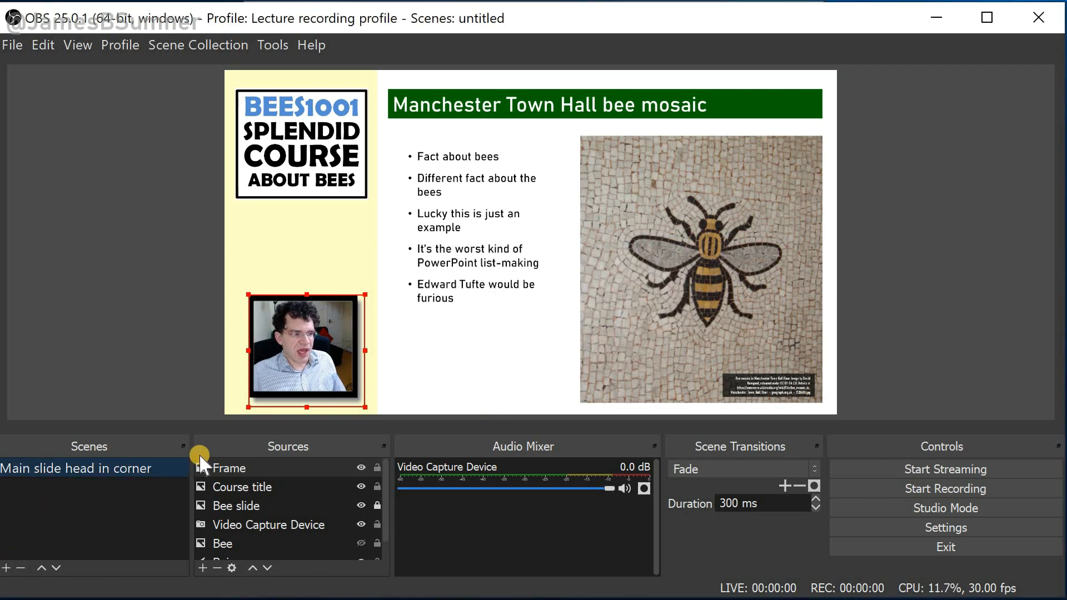
{"action": "right_click", "coordinate": [109, 471]}
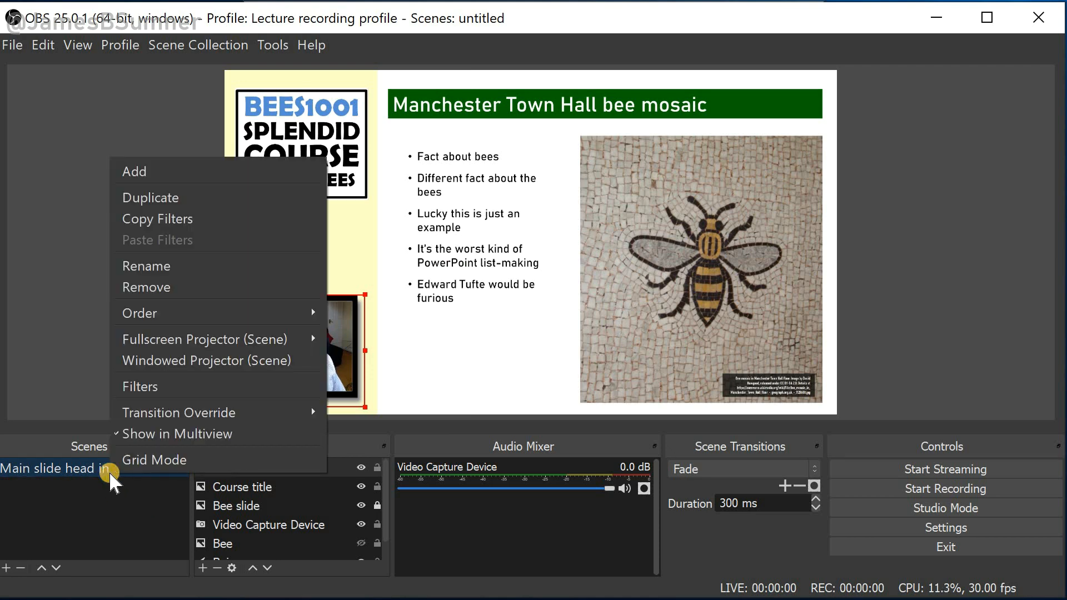
{"action": "left_click", "coordinate": [123, 198]}
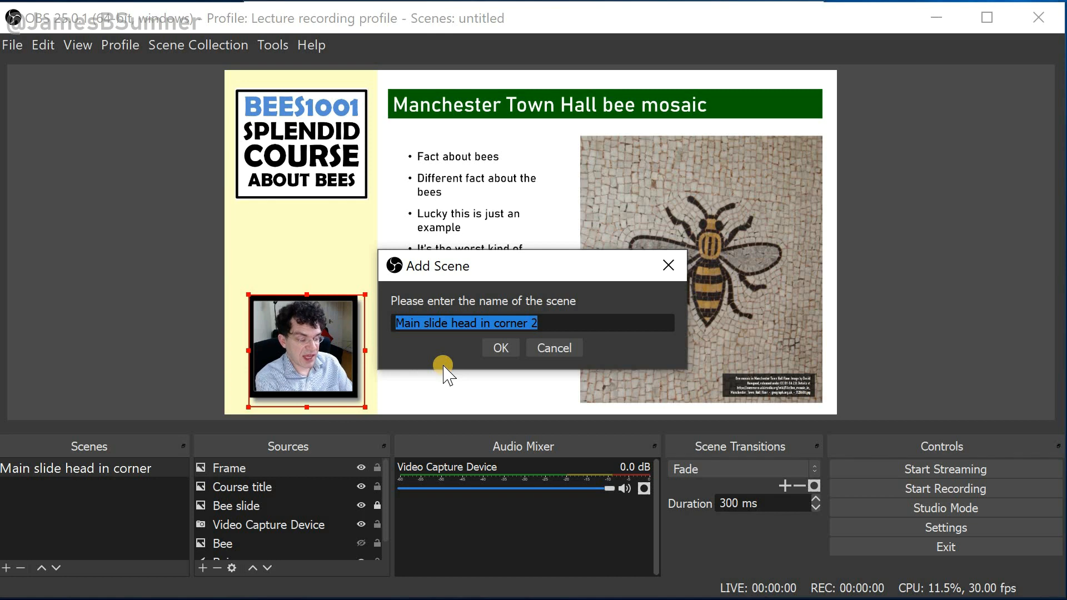
{"action": "type", "text": "Webcam main view"}
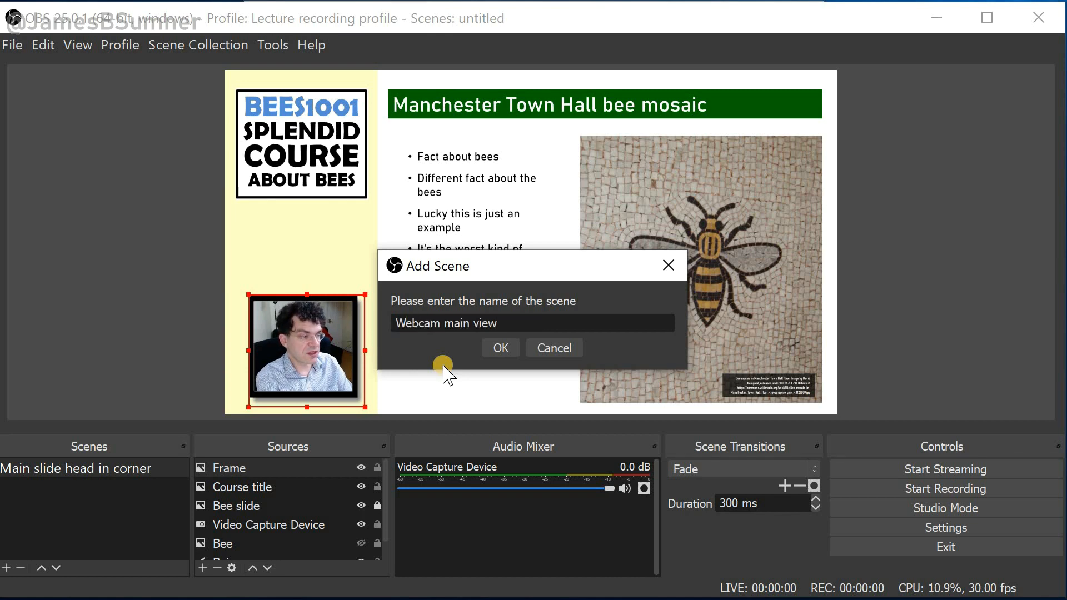
{"action": "key", "text": "Return"}
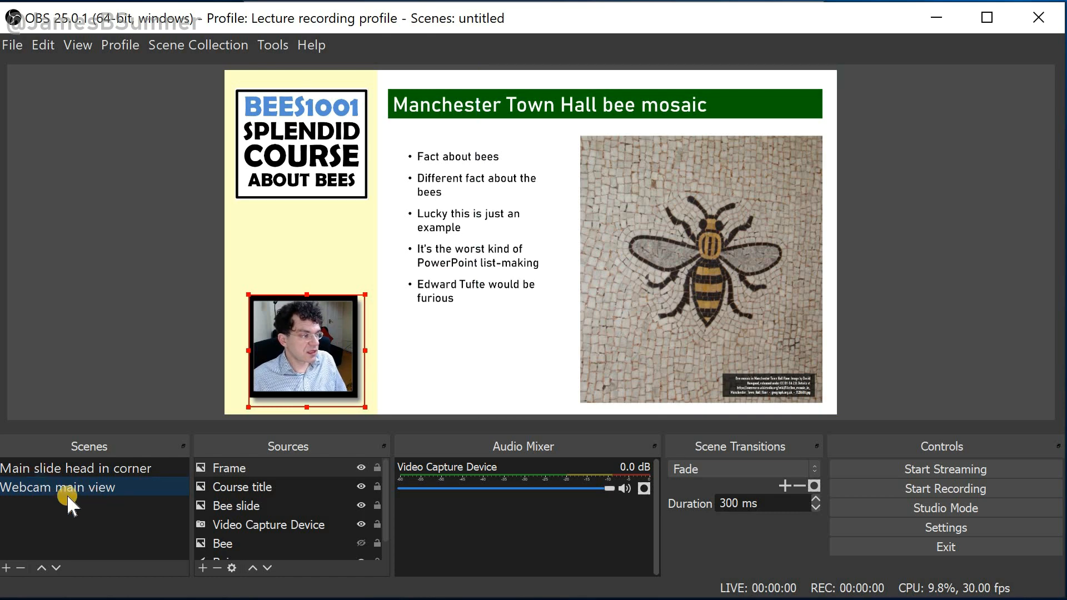
Switch to the Webcam main view scene and remove the hidden Bee source
{"action": "left_click", "coordinate": [67, 472]}
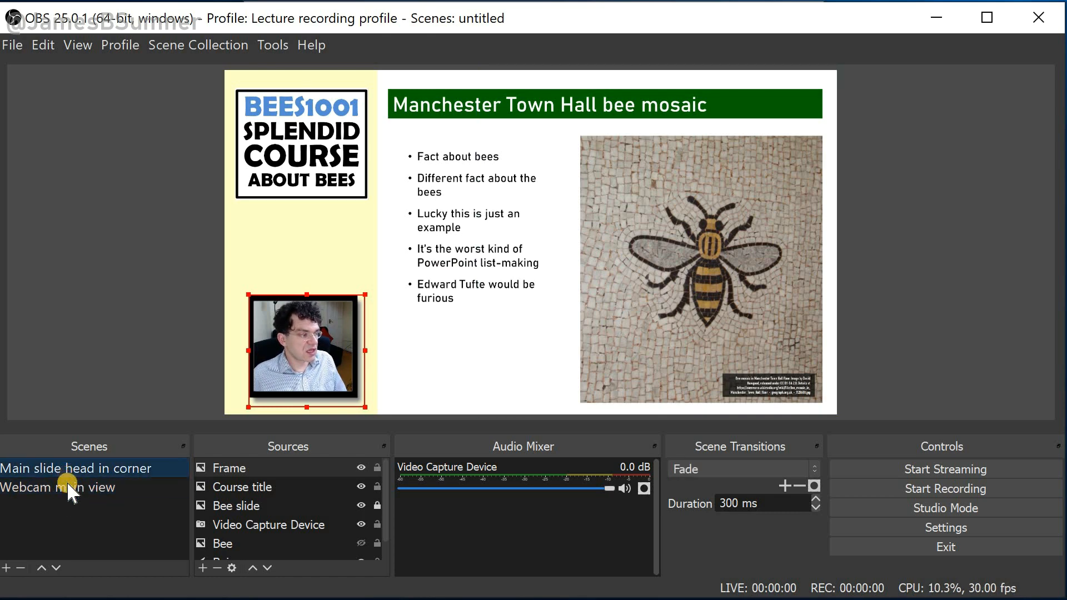
{"action": "left_click", "coordinate": [68, 479]}
{"action": "left_click", "coordinate": [69, 468]}
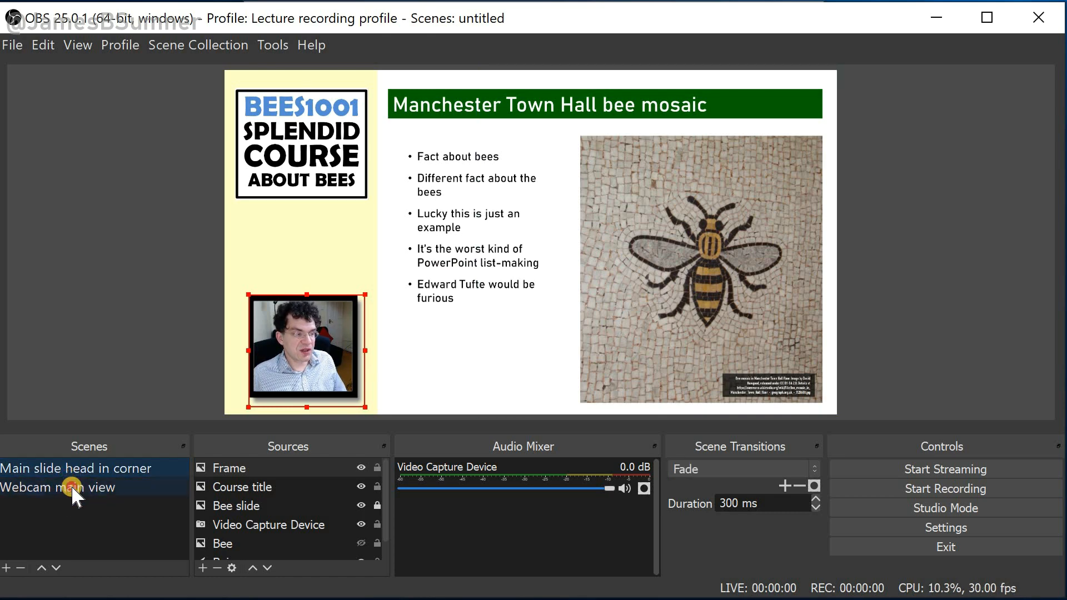
{"action": "left_click", "coordinate": [71, 488]}
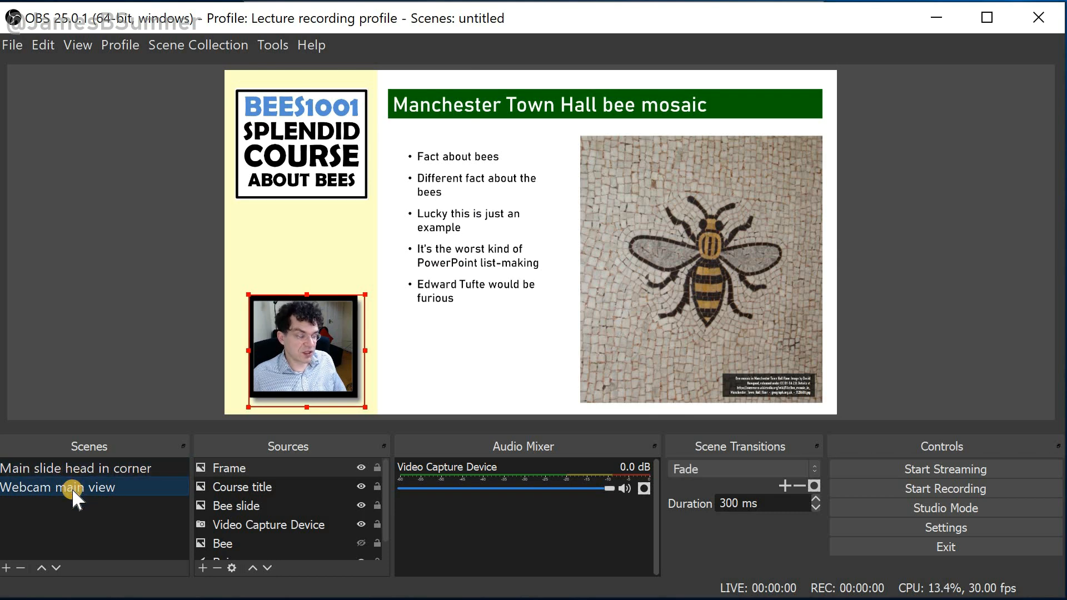
{"action": "left_click", "coordinate": [384, 289]}
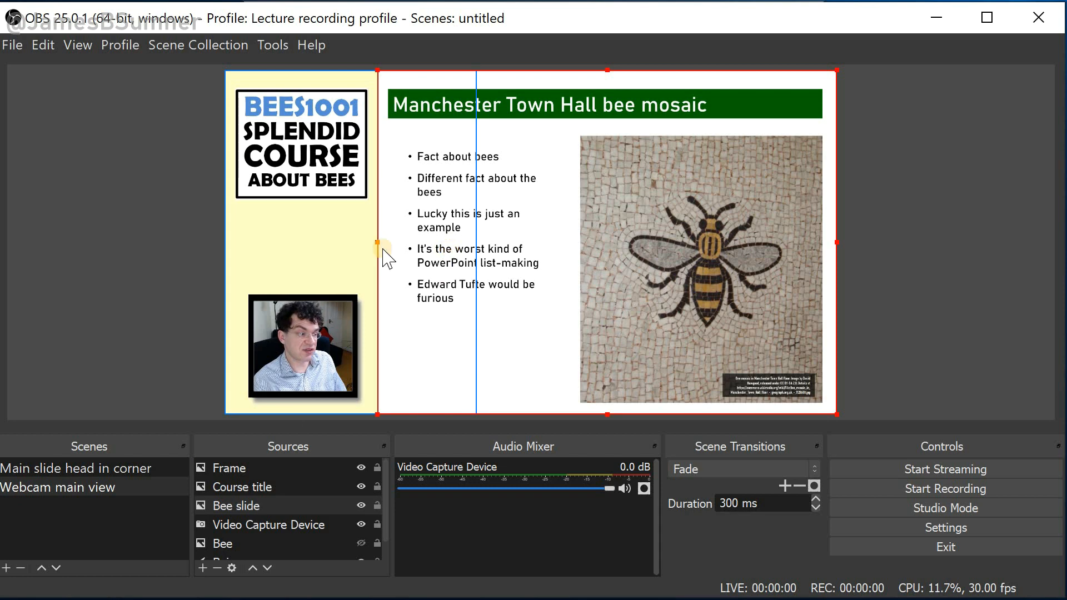
{"action": "left_click", "coordinate": [582, 258]}
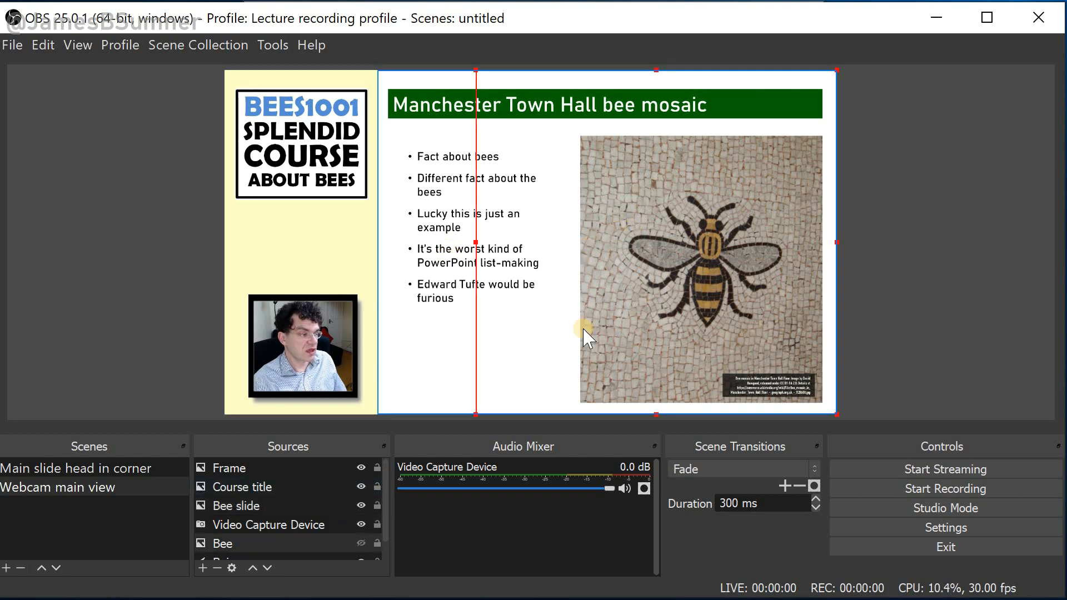
{"action": "key", "text": "Delete"}
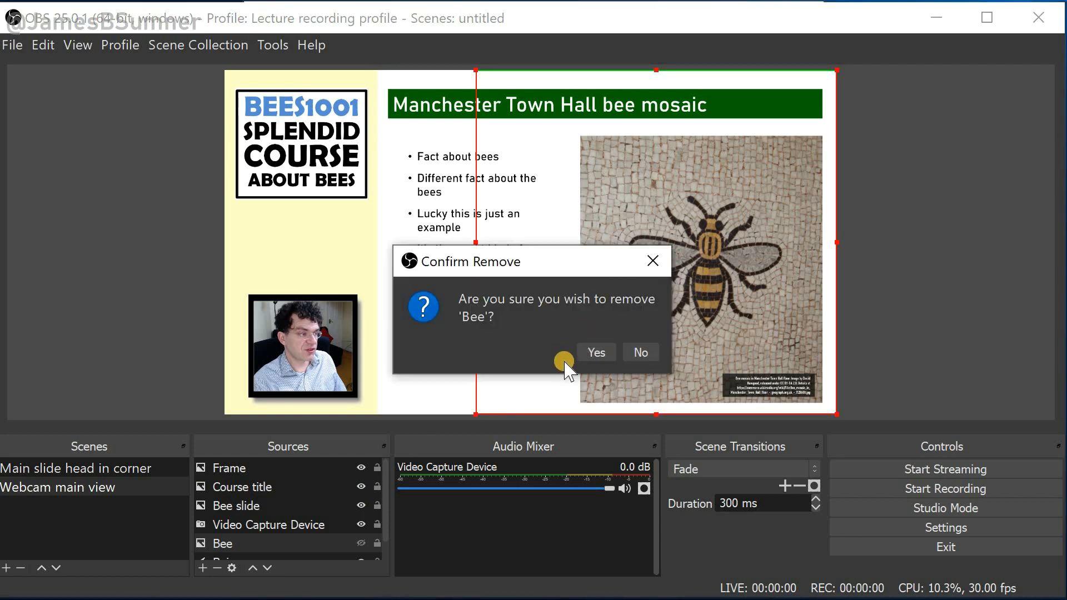
{"action": "left_click", "coordinate": [588, 354]}
Remove the Bee slide, Course title and Frame sources from the Webcam main view scene
{"action": "left_click", "coordinate": [490, 264]}
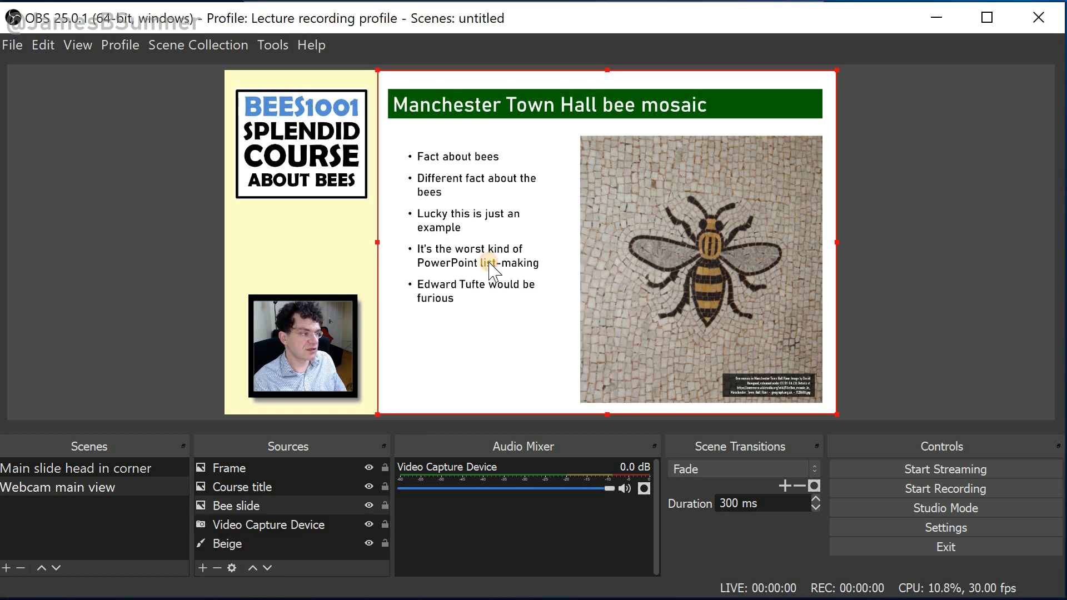
{"action": "key", "text": "Delete"}
{"action": "left_click", "coordinate": [592, 350]}
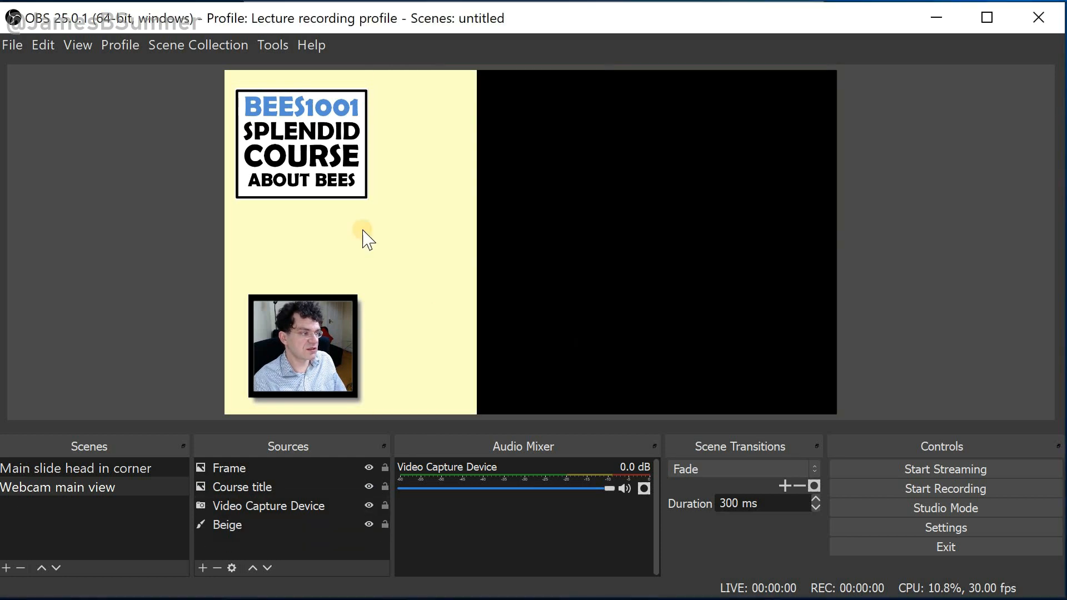
{"action": "left_click", "coordinate": [321, 181]}
{"action": "key", "text": "Delete"}
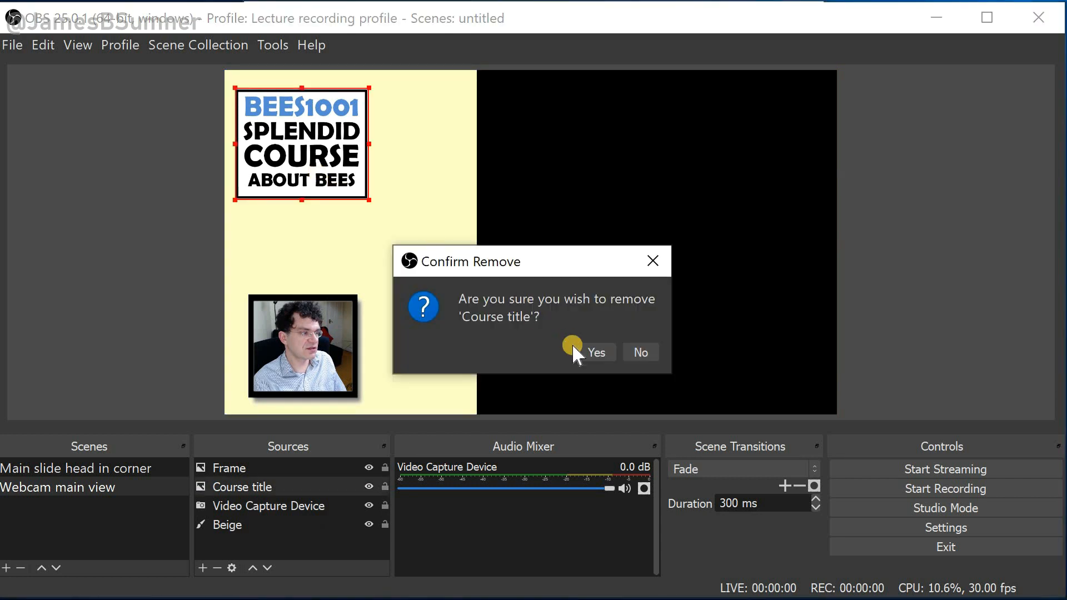
{"action": "left_click", "coordinate": [586, 352]}
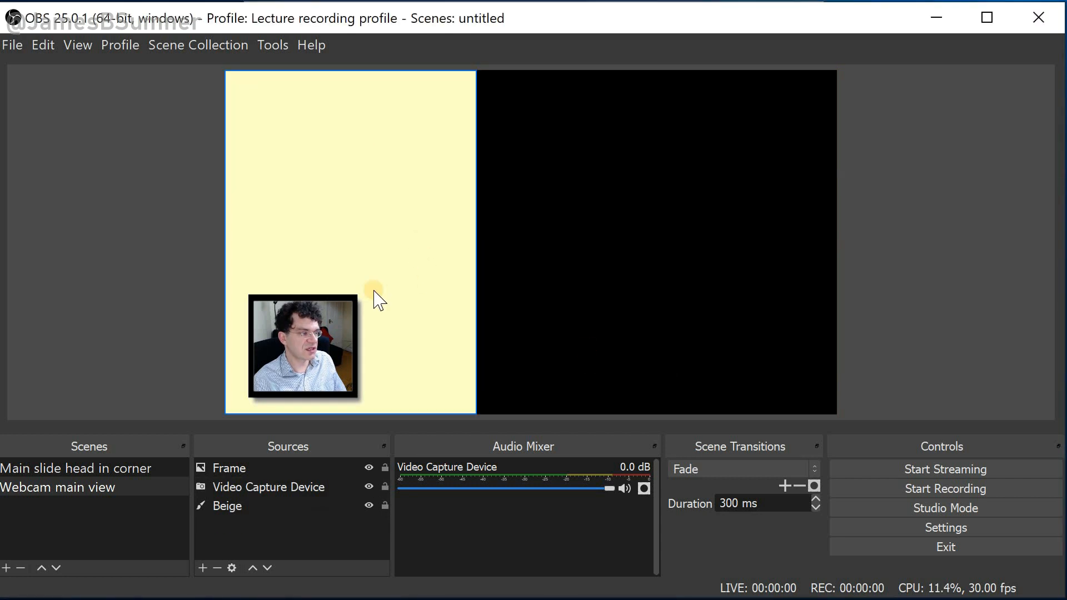
{"action": "left_click", "coordinate": [362, 314]}
{"action": "key", "text": "Delete"}
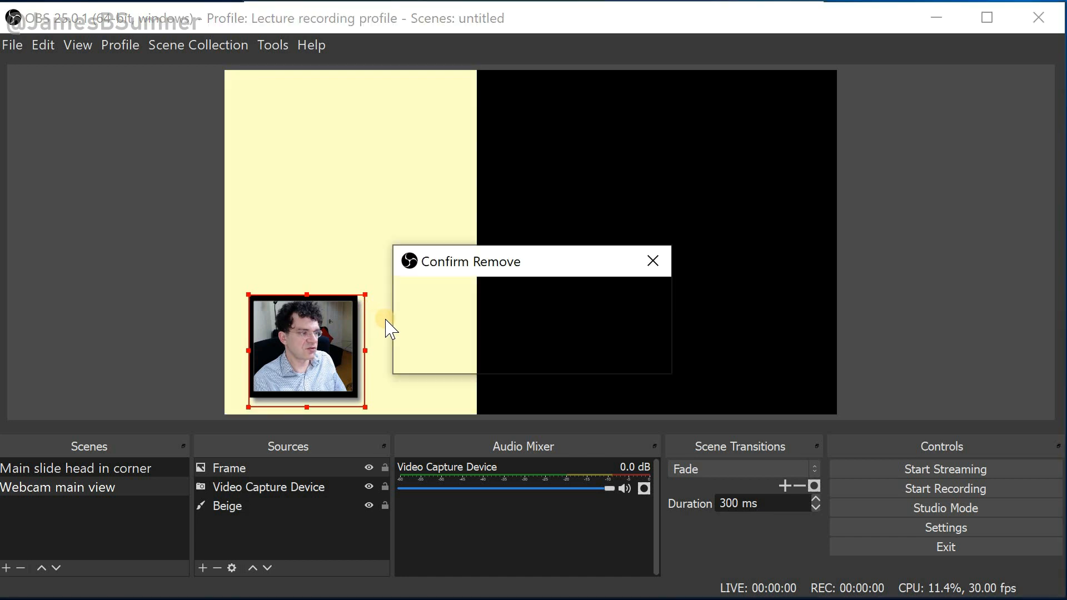
{"action": "left_click", "coordinate": [597, 353]}
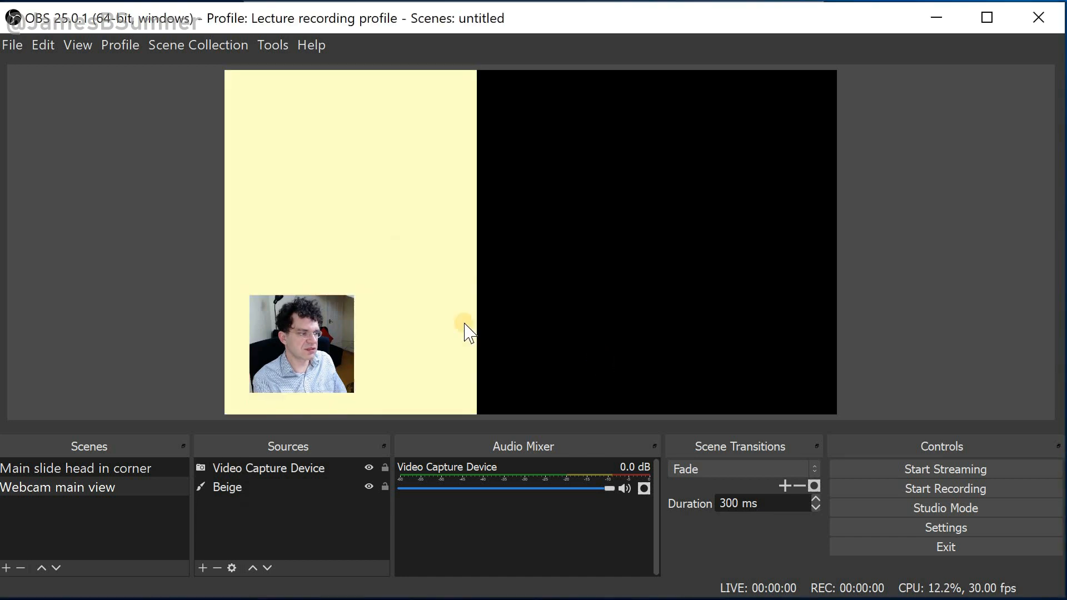
Stretch the beige background across the whole canvas and lock its layer
{"action": "left_click", "coordinate": [426, 291]}
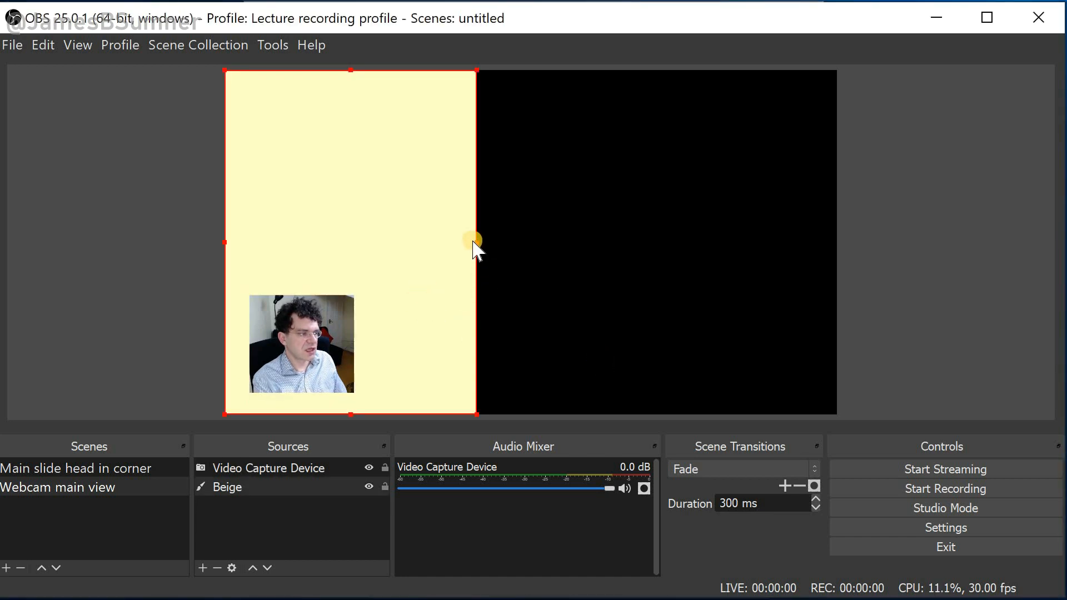
{"action": "left_click_drag", "start_coordinate": [476, 240], "coordinate": [836, 399]}
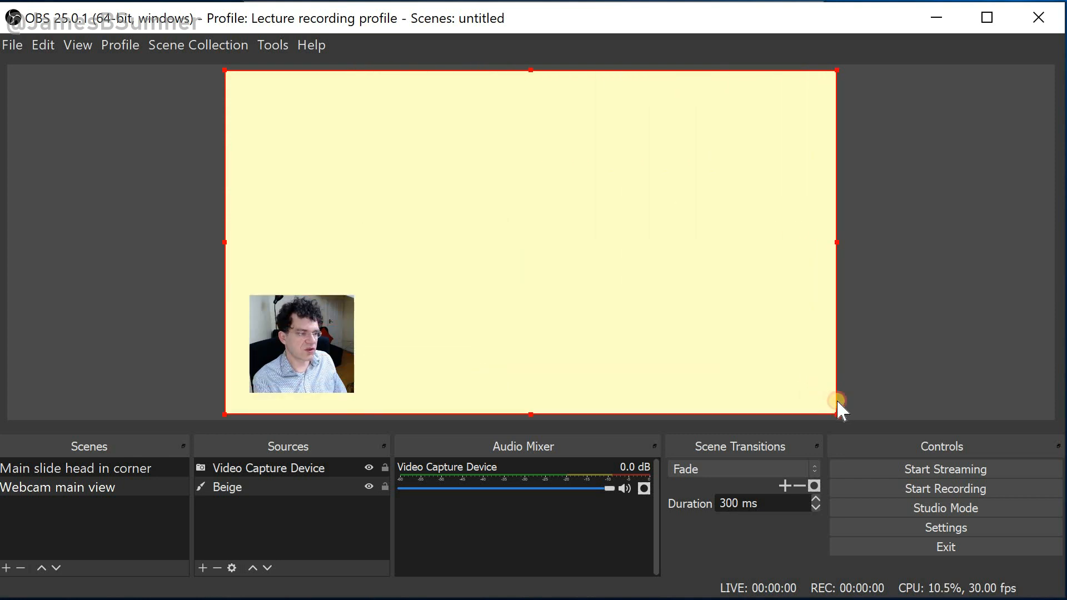
{"action": "left_click", "coordinate": [384, 486]}
Move the webcam feed to the upper middle of the canvas
{"action": "left_click_drag", "start_coordinate": [317, 358], "coordinate": [487, 242]}
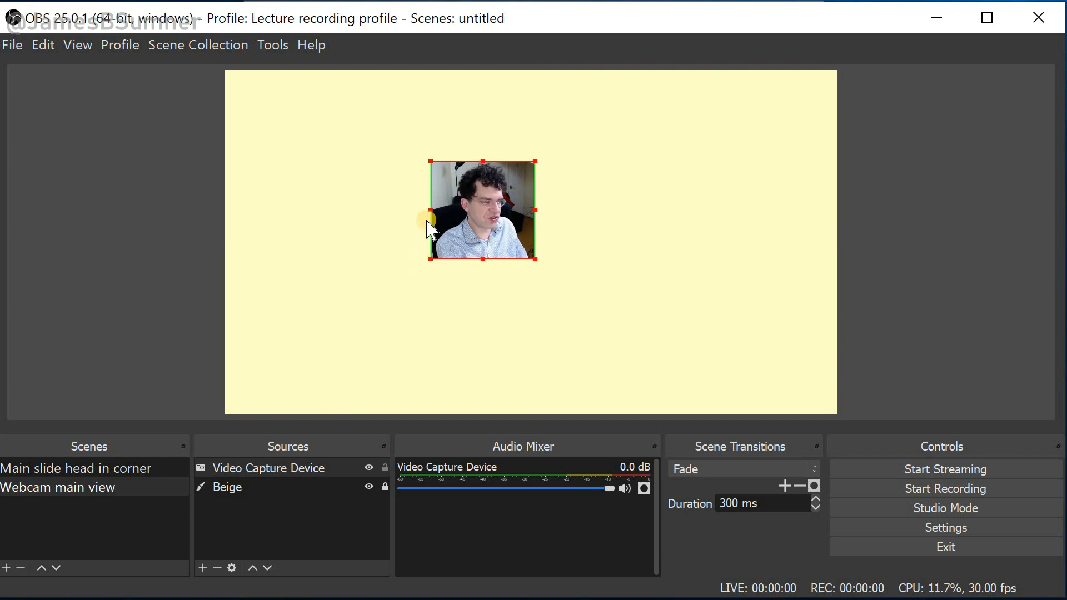
Uncrop the webcam feed's left and right sides, then resize it to fill the whole canvas
{"action": "key", "text": "alt"}
{"action": "left_click_drag", "start_coordinate": [432, 211], "coordinate": [303, 216]}
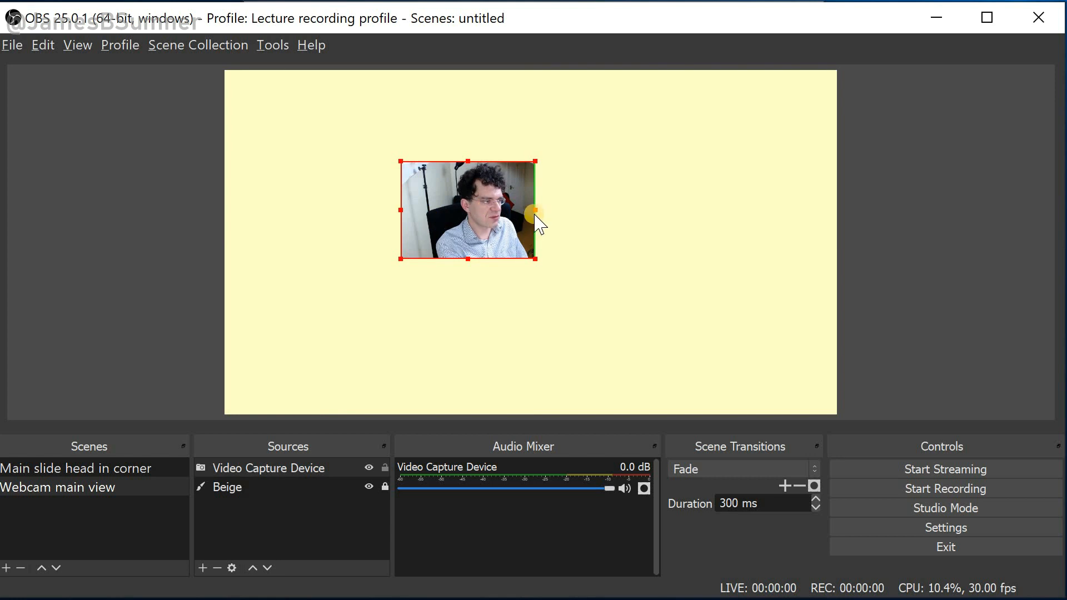
{"action": "left_click_drag", "start_coordinate": [535, 210], "coordinate": [577, 219]}
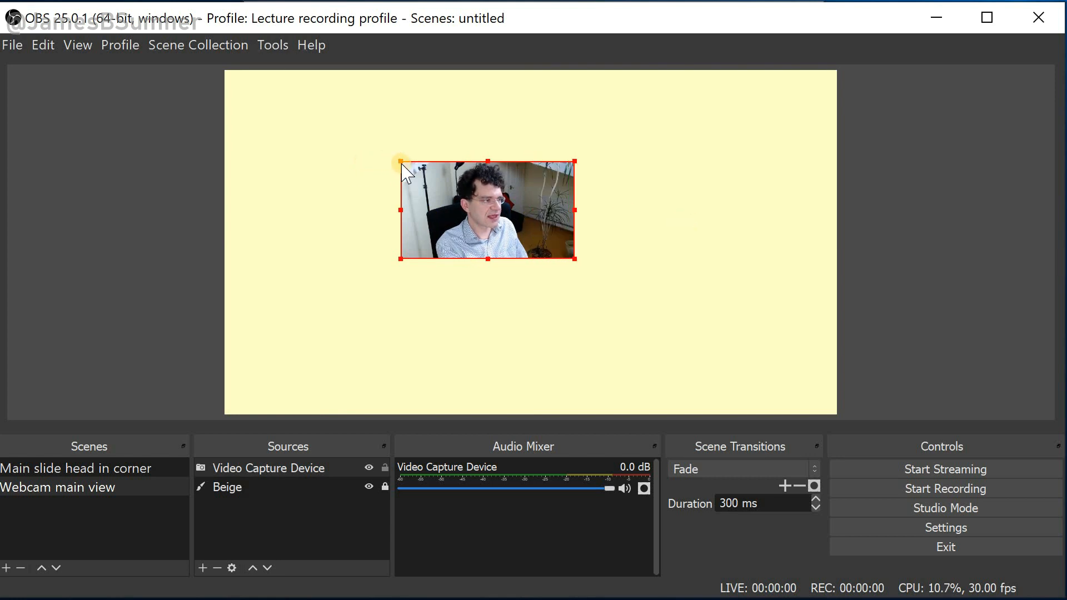
{"action": "left_click_drag", "start_coordinate": [403, 167], "coordinate": [251, 115]}
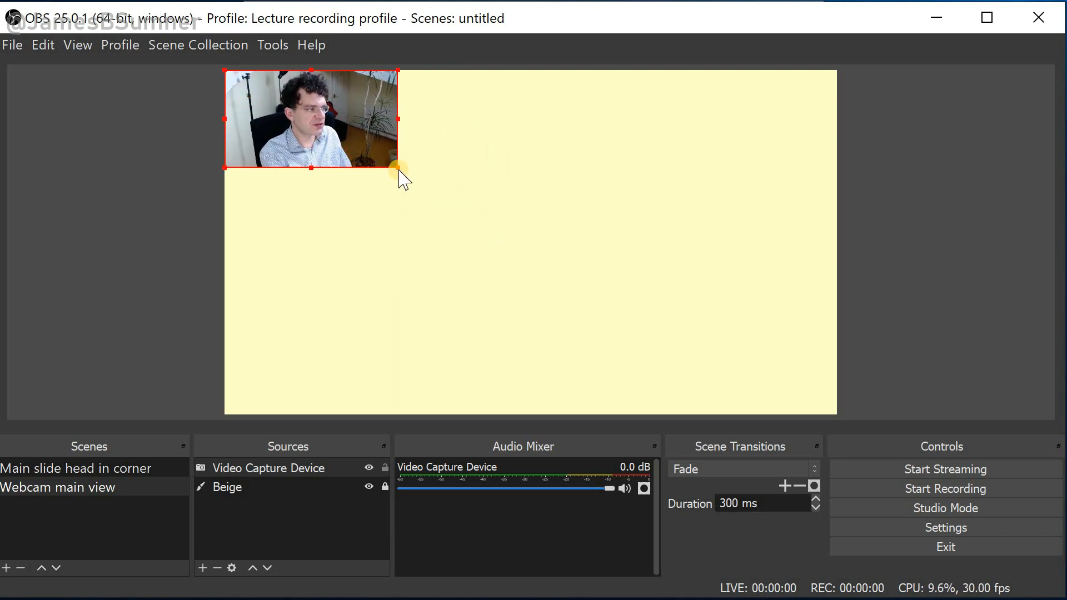
{"action": "left_click_drag", "start_coordinate": [465, 196], "coordinate": [833, 414]}
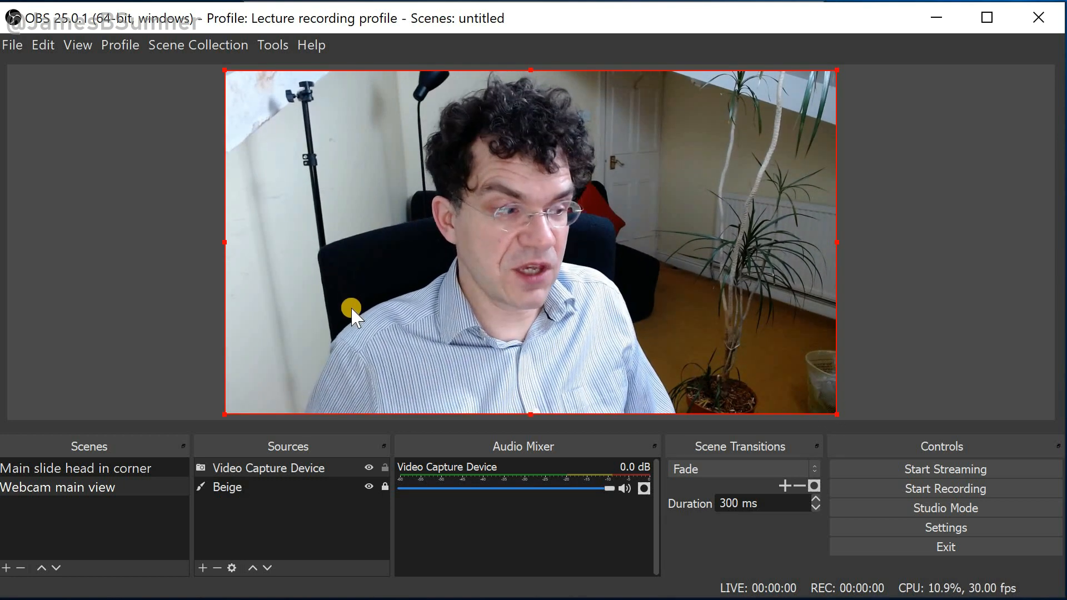
Switch back and forth between the two scenes to preview the transition
{"action": "left_click", "coordinate": [58, 488]}
{"action": "left_click_drag", "start_coordinate": [60, 465], "coordinate": [60, 472]}
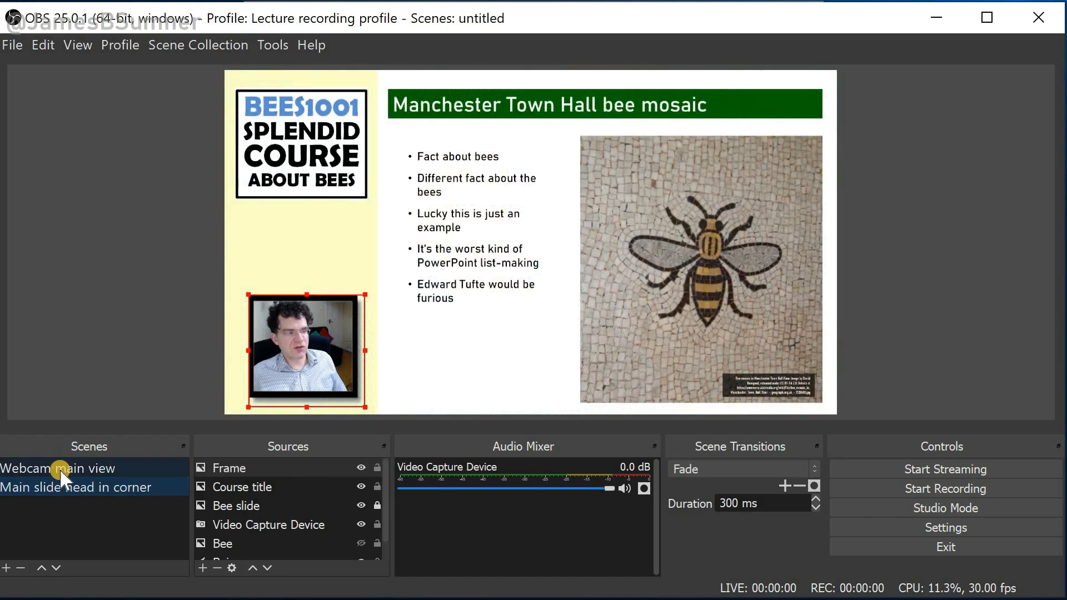
{"action": "left_click", "coordinate": [59, 467]}
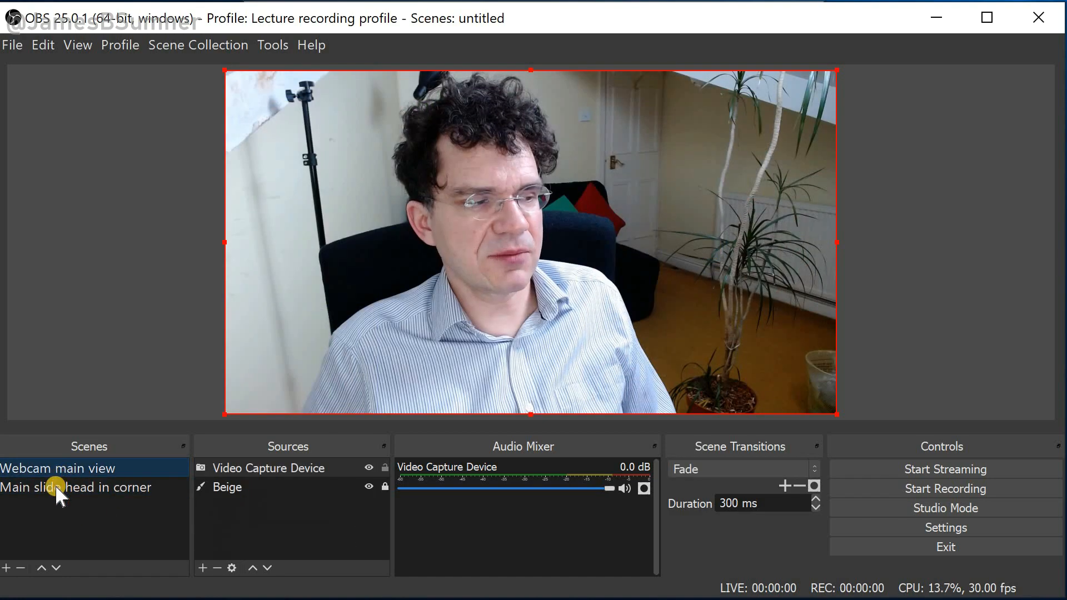
{"action": "left_click", "coordinate": [56, 488]}
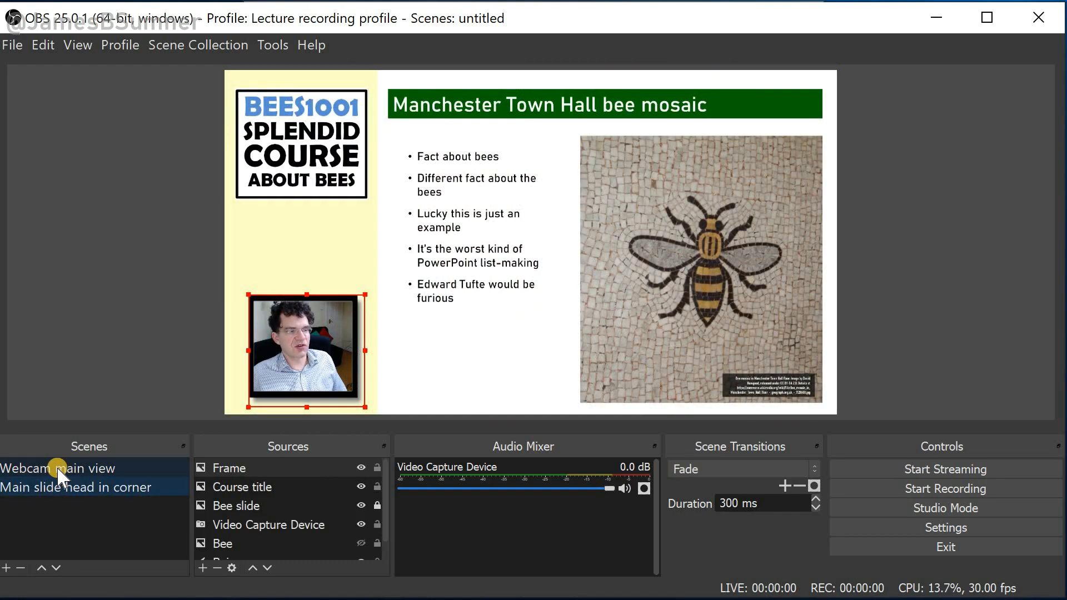
{"action": "left_click", "coordinate": [58, 468]}
{"action": "left_click", "coordinate": [80, 479]}
{"action": "left_click", "coordinate": [79, 466]}
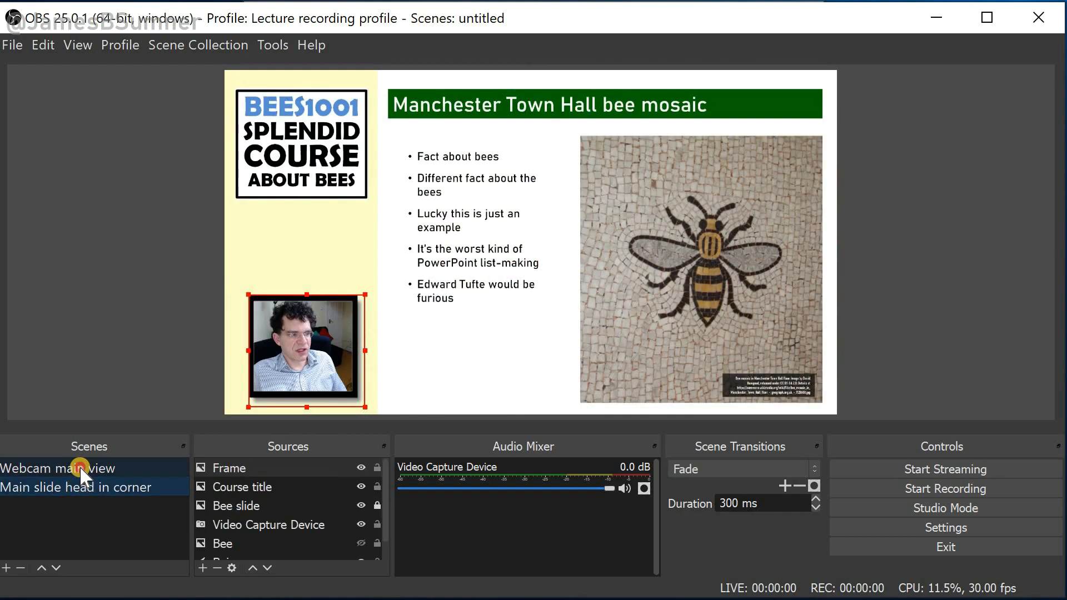
{"action": "left_click", "coordinate": [78, 486]}
{"action": "left_click", "coordinate": [81, 468]}
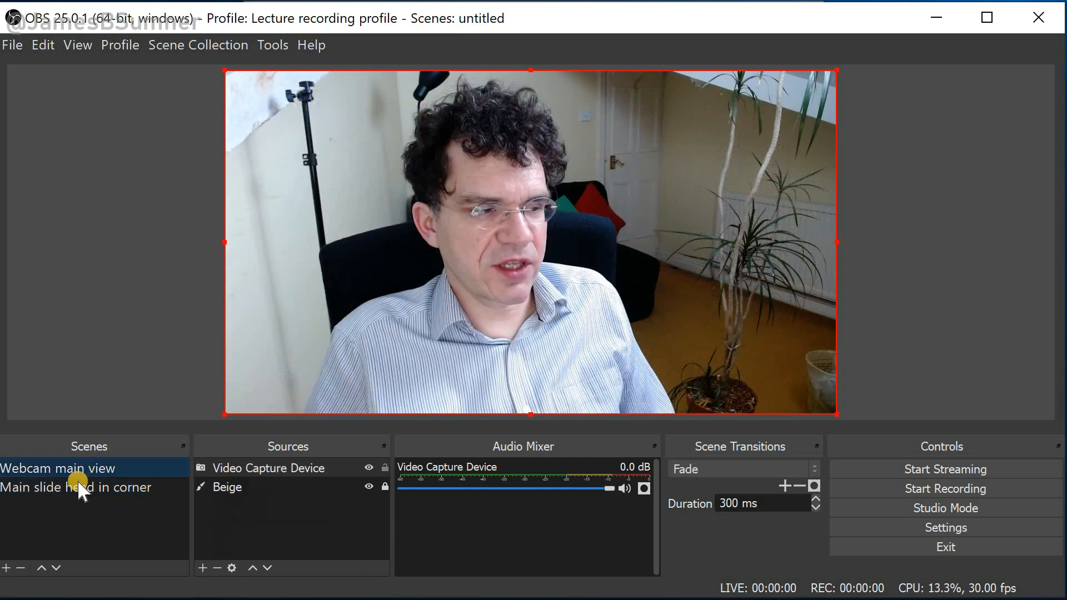
Set the scene transition to Cut and switch between the two scenes to test it
{"action": "left_click", "coordinate": [722, 467]}
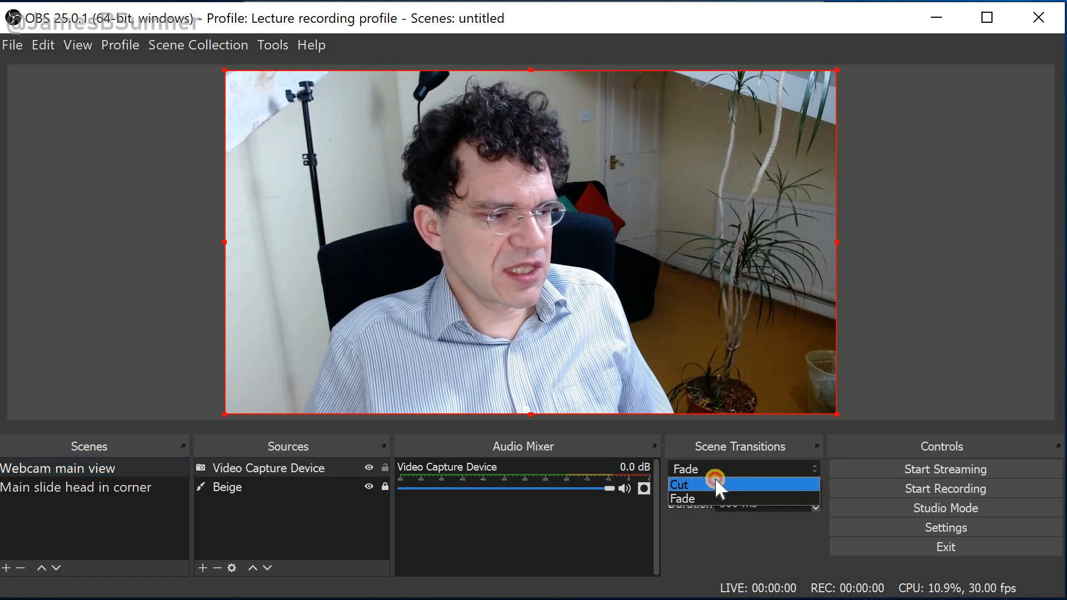
{"action": "left_click", "coordinate": [716, 483]}
{"action": "left_click", "coordinate": [102, 472]}
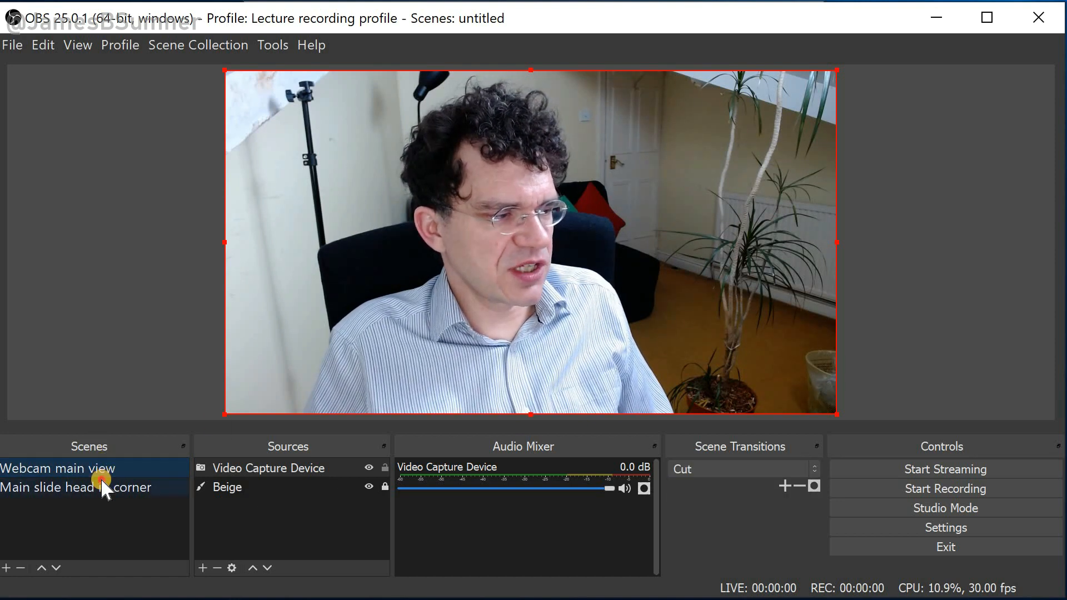
{"action": "left_click", "coordinate": [101, 480]}
{"action": "left_click", "coordinate": [98, 468]}
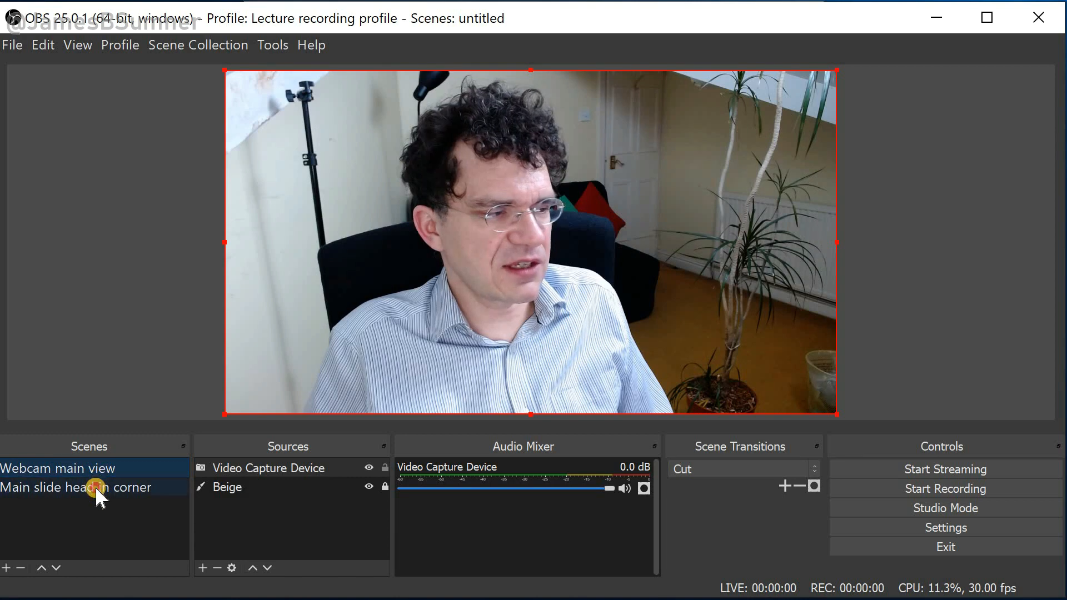
{"action": "left_click", "coordinate": [95, 485]}
{"action": "left_click", "coordinate": [95, 466]}
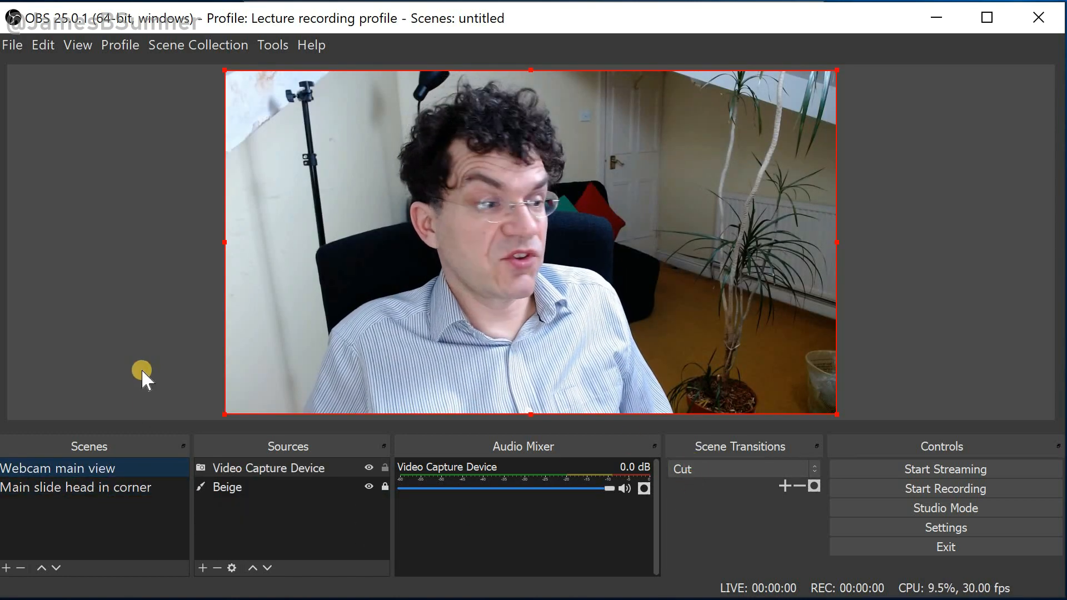
{"action": "left_click", "coordinate": [97, 486]}
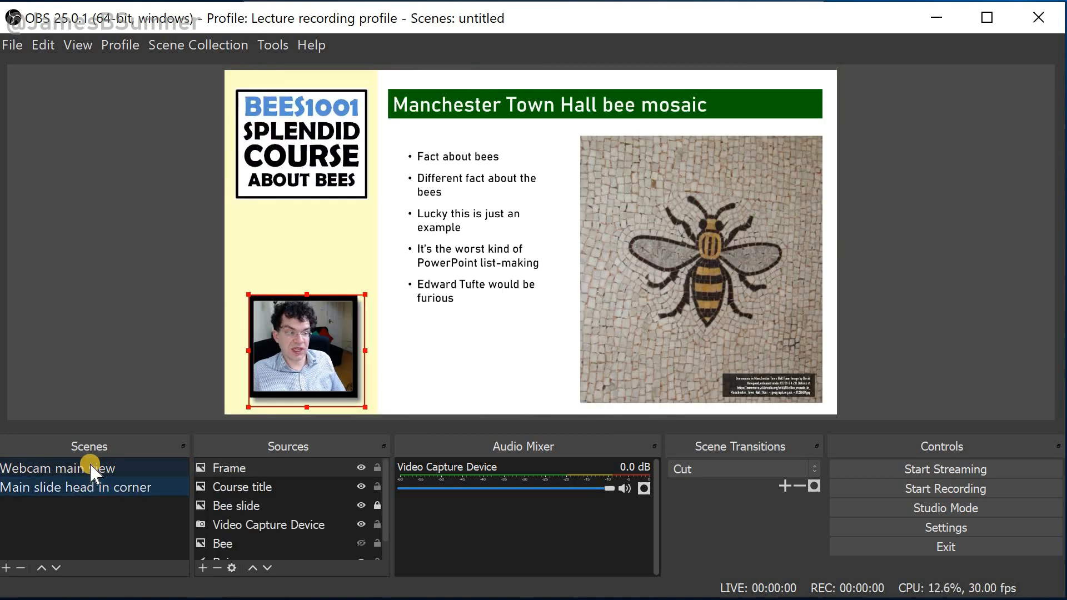
{"action": "left_click", "coordinate": [90, 465]}
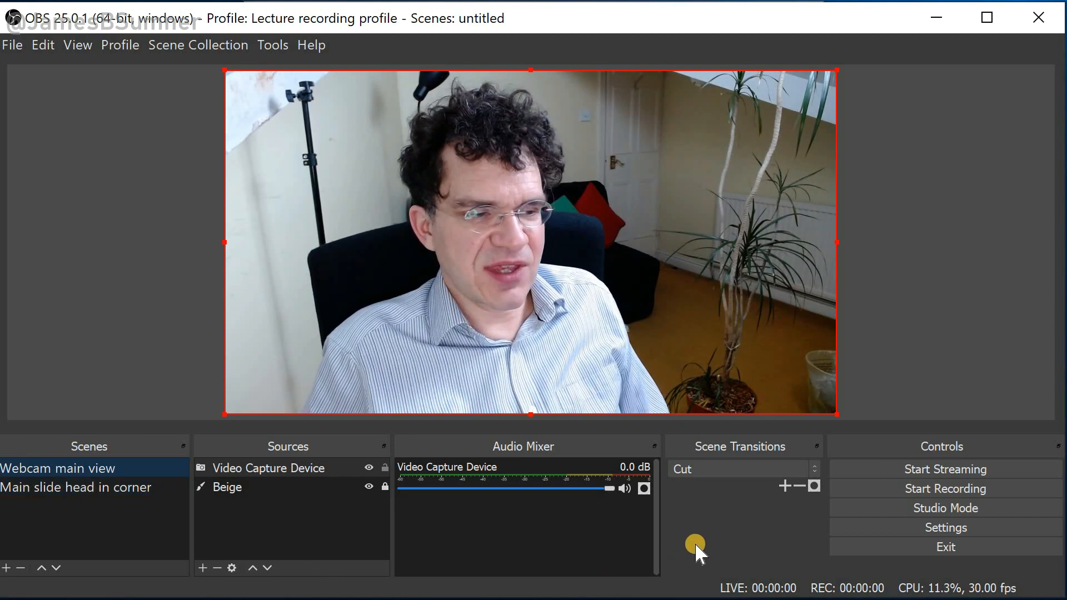
In the hotkey settings, assign Z to switch to the Main slide head in corner scene
{"action": "left_click", "coordinate": [854, 537]}
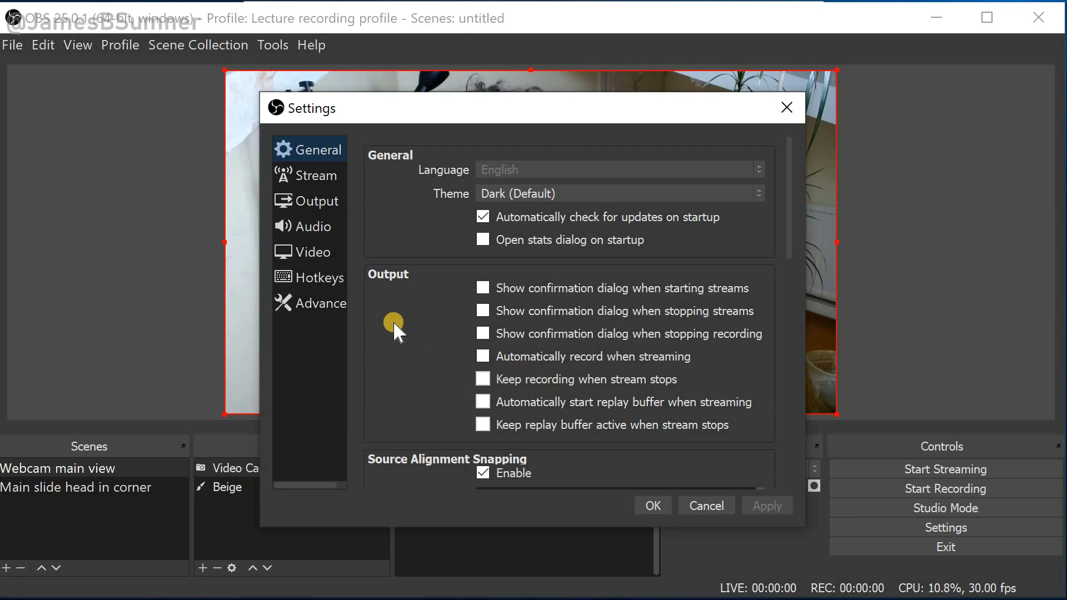
{"action": "left_click", "coordinate": [315, 280]}
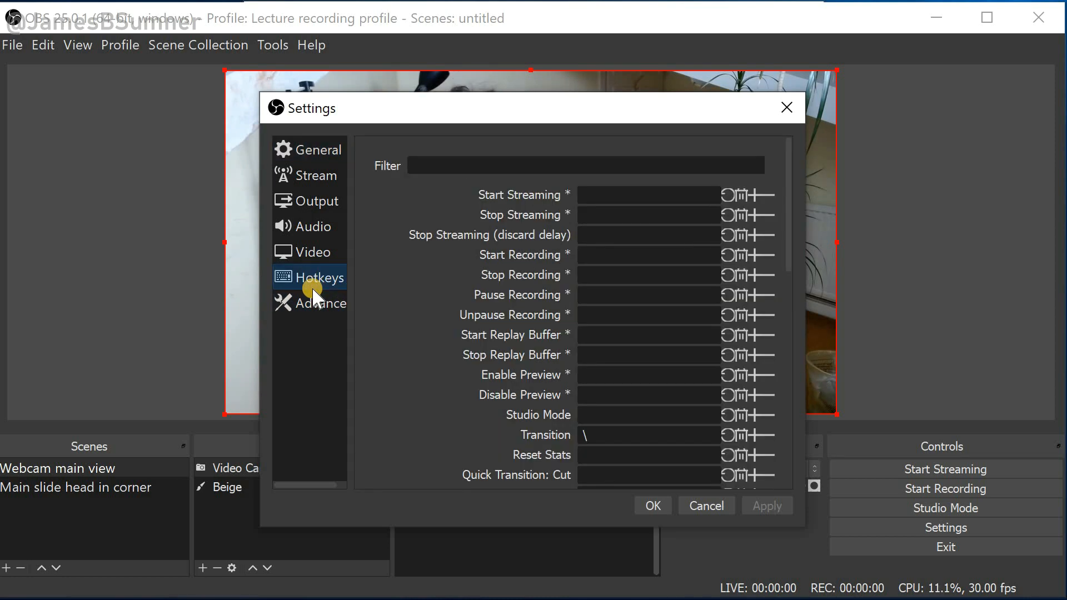
{"action": "scroll", "coordinate": [389, 321], "scroll_direction": "down", "scroll_amount": 2}
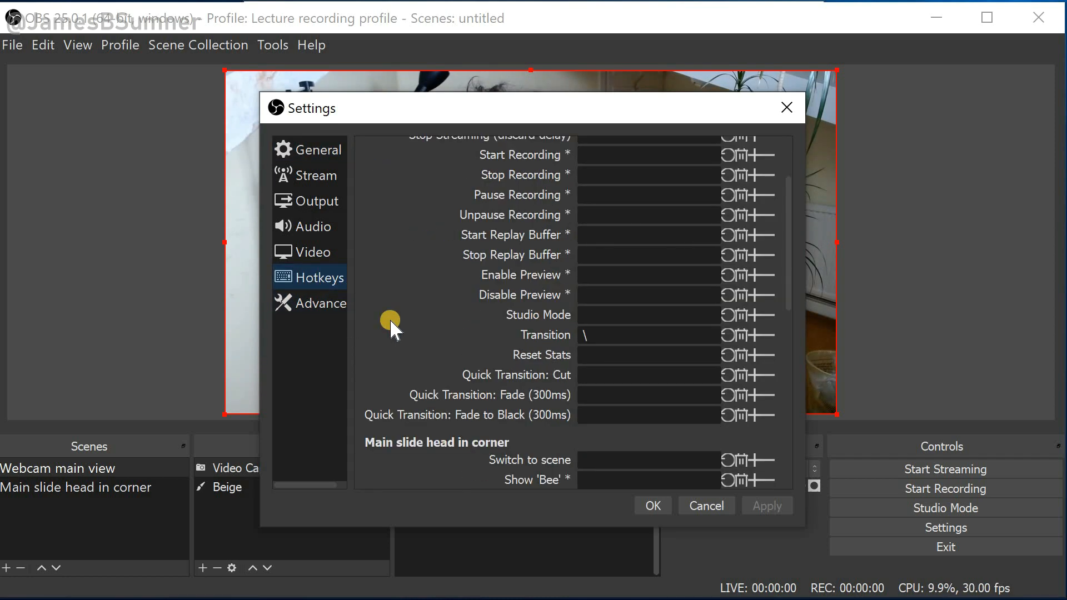
{"action": "scroll", "coordinate": [389, 321], "scroll_direction": "up", "scroll_amount": 1}
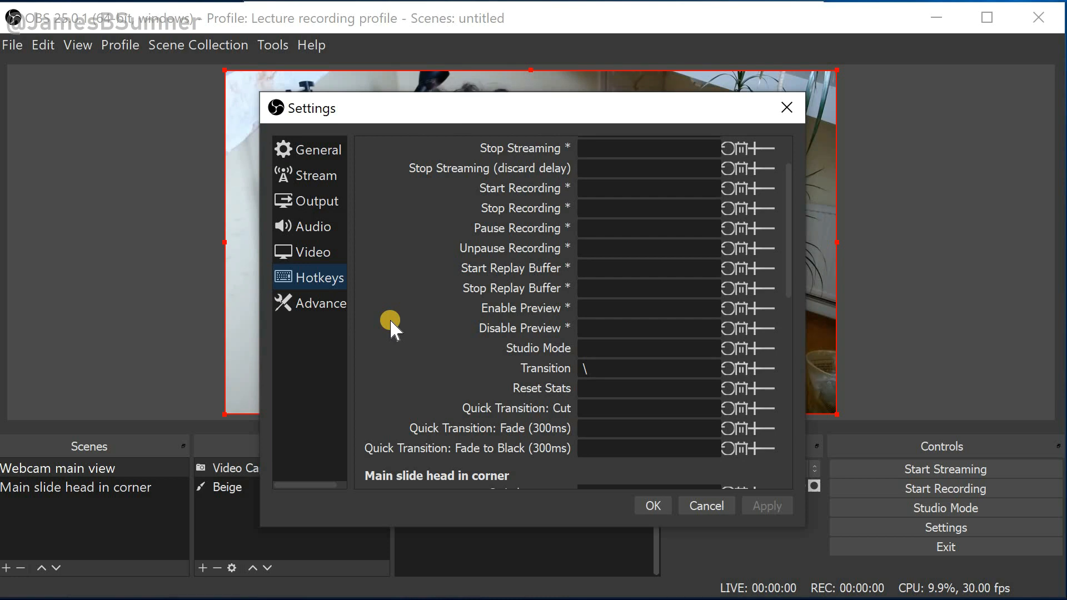
{"action": "scroll", "coordinate": [390, 322], "scroll_direction": "down", "scroll_amount": 1}
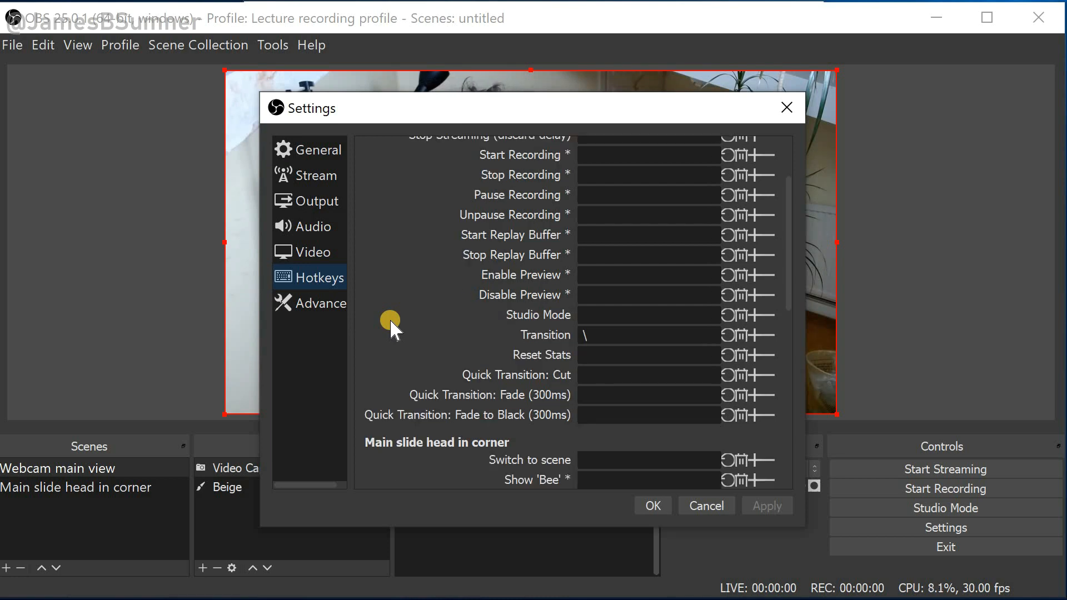
{"action": "scroll", "coordinate": [390, 323], "scroll_direction": "down", "scroll_amount": 4}
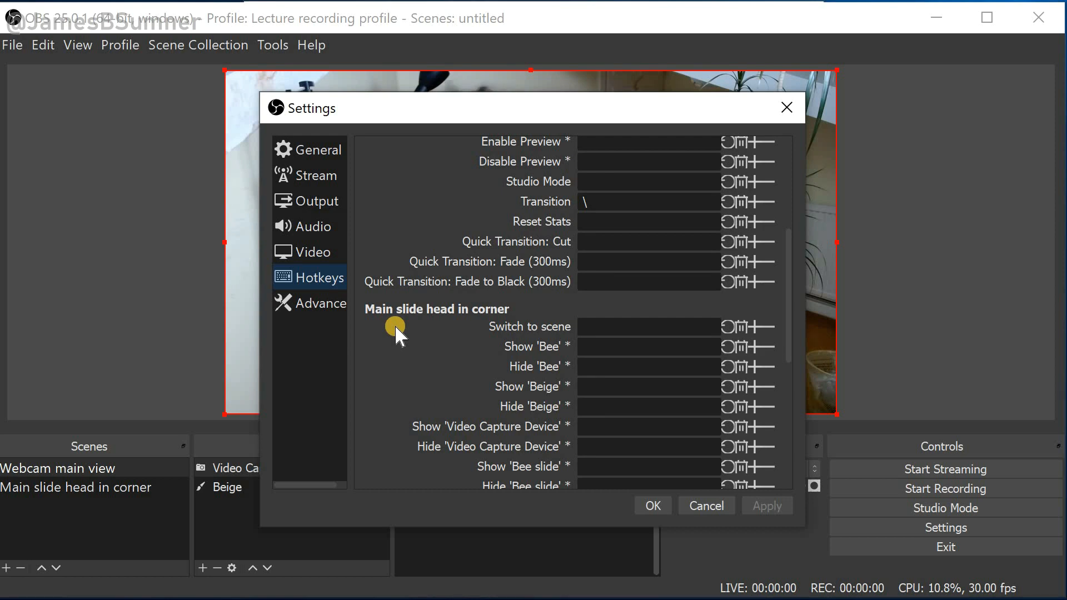
{"action": "scroll", "coordinate": [396, 330], "scroll_direction": "down", "scroll_amount": 5}
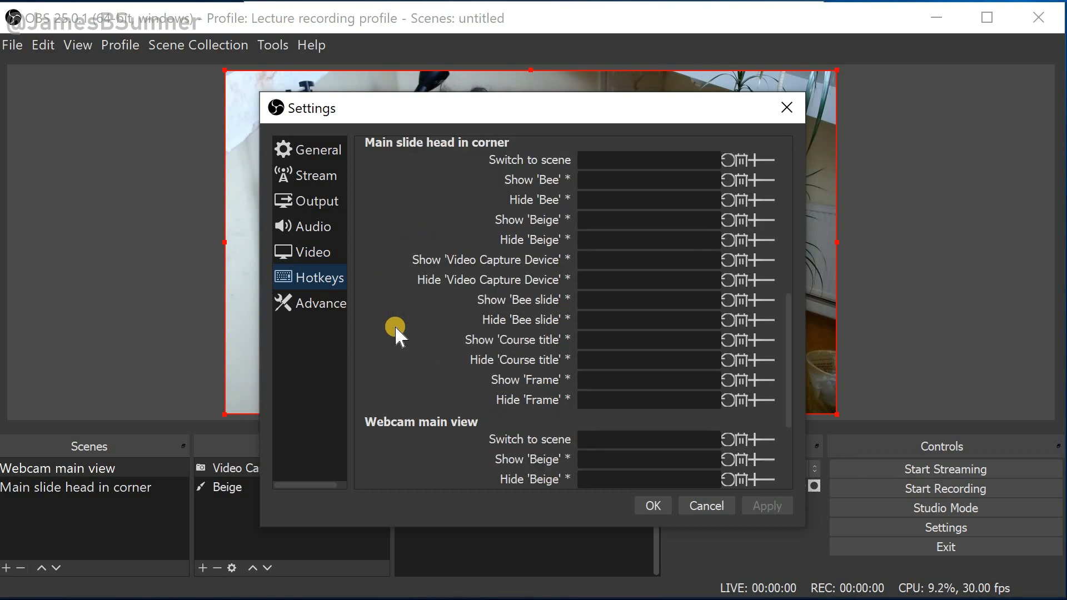
{"action": "scroll", "coordinate": [396, 328], "scroll_direction": "down", "scroll_amount": 4}
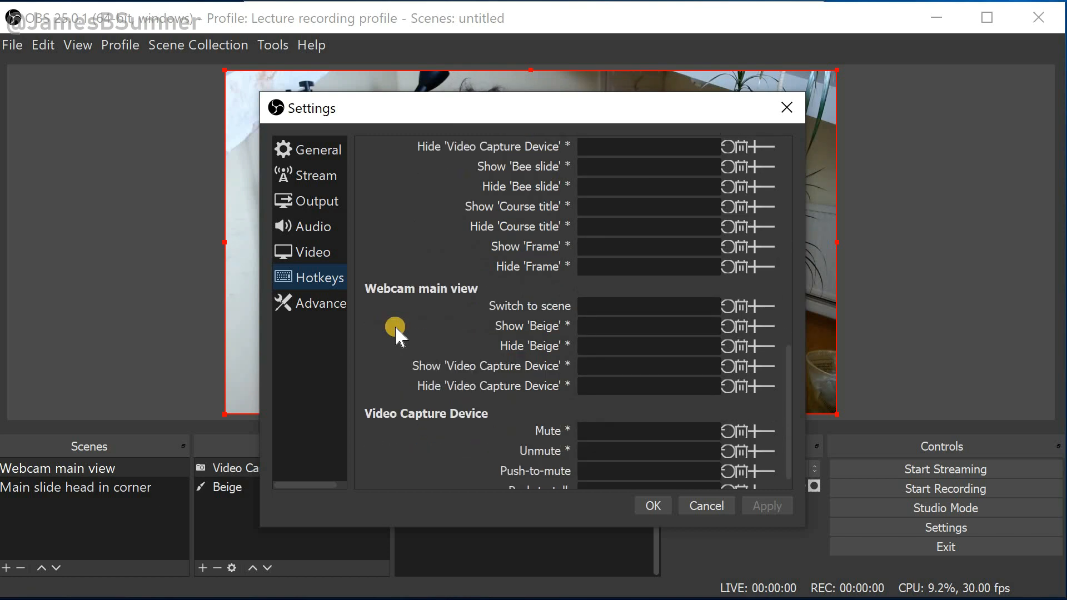
{"action": "scroll", "coordinate": [395, 330], "scroll_direction": "down", "scroll_amount": 1}
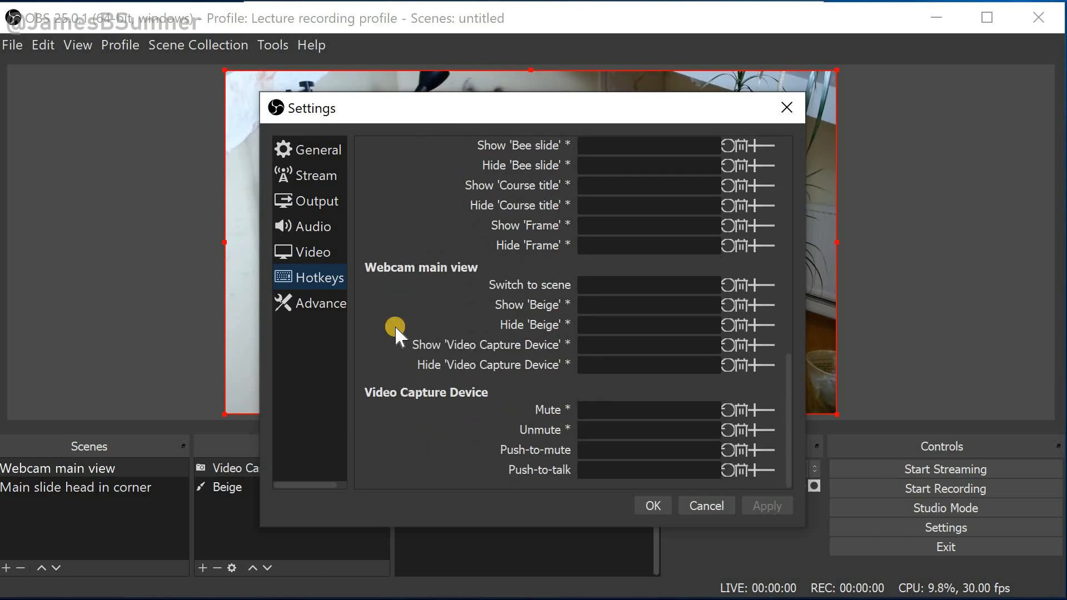
{"action": "scroll", "coordinate": [395, 325], "scroll_direction": "up", "scroll_amount": 4}
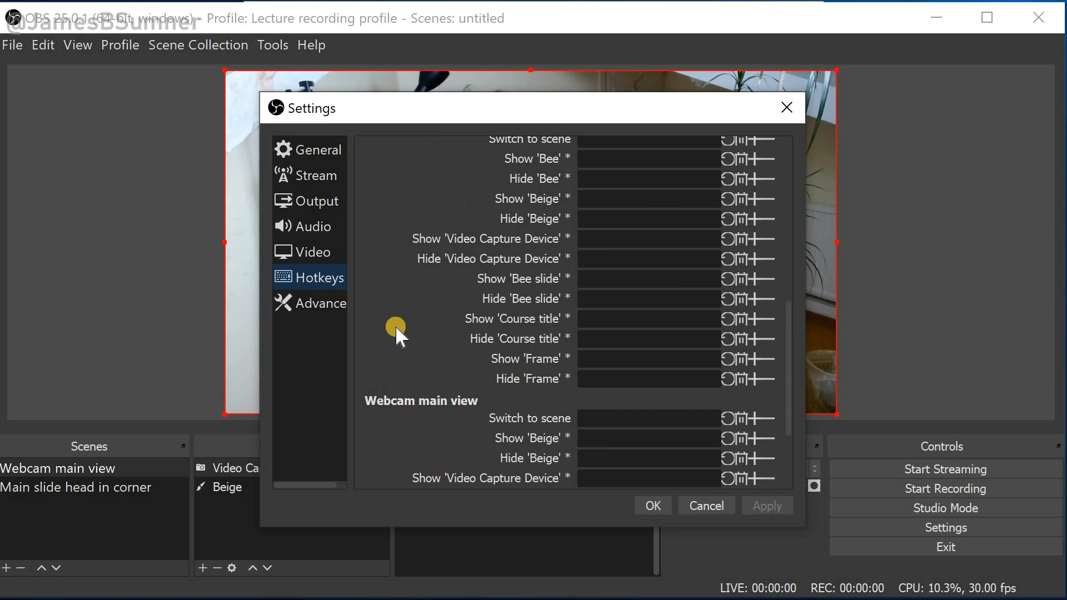
{"action": "scroll", "coordinate": [395, 325], "scroll_direction": "up", "scroll_amount": 2}
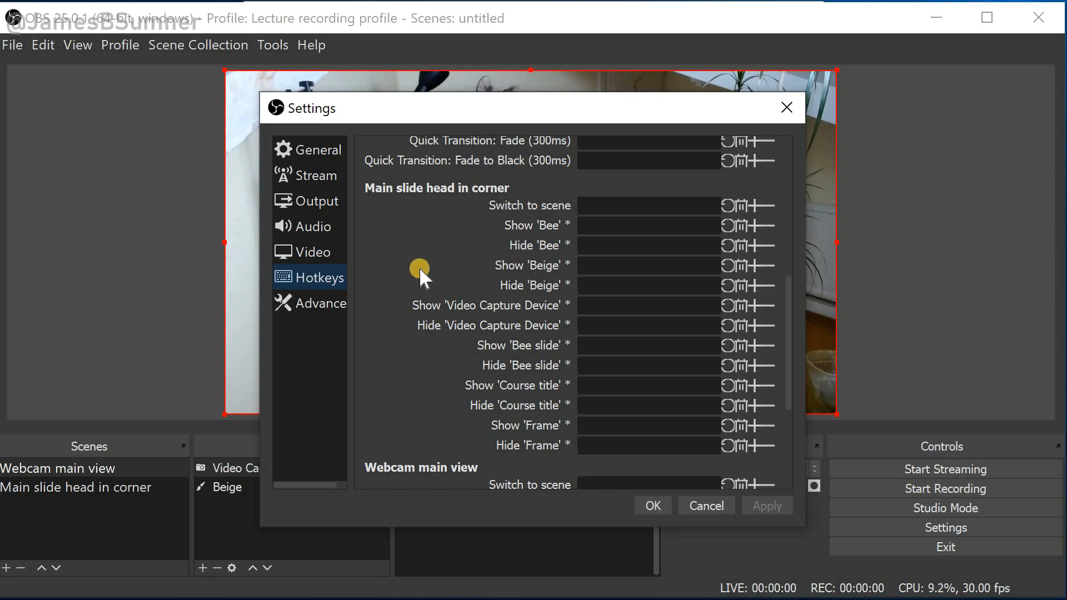
{"action": "scroll", "coordinate": [420, 269], "scroll_direction": "down", "scroll_amount": 1}
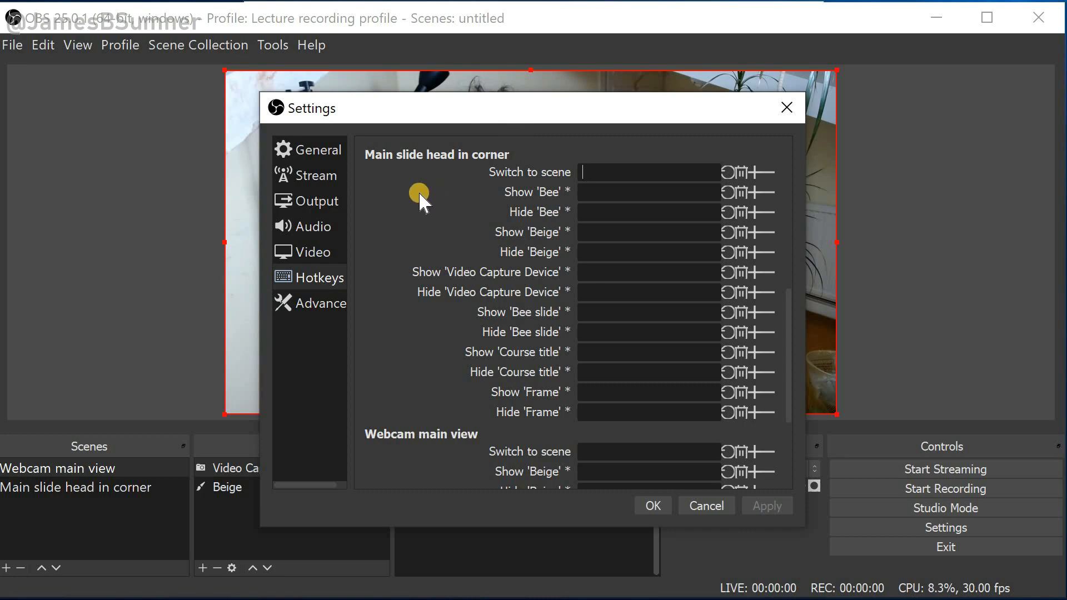
{"action": "key", "text": "z"}
{"action": "key", "text": "Tab"}
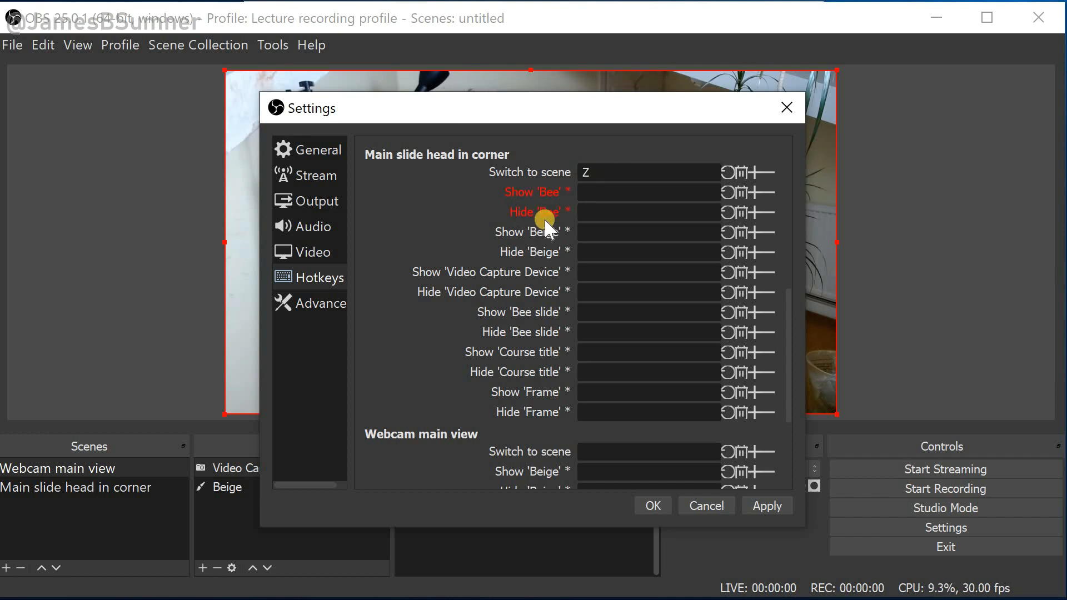
Assign X to switch to the Webcam main view scene, then apply and save the settings
{"action": "left_click", "coordinate": [586, 451]}
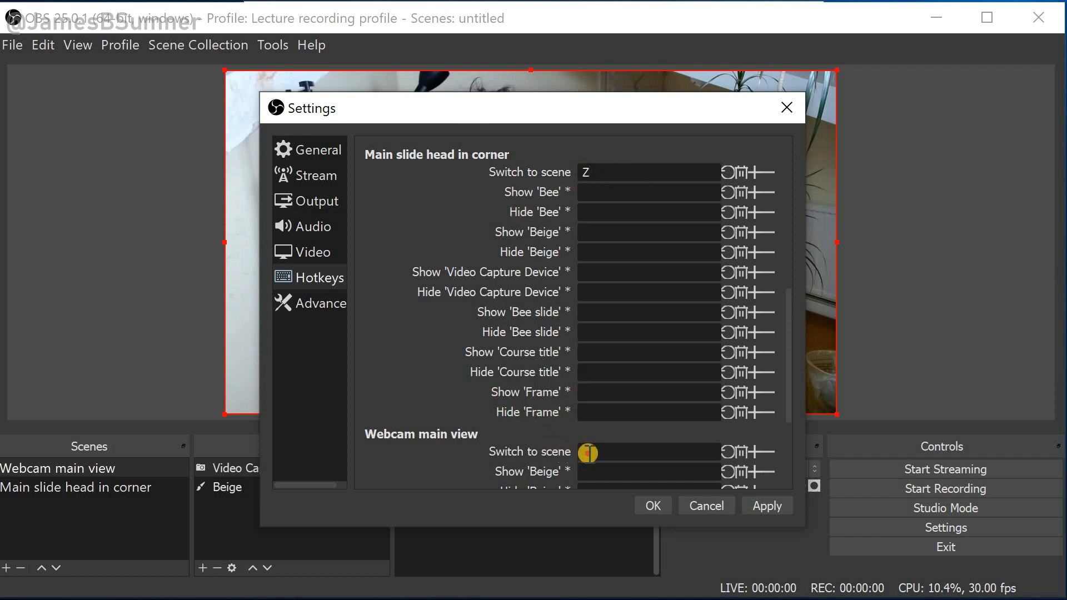
{"action": "key", "text": "x"}
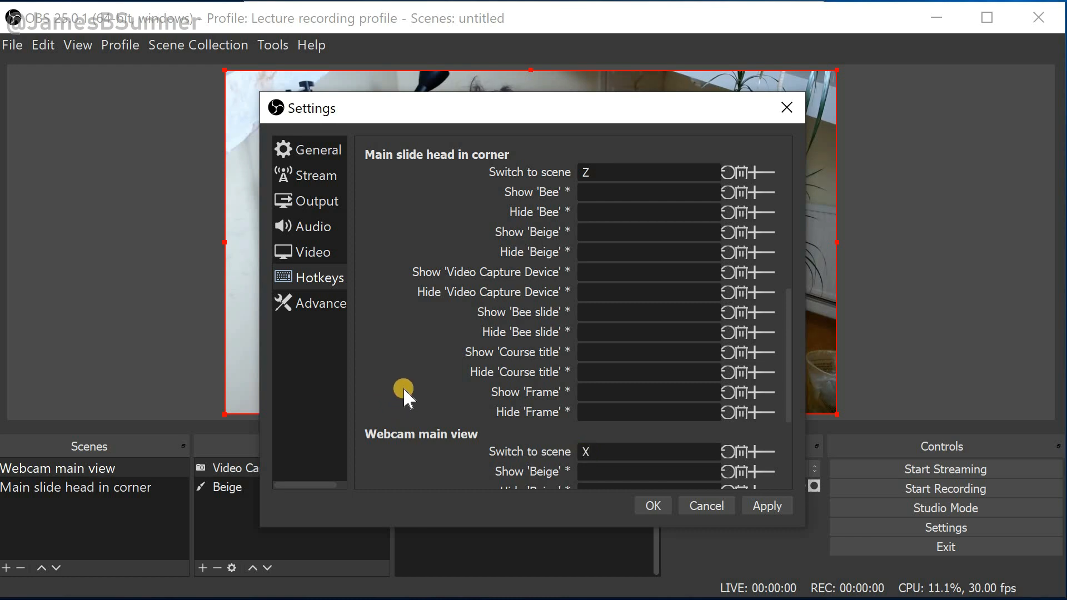
{"action": "scroll", "coordinate": [407, 382], "scroll_direction": "down", "scroll_amount": 1}
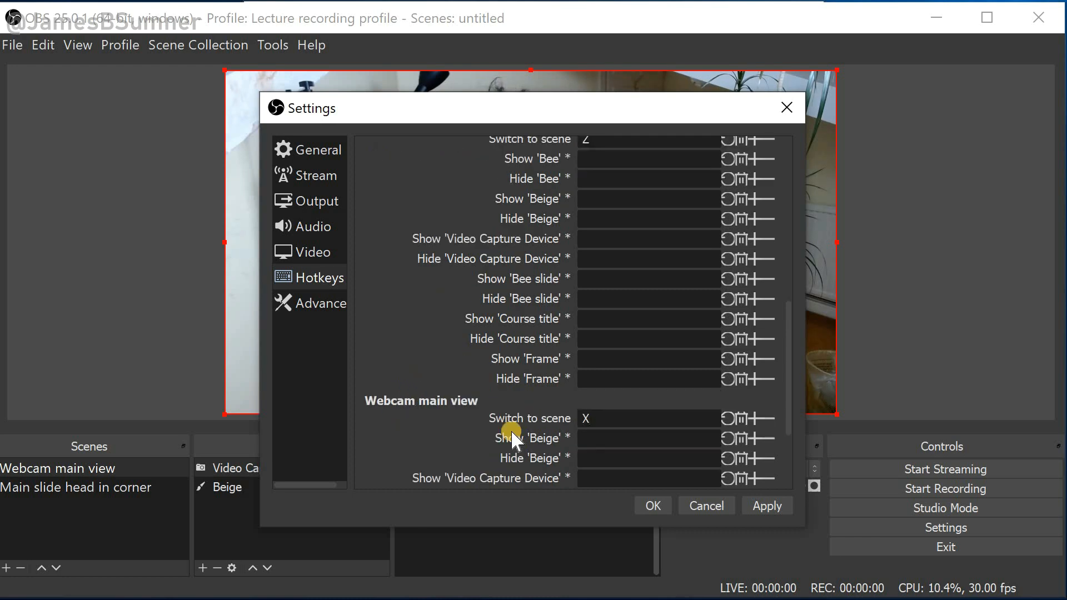
{"action": "left_click", "coordinate": [757, 504]}
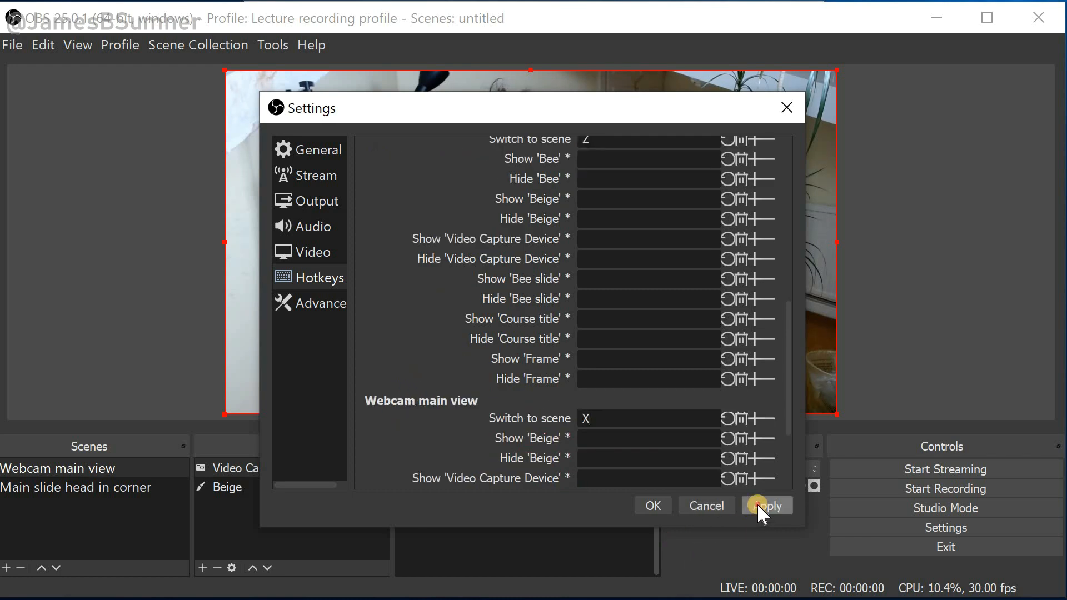
{"action": "left_click", "coordinate": [649, 503]}
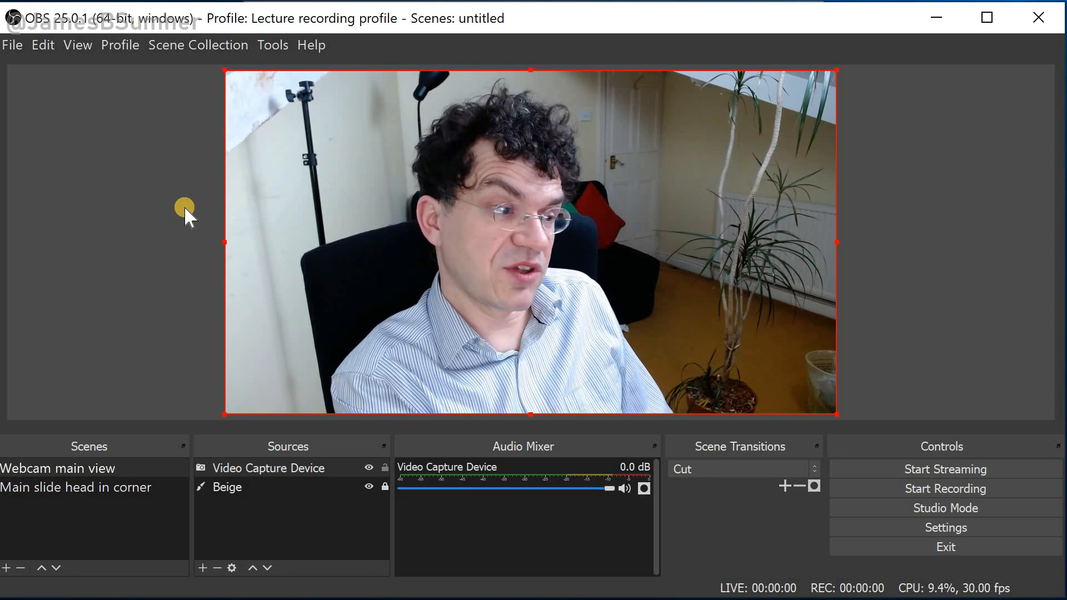
Switch repeatedly between the two scenes using the keyboard to test the hotkeys
{"action": "key", "text": "F2"}
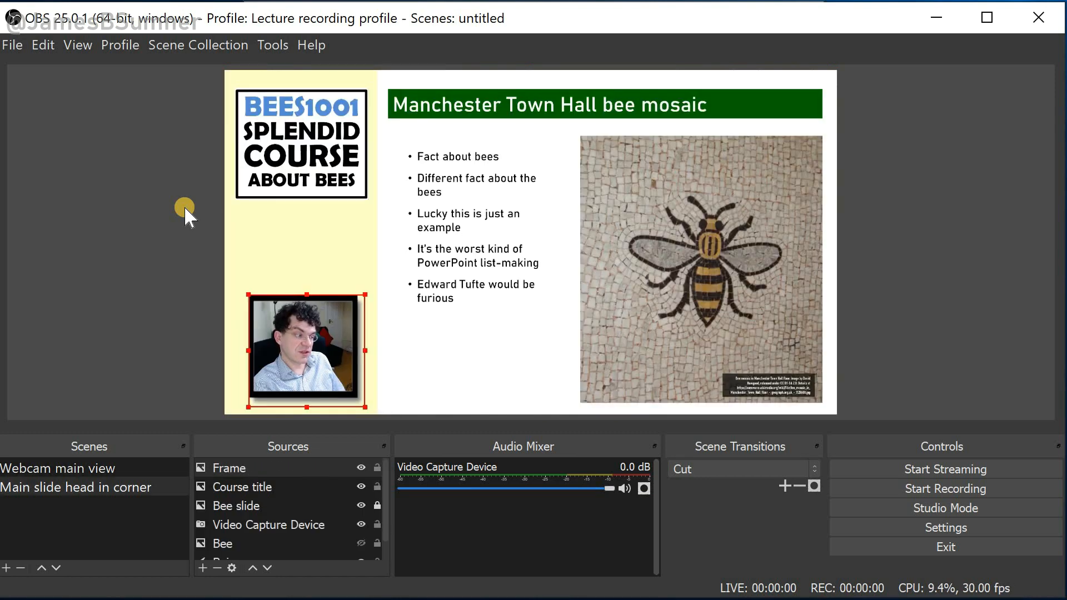
{"action": "key", "text": "F1"}
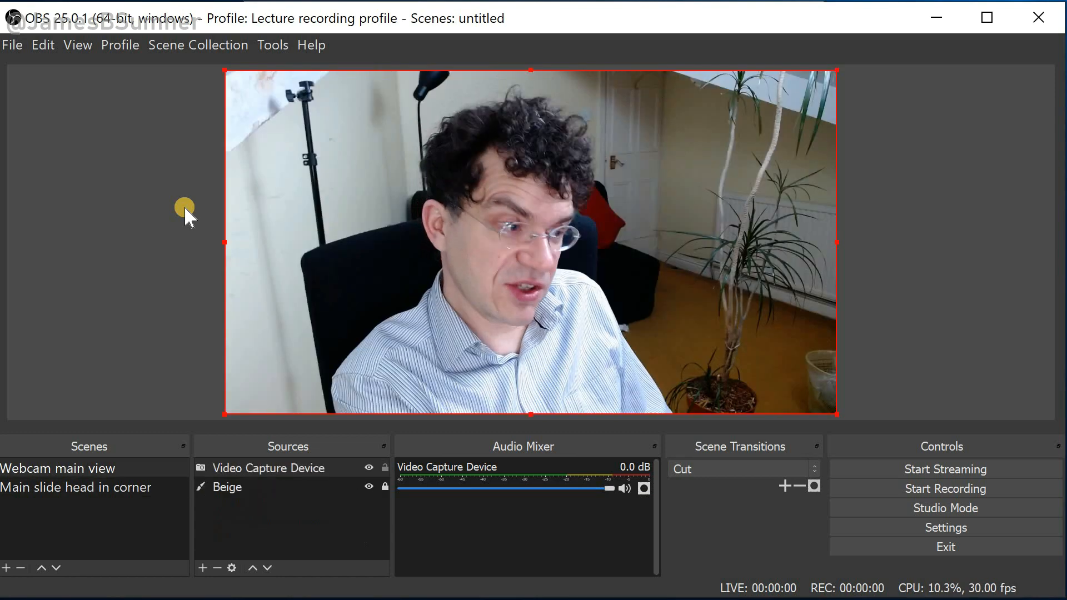
{"action": "key", "text": "F2"}
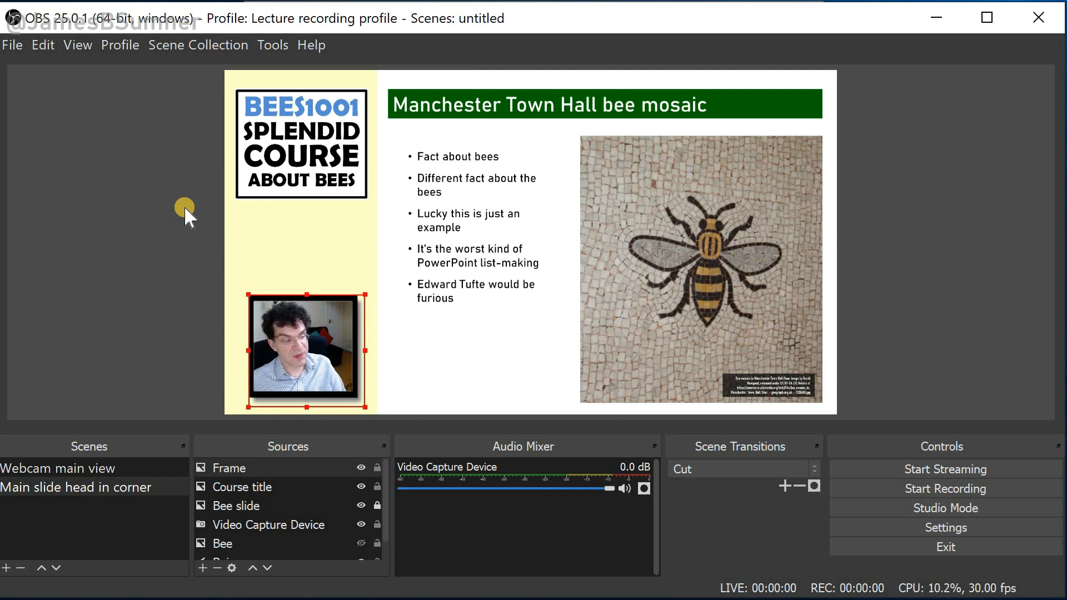
{"action": "key", "text": "F1"}
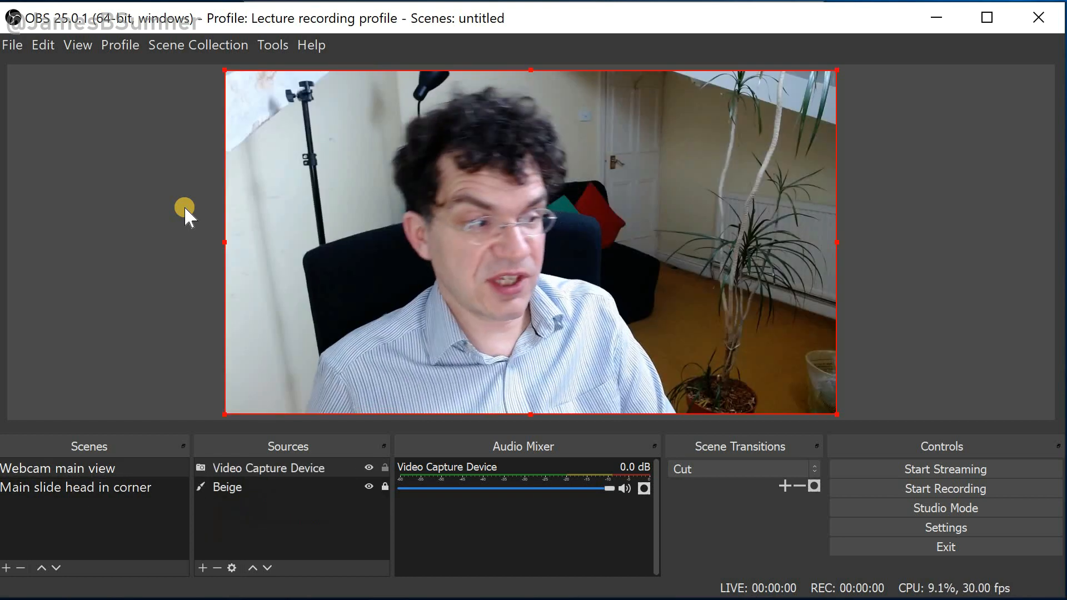
{"action": "key", "text": "F2"}
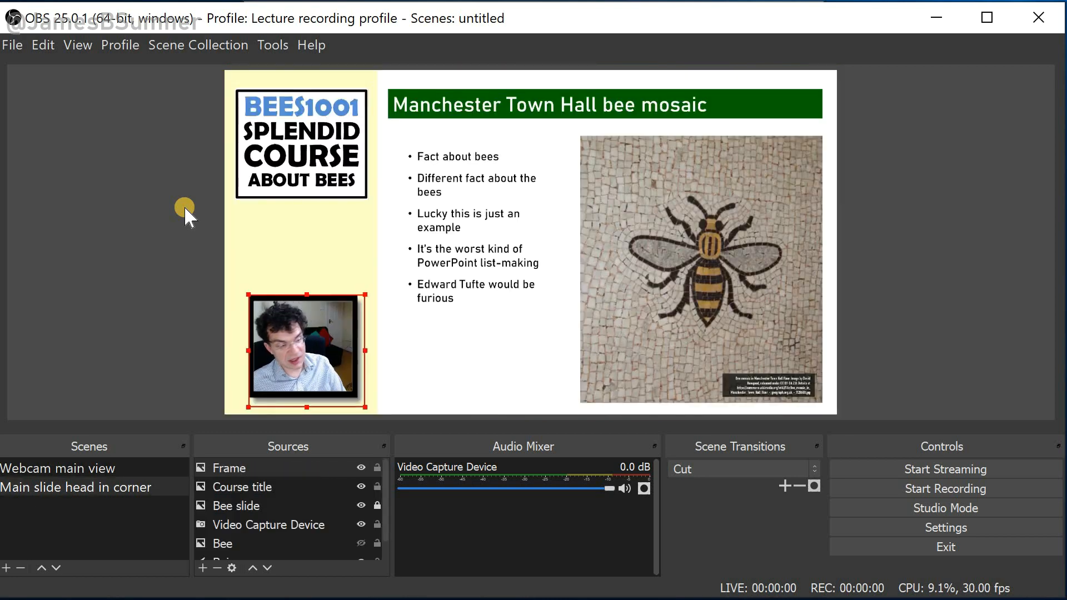
{"action": "key", "text": "F1"}
{"action": "key", "text": "F2"}
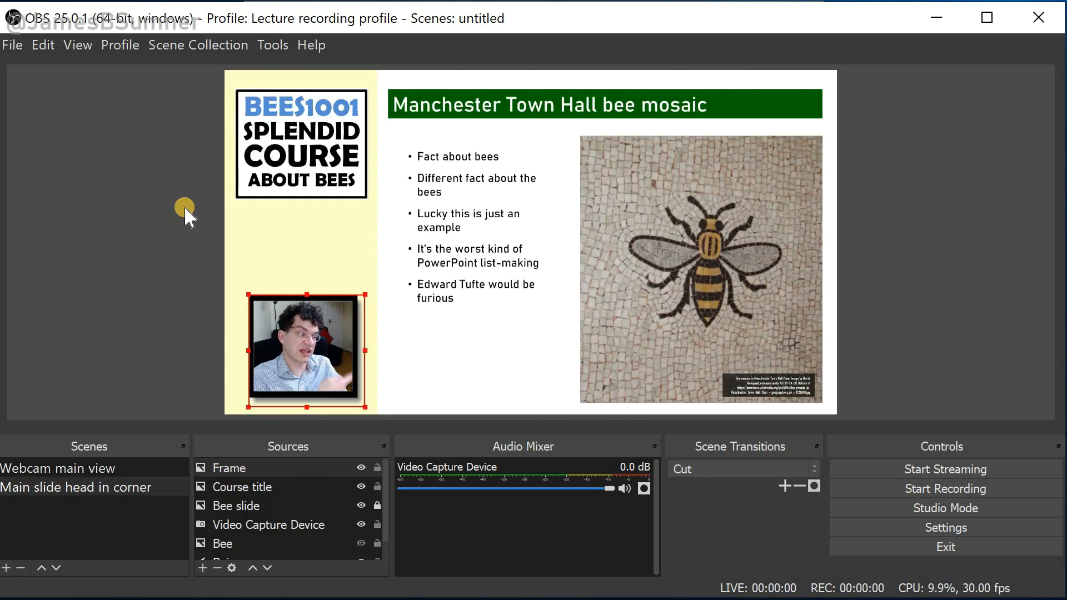
{"action": "key", "text": "F1"}
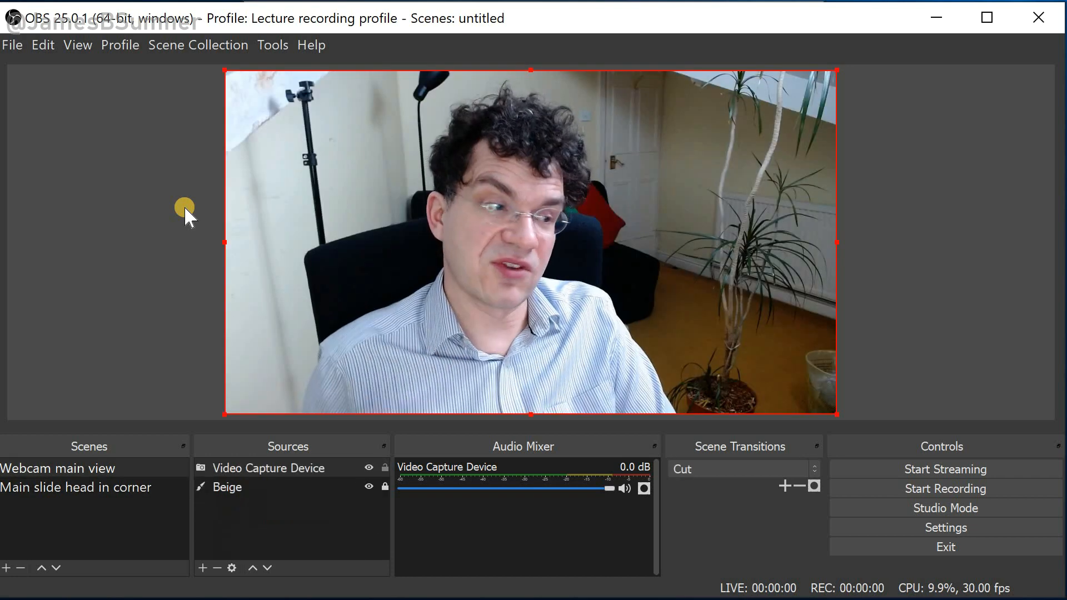